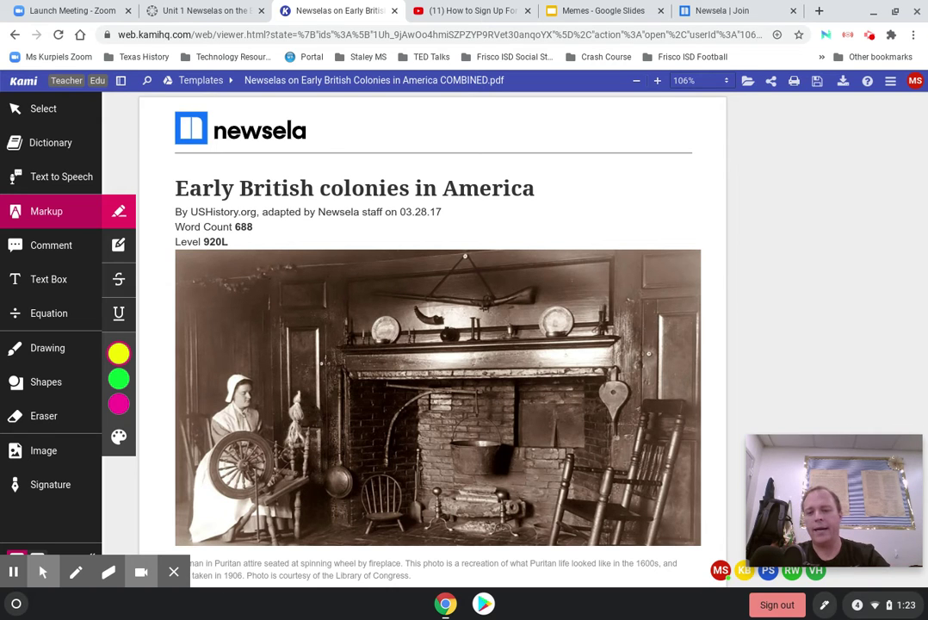
scroll(432, 344, "down", 1)
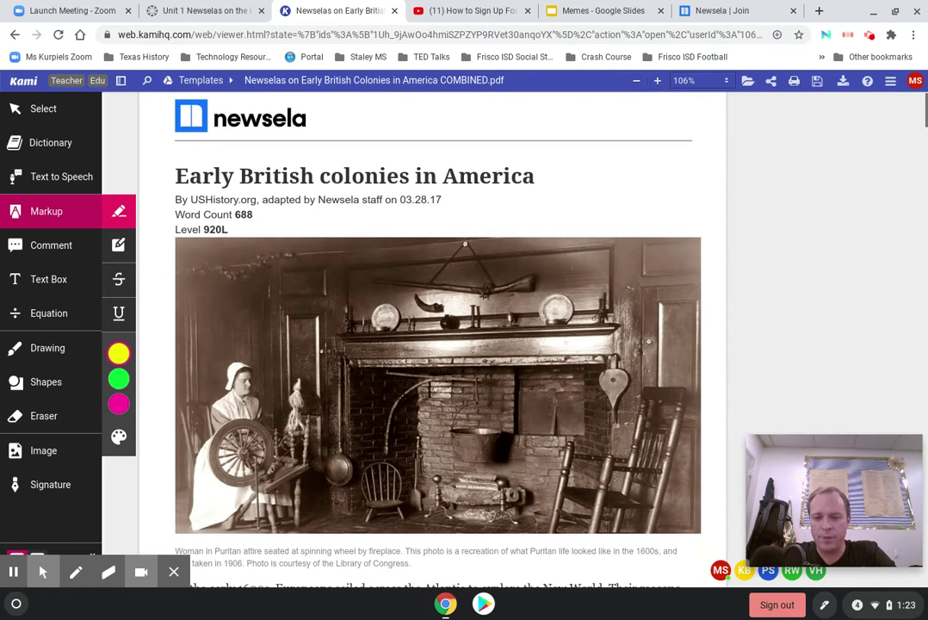
scroll(432, 344, "down", 2)
scroll(432, 344, "up", 3)
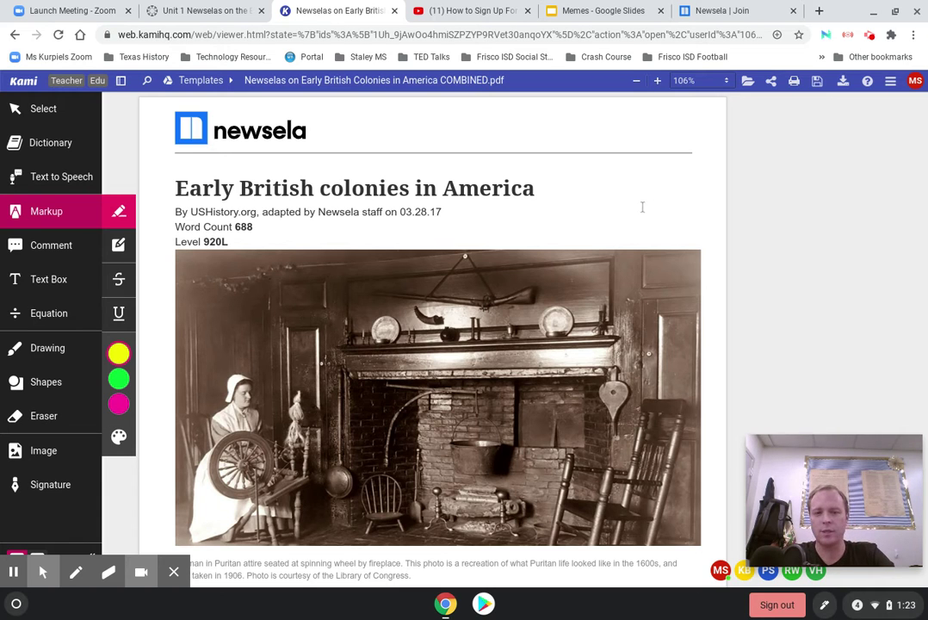
- Close the open Newsela PDF and reload the Unit 1 Newselas on the Early Colonies (9/2) assignment page
left_click(219, 12)
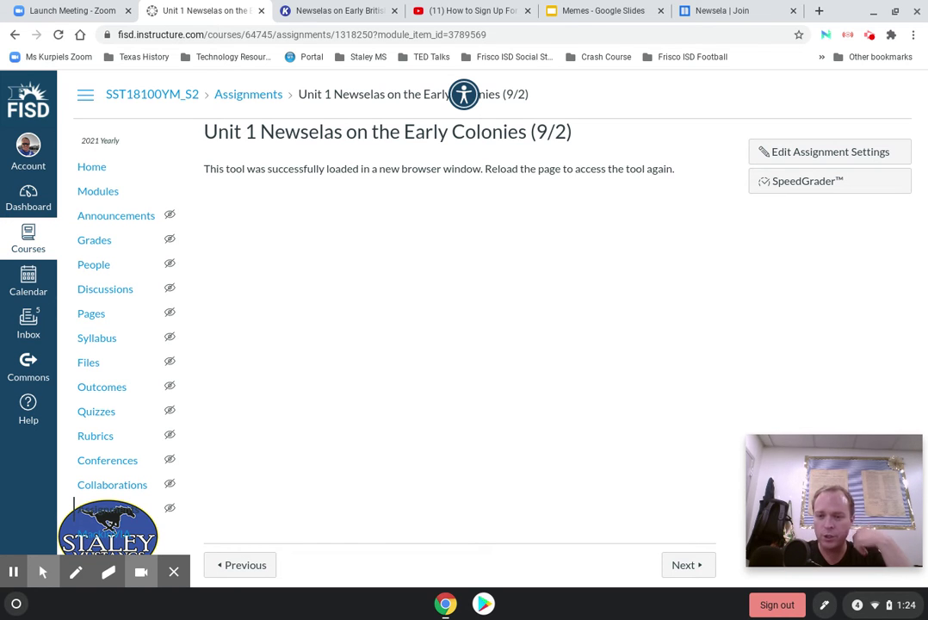
left_click(394, 10)
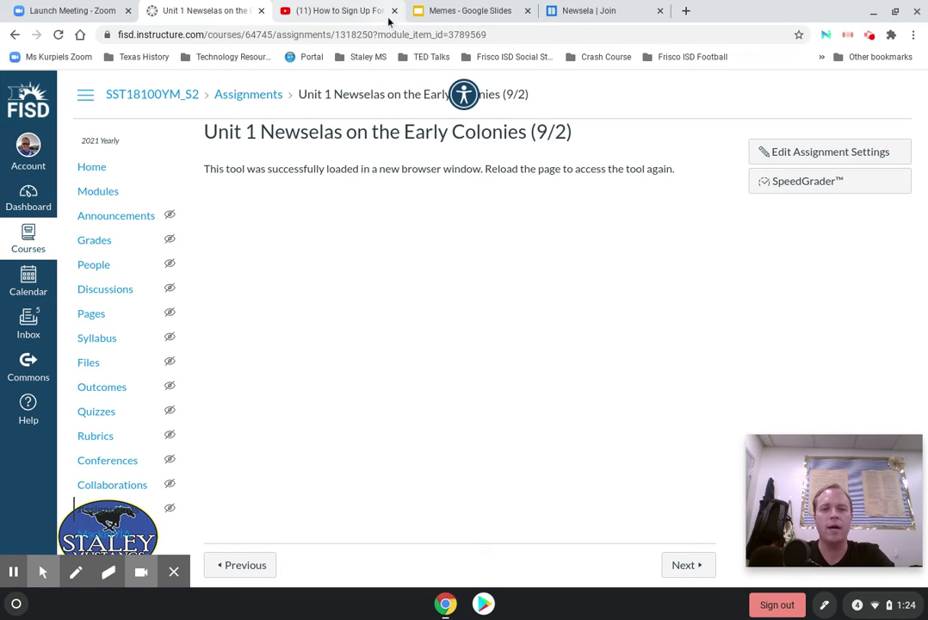
left_click(385, 31)
key("Return")
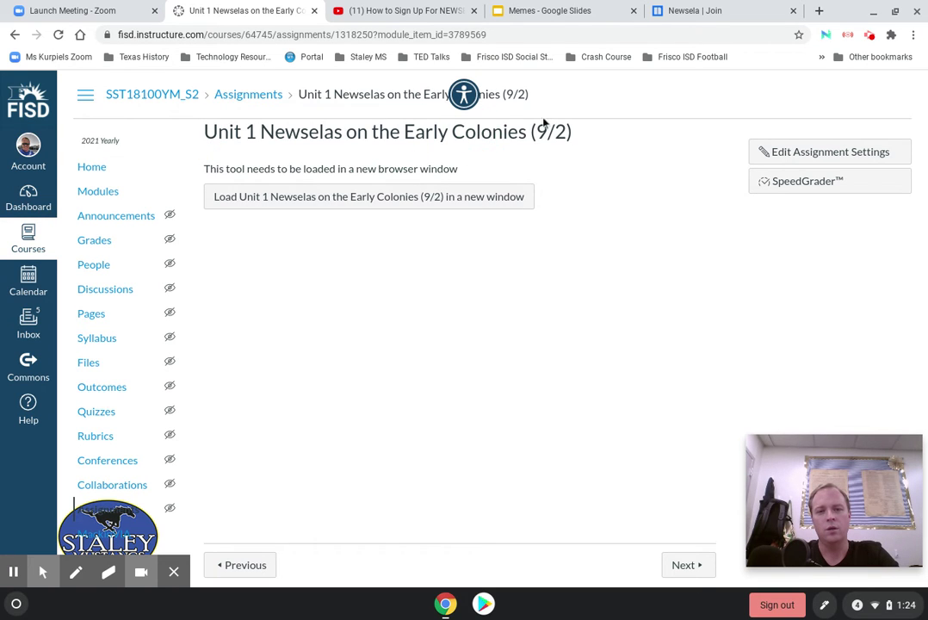
- Load the Unit 1 Newselas on the Early Colonies (9/2) assignment in a new window
left_click_drag(566, 127, 243, 129)
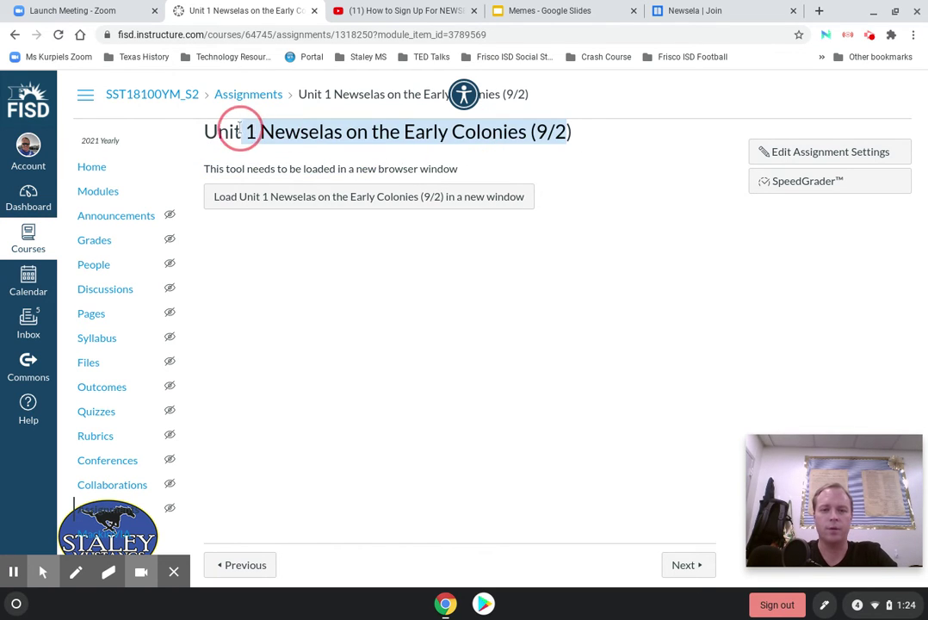
left_click(546, 251)
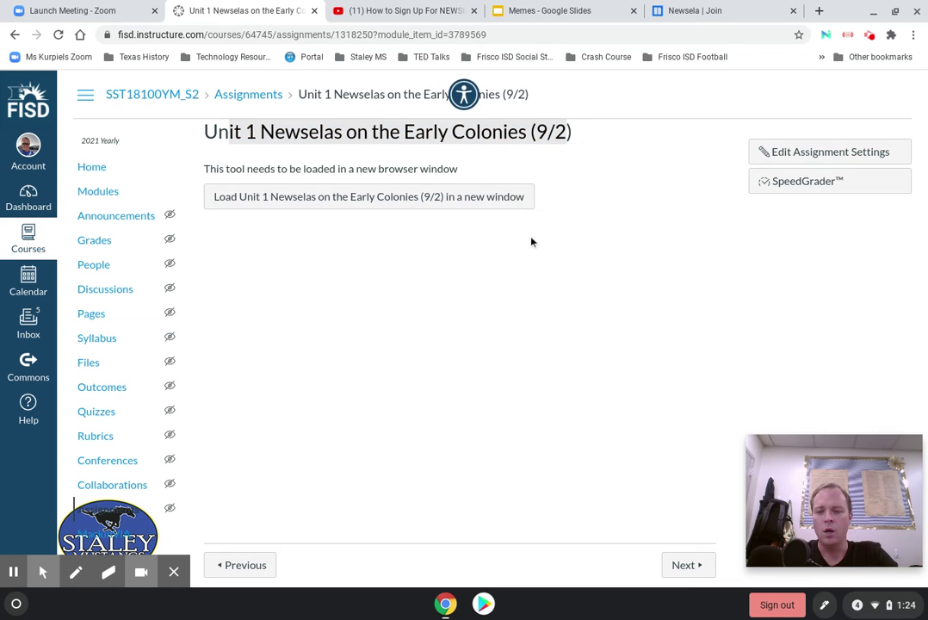
left_click(488, 199)
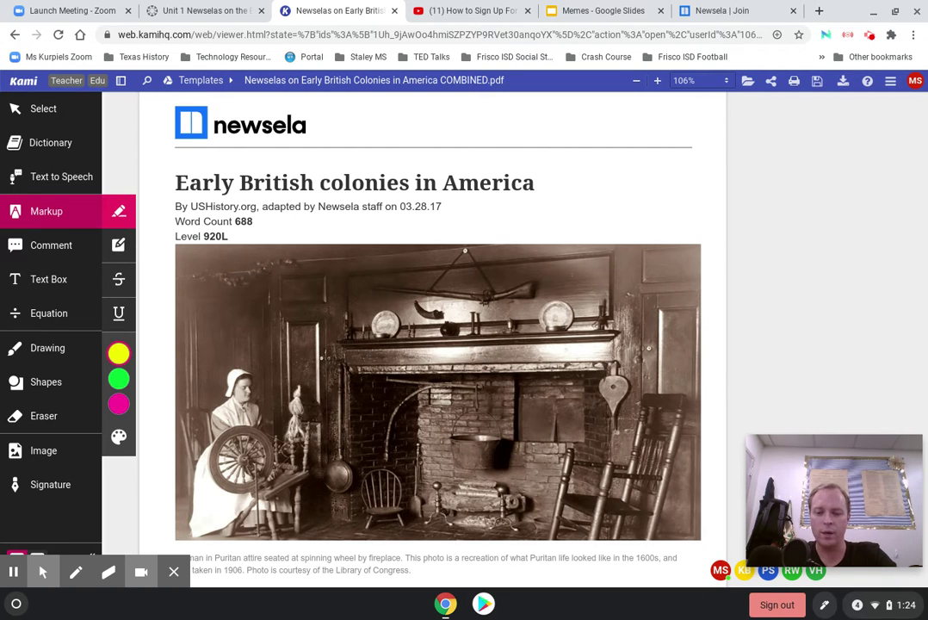
- Delete the existing highlight on the sentence about the new church under the king's leadership
scroll(437, 344, "down", 1)
scroll(437, 344, "up", 1)
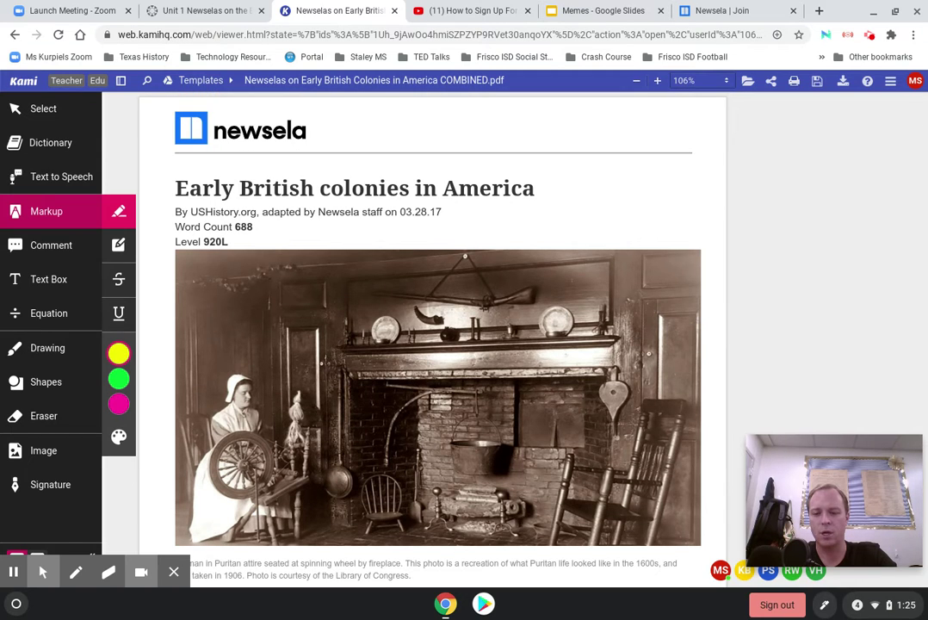
scroll(437, 344, "down", 1)
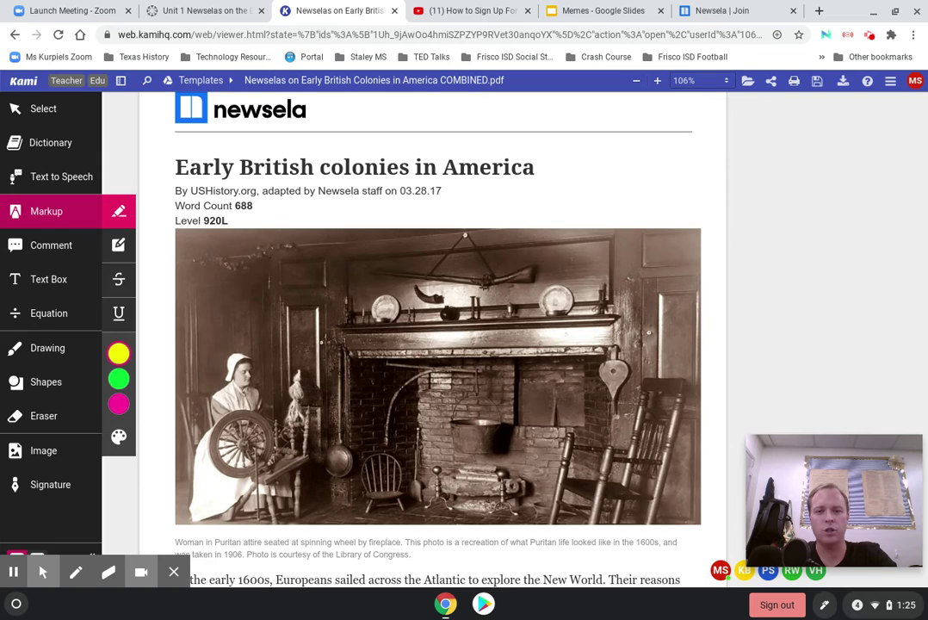
scroll(437, 344, "down", 5)
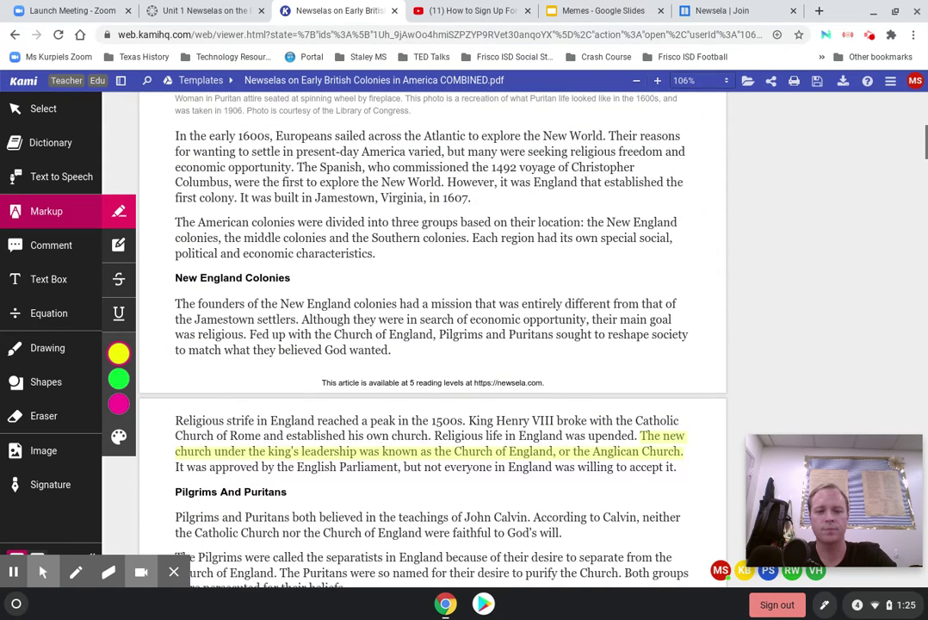
left_click(654, 441)
left_click(724, 408)
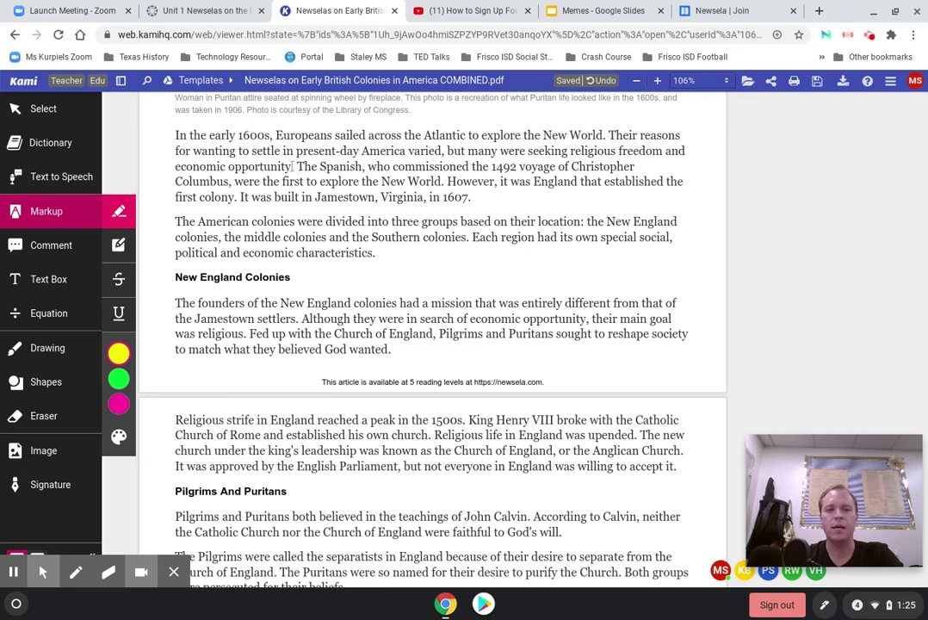
- Highlight in yellow the first paragraph's sentence from "Their reasons for wanting to settle" to "economic opportunity"
left_click_drag(293, 166, 609, 135)
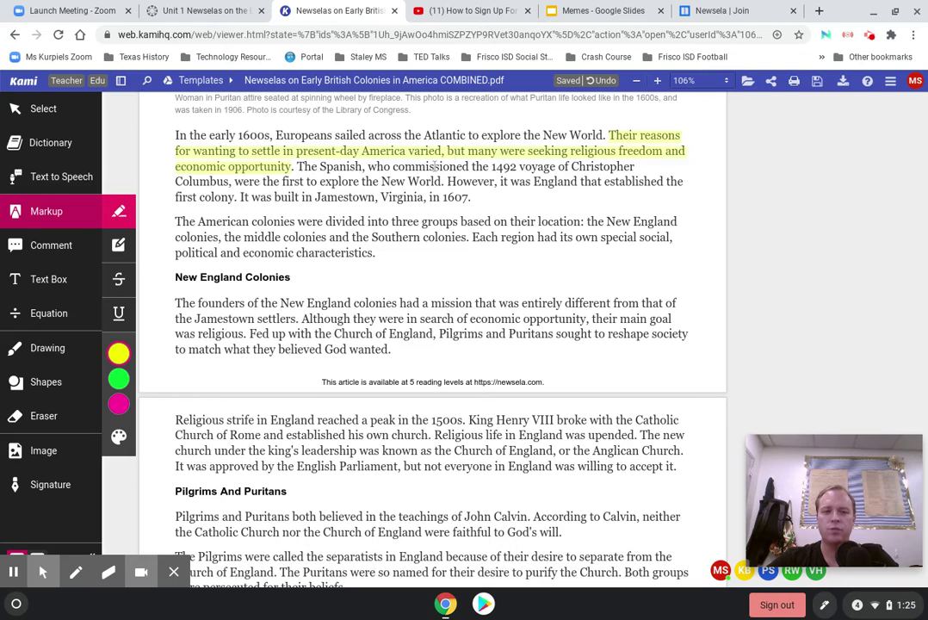
left_click(514, 152)
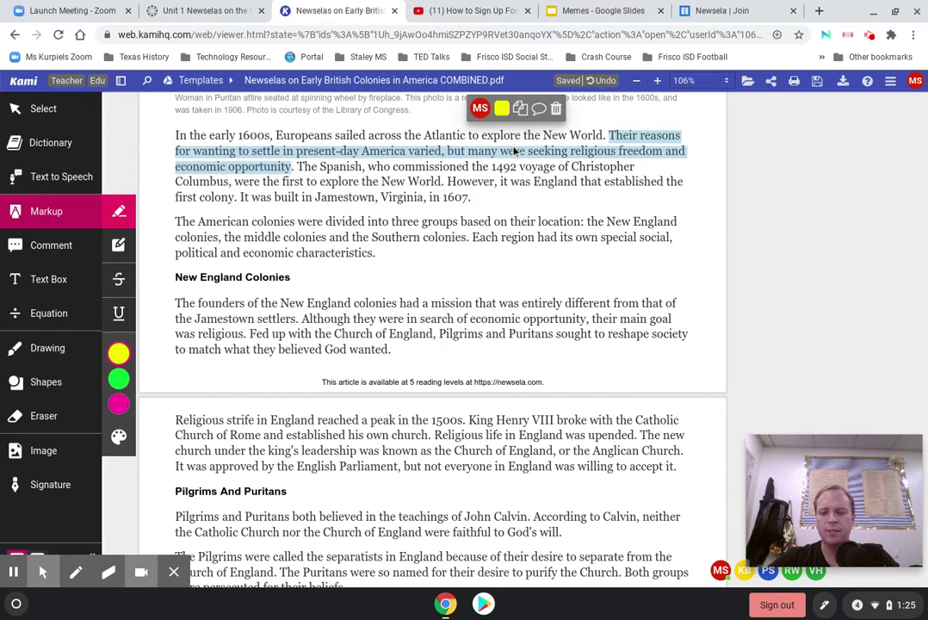
left_click(316, 138)
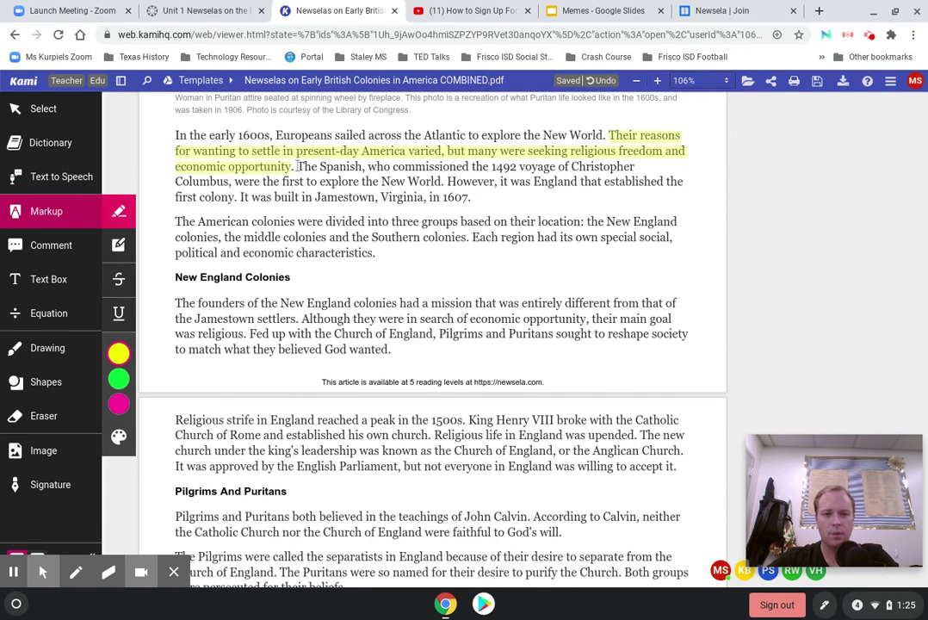
left_click_drag(295, 166, 608, 135)
left_click(601, 138)
left_click(607, 140)
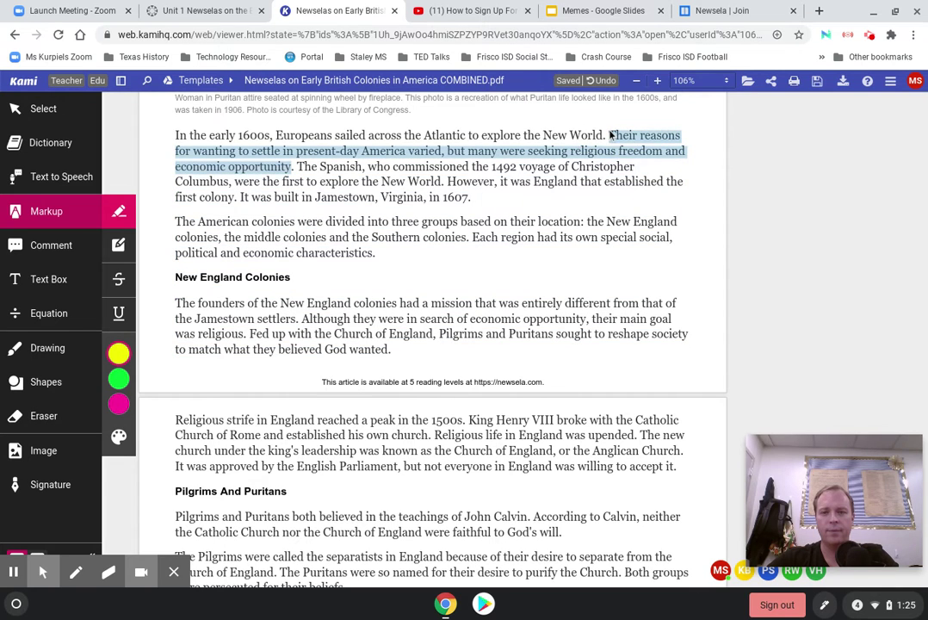
left_click(597, 158)
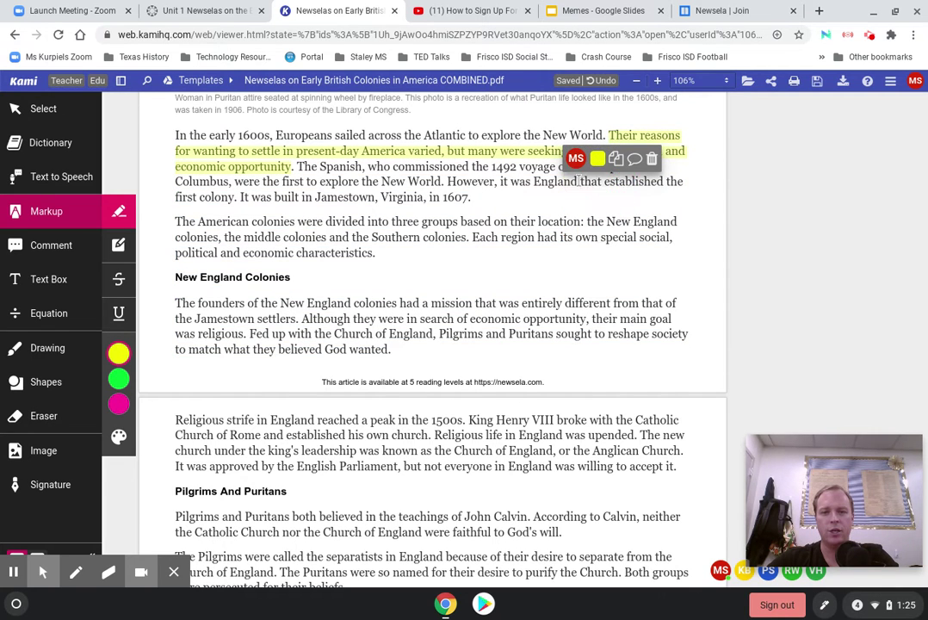
left_click(435, 138)
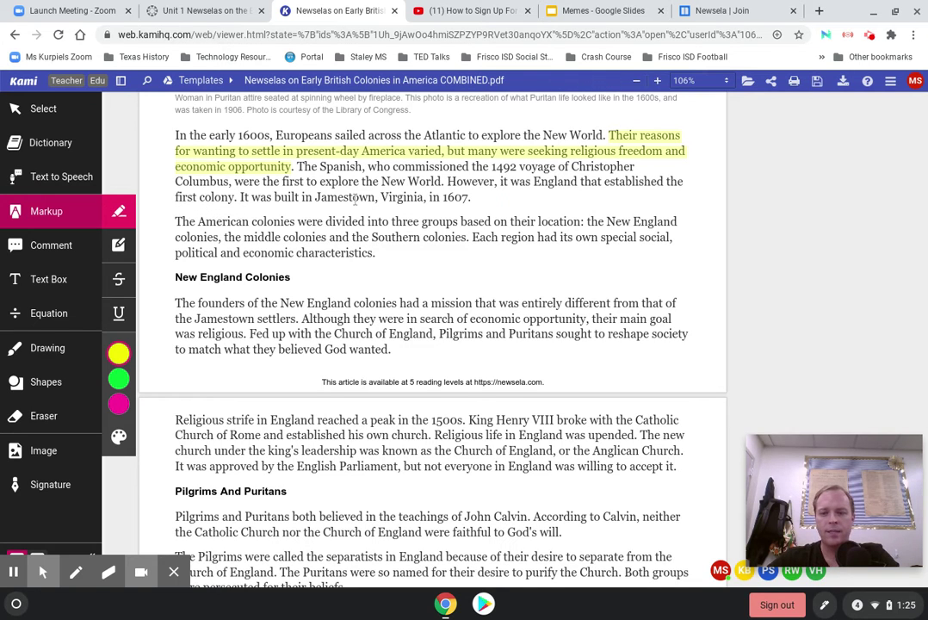
- Attach a comment to the highlighted sentence: "Many early European colonists came to the US seekign religious freedom or economic opportunity."
left_click(573, 152)
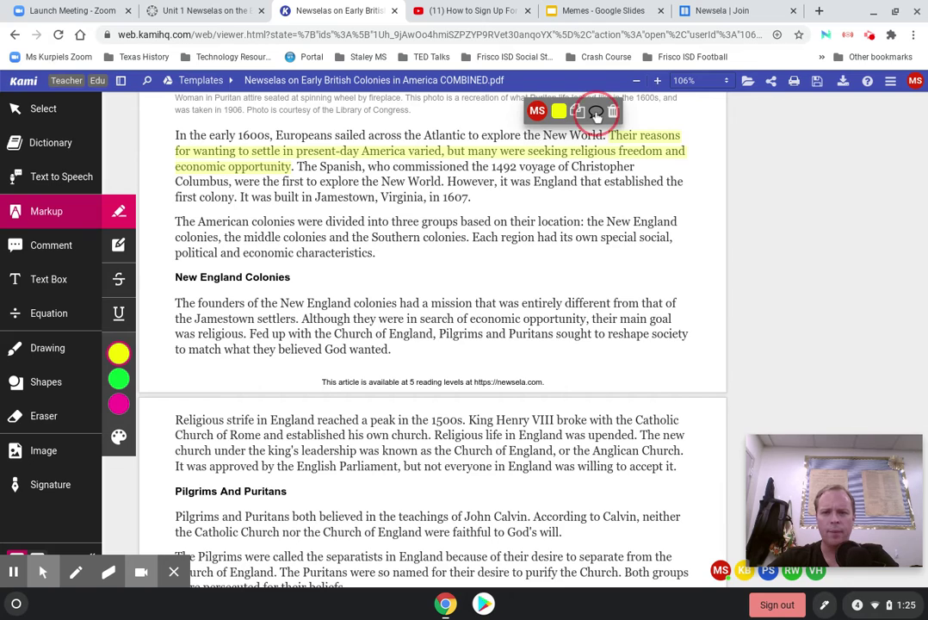
left_click(595, 113)
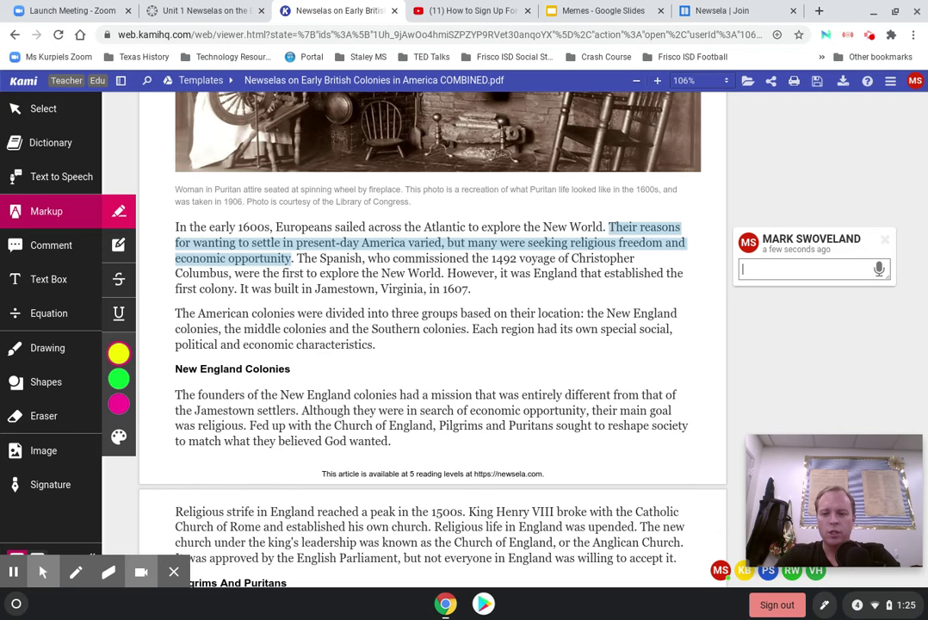
type("M")
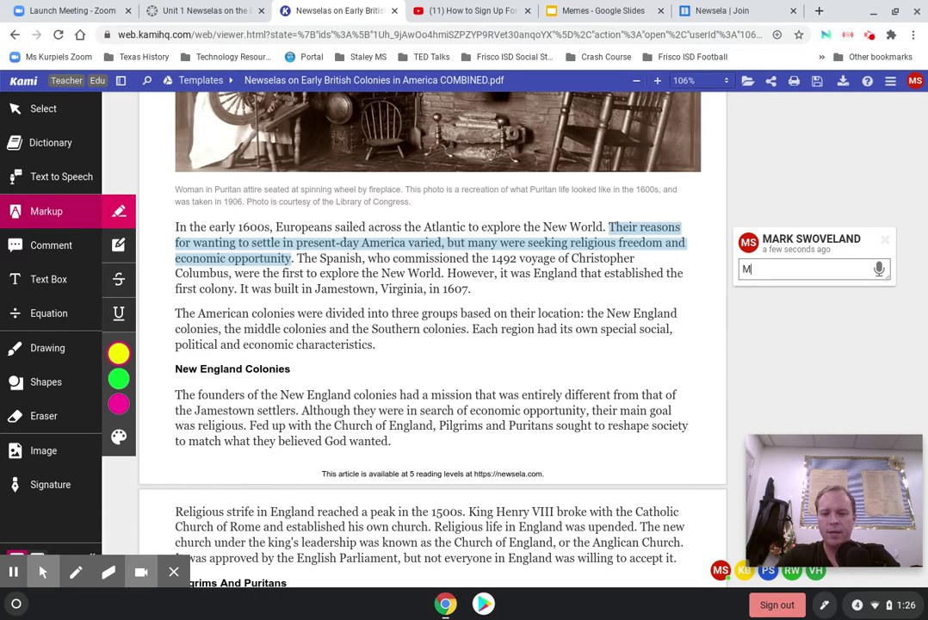
type("any early Engl")
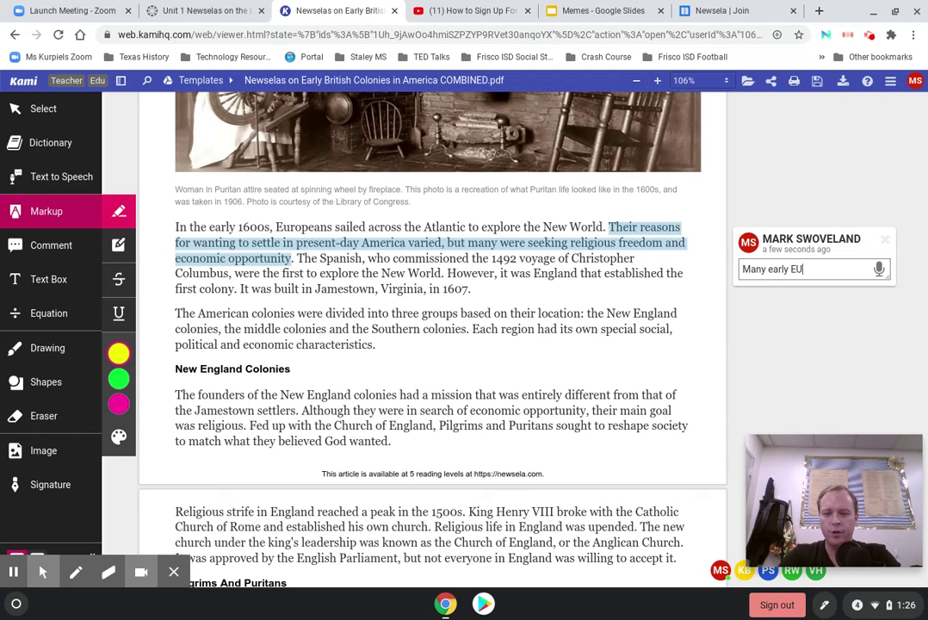
key("BackSpace")
key("BackSpace")
key("BackSpace")
type("uropean c")
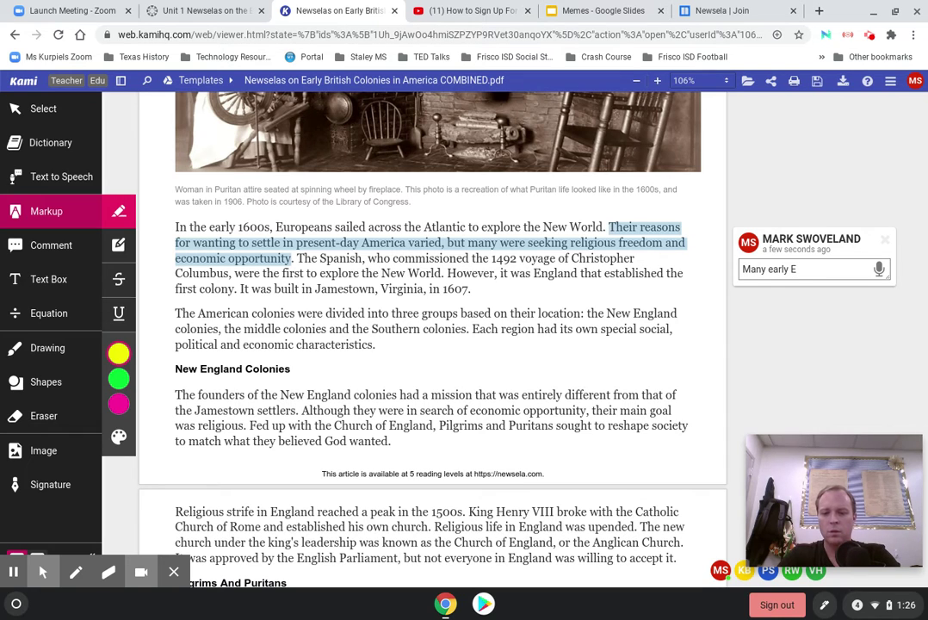
type("olon")
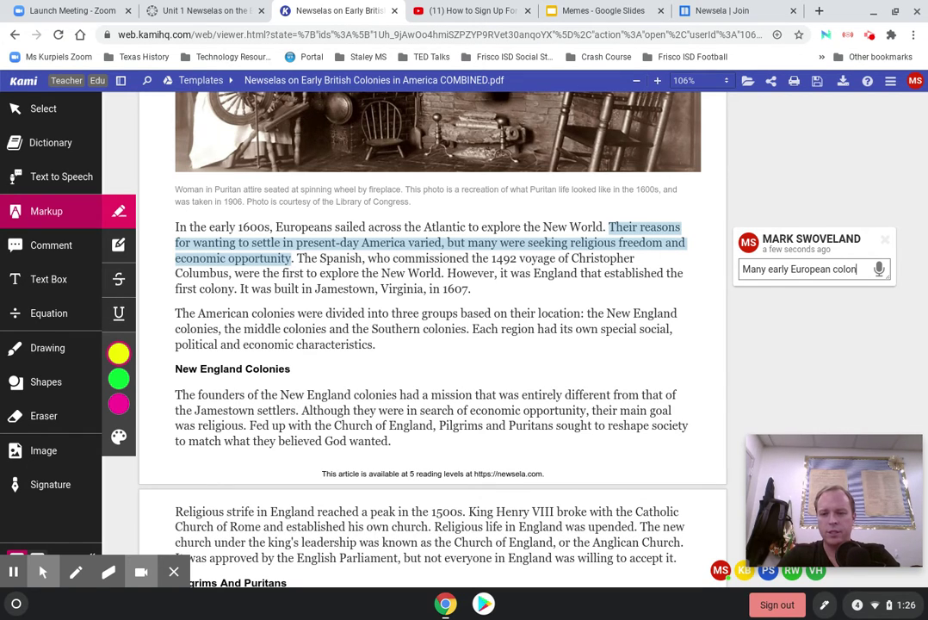
type("ists came to the U")
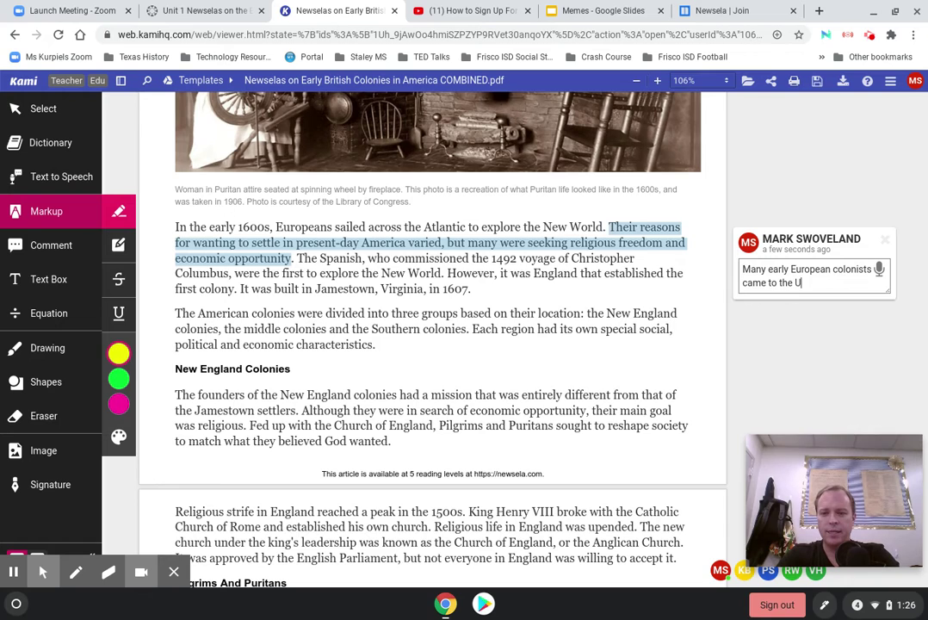
type("S seek")
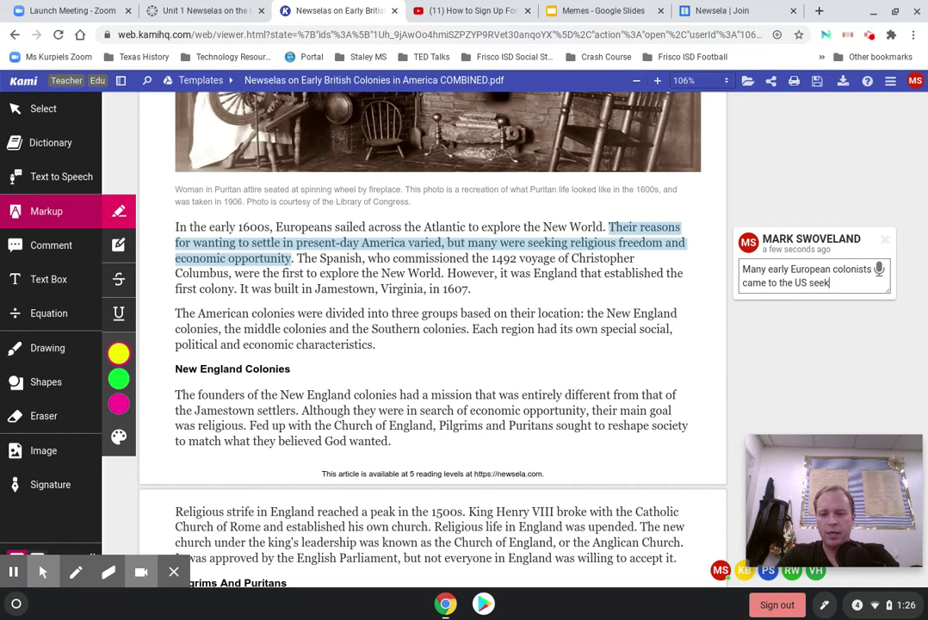
type("ign religious fred")
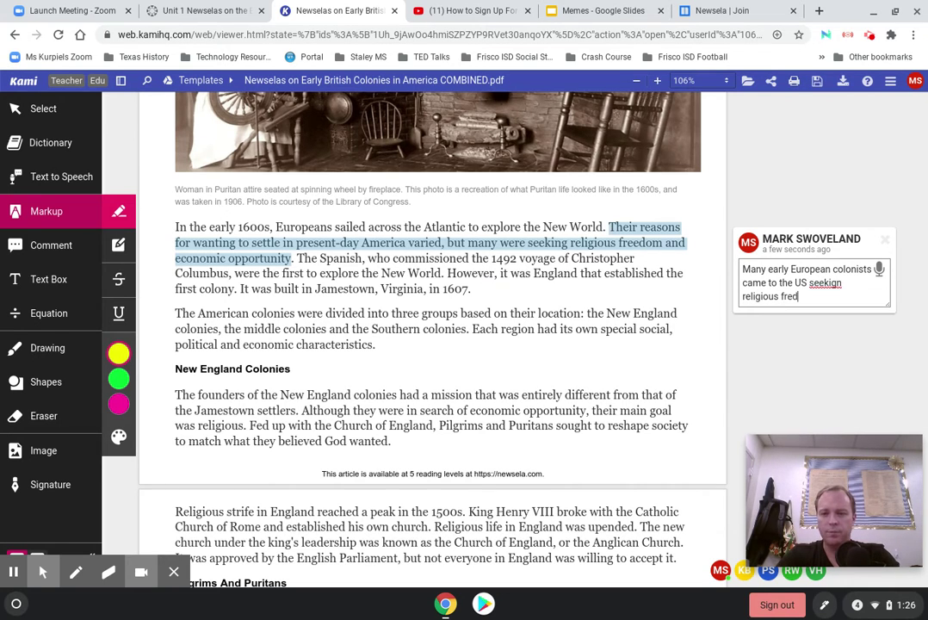
key("BackSpace")
type("edom or eco")
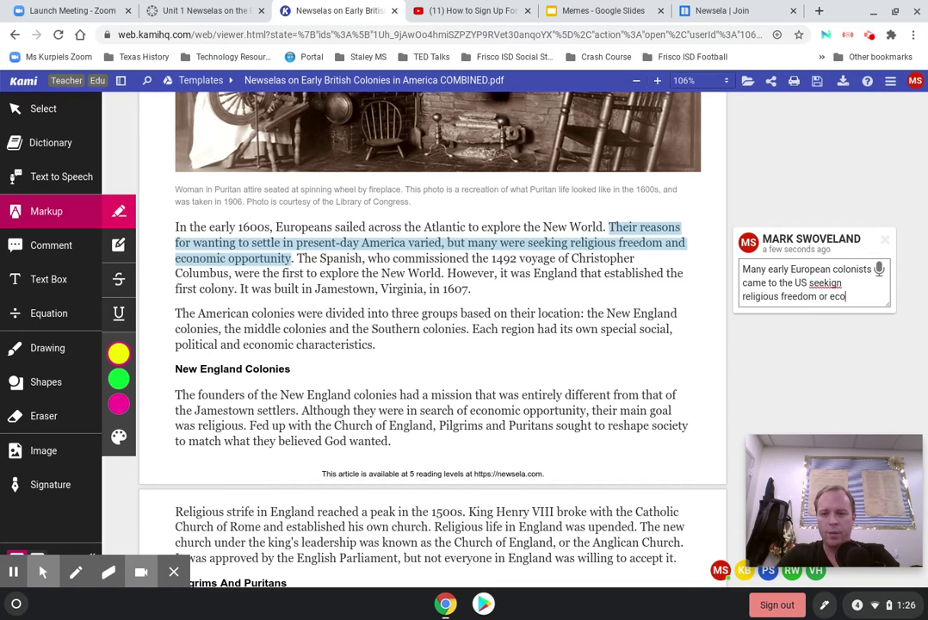
type("nomic opportunity.")
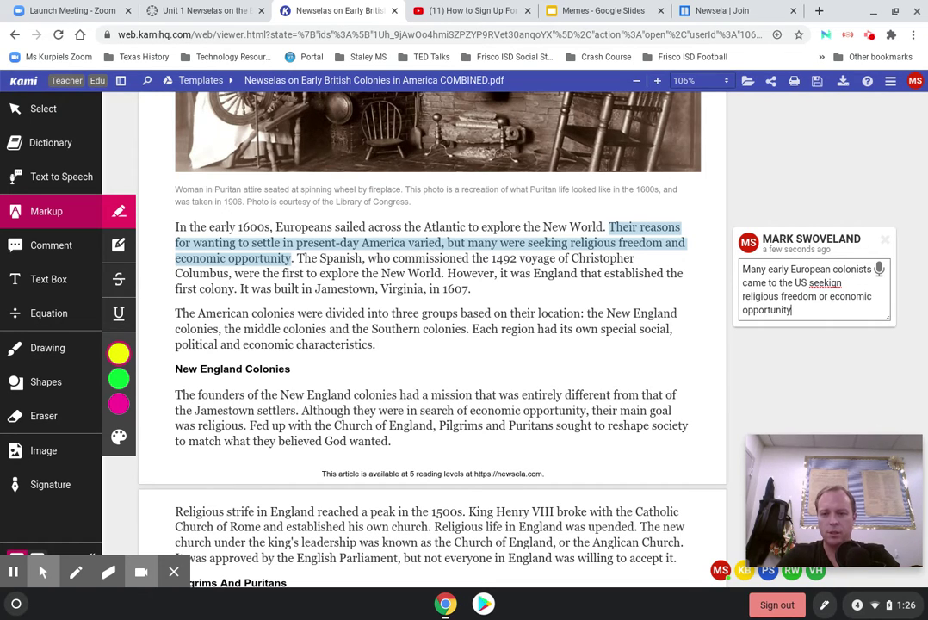
- Correct the misspelled word "seekign" in the comment to "seeking" and save the comment
left_click(840, 283)
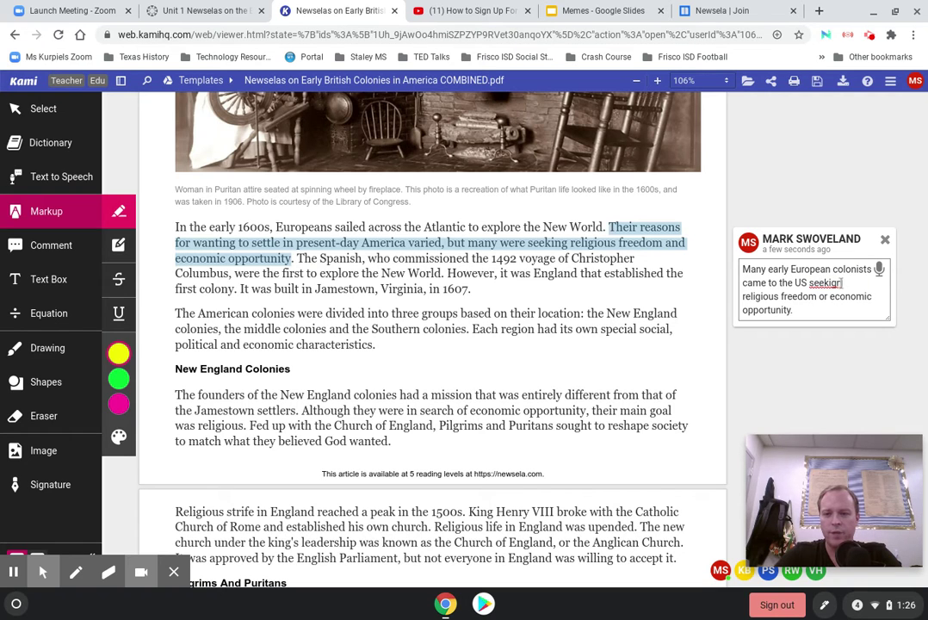
key("BackSpace")
key("BackSpace")
type("ng")
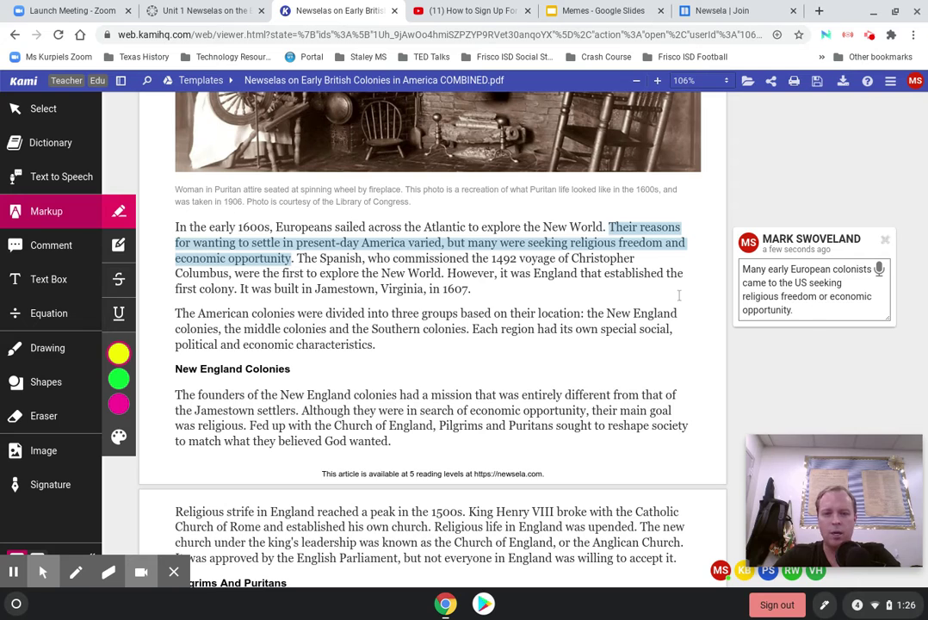
left_click(690, 238)
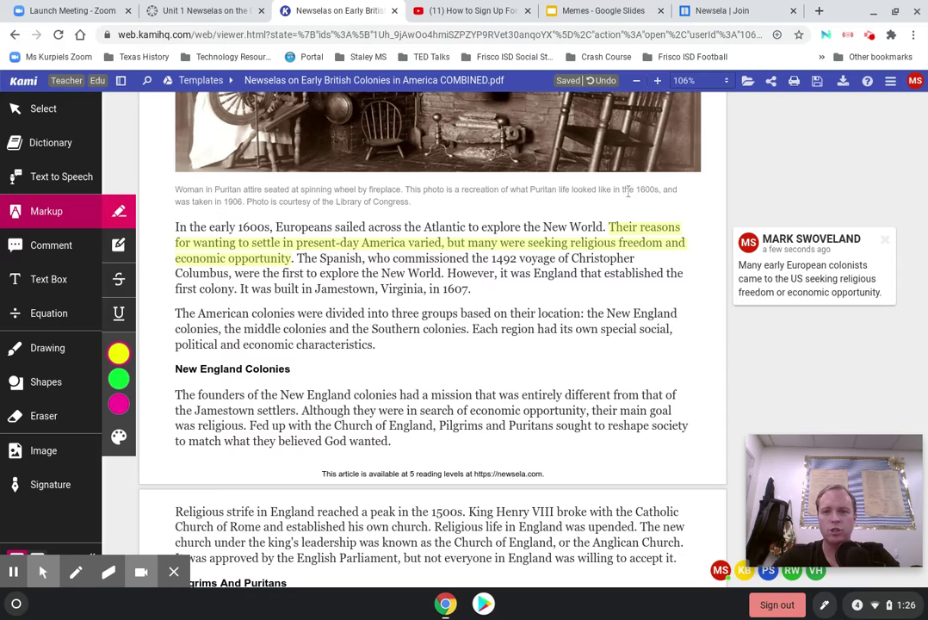
- Highlight in yellow the sentence "It was built in Jamestown, Virginia, in 1607." at the end of the first paragraph
left_click(592, 267)
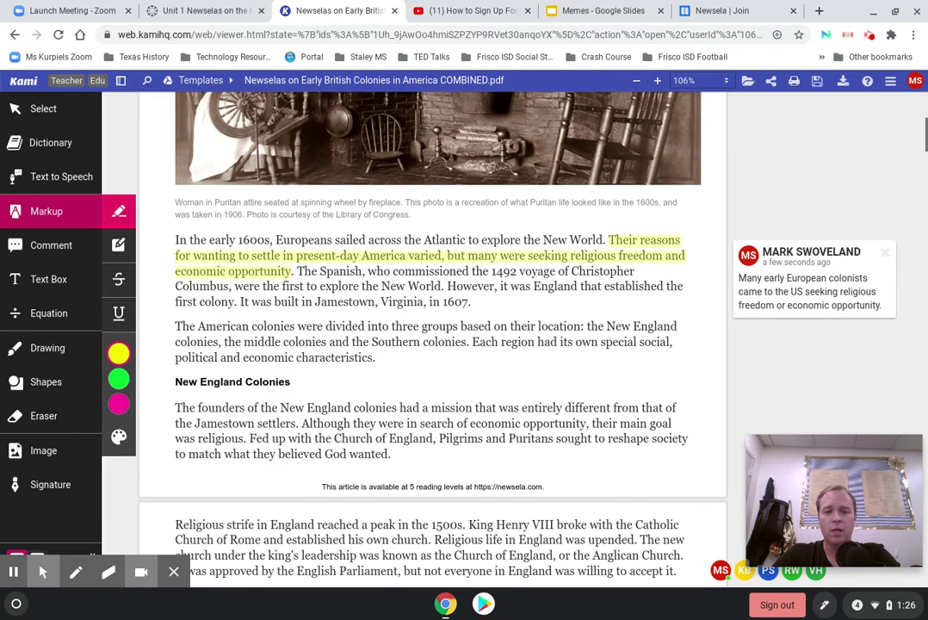
scroll(432, 335, "down", 1)
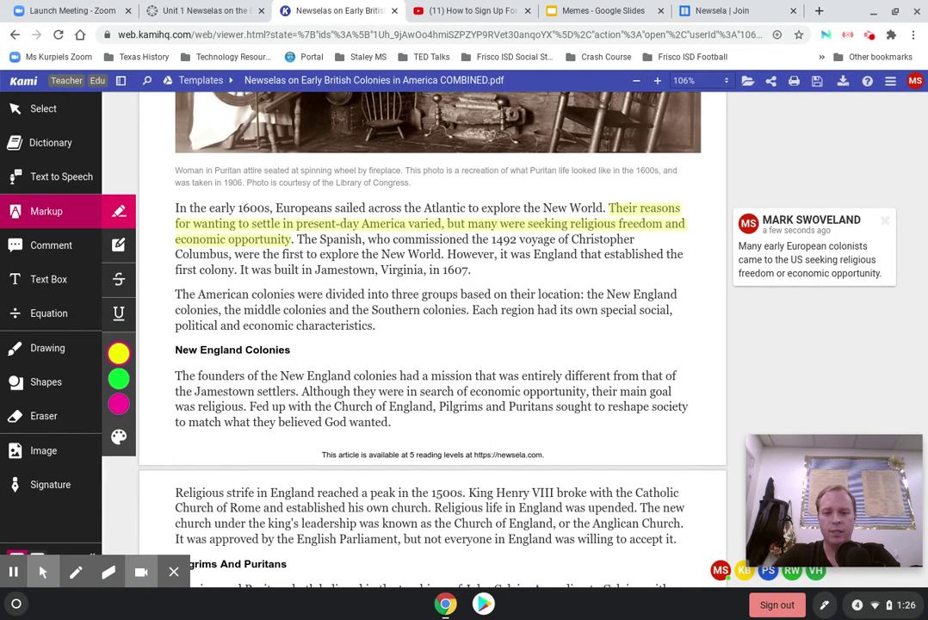
left_click_drag(472, 271, 239, 270)
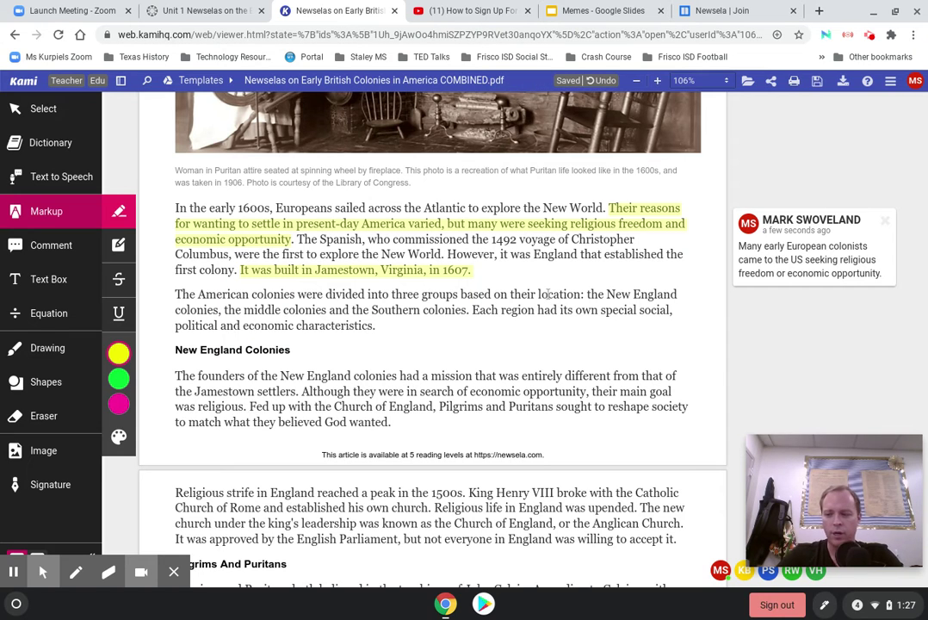
- Delete the highlight on the sentence "It was built in Jamestown, Virginia, in 1607." and highlight it again in yellow
left_click(422, 269)
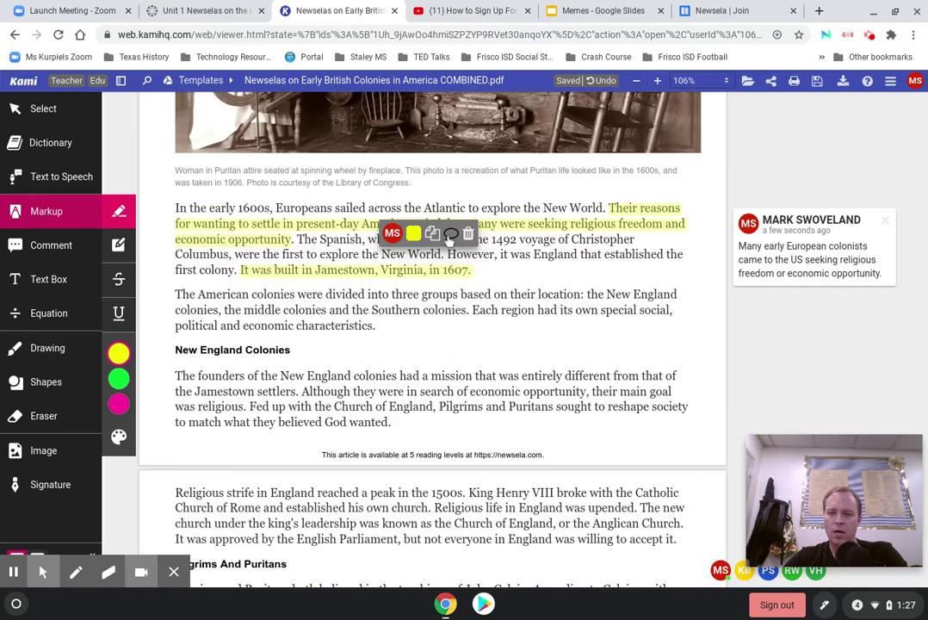
left_click(468, 233)
scroll(456, 241, "down", 1)
left_click_drag(471, 228, 241, 227)
- Attach a comment to the highlighted Jamestown sentence: "In 1607 Jamestown became the first successful colony in North America."
left_click(302, 226)
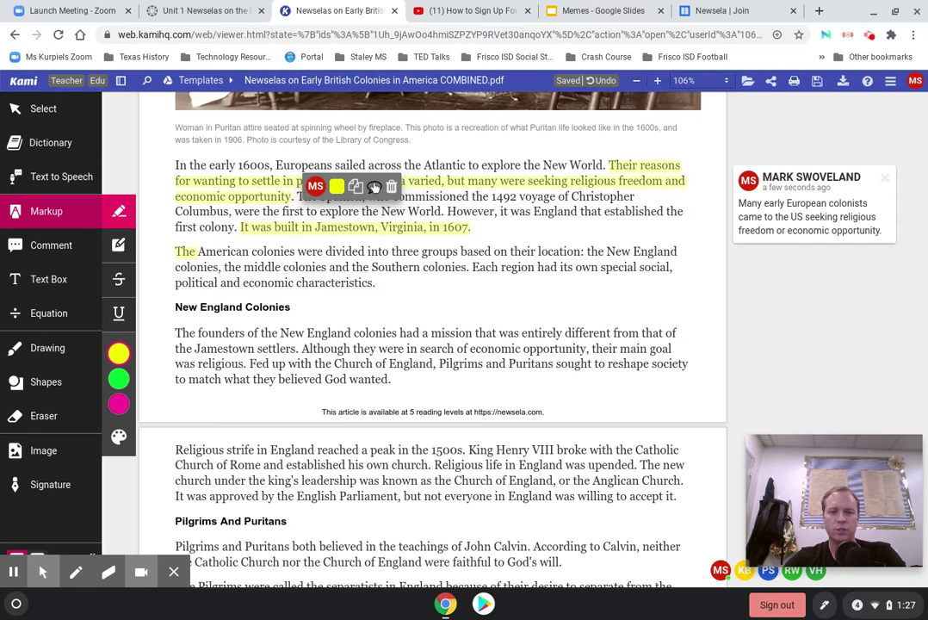
left_click(373, 186)
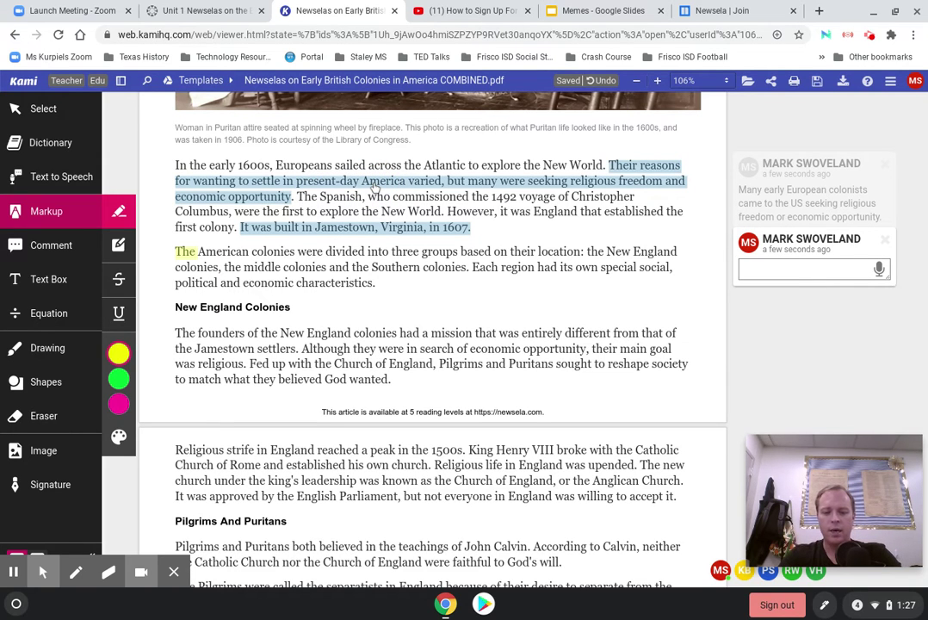
type("In 1607 ")
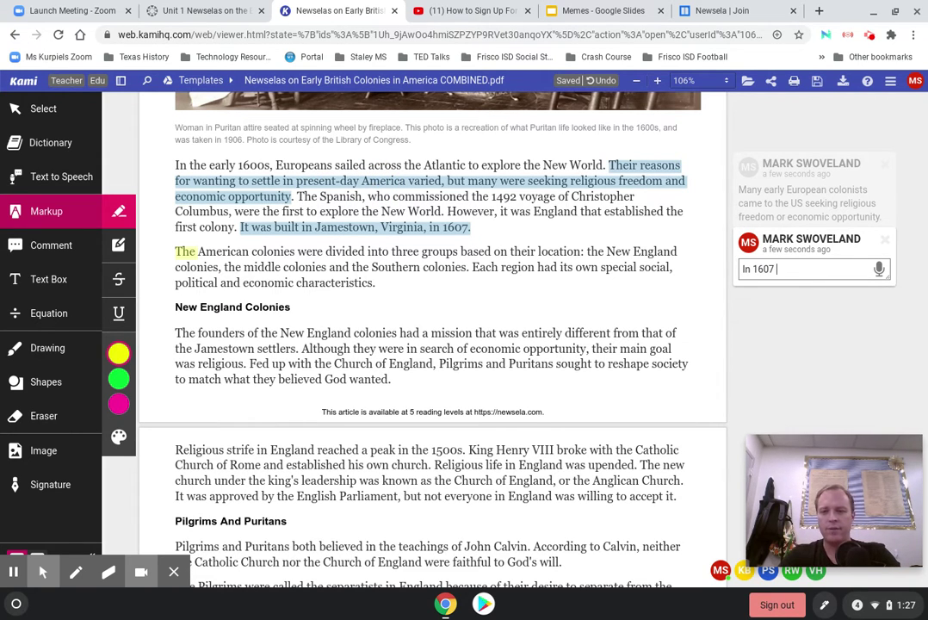
type("Jamestown wa")
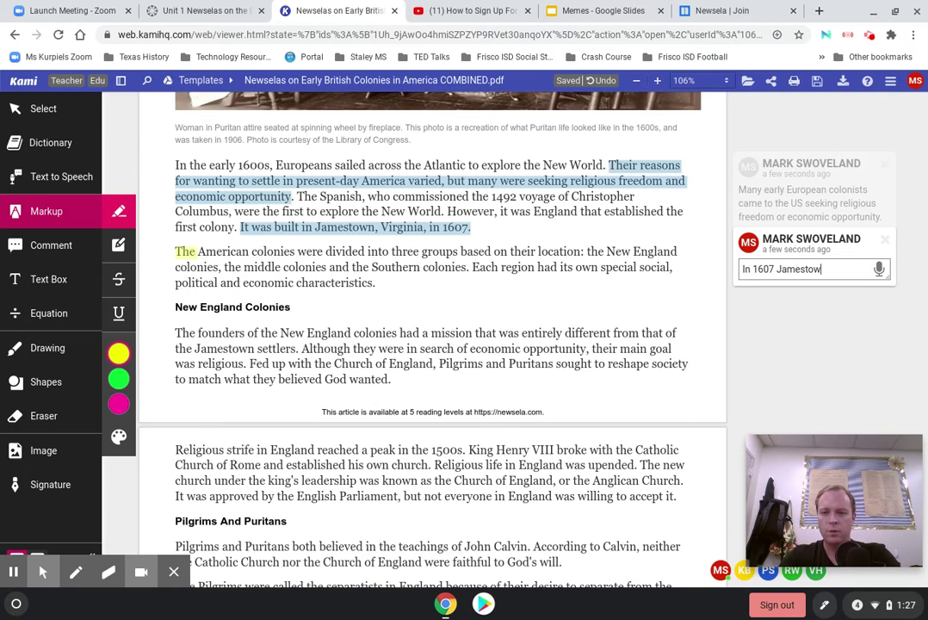
key("BackSpace")
key("BackSpace")
type("became")
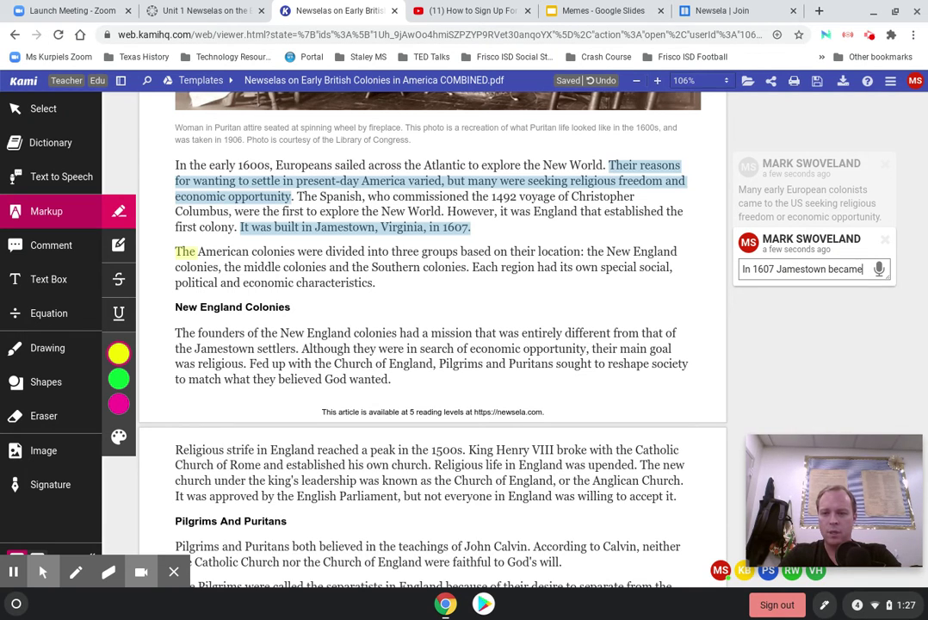
type(" the first s")
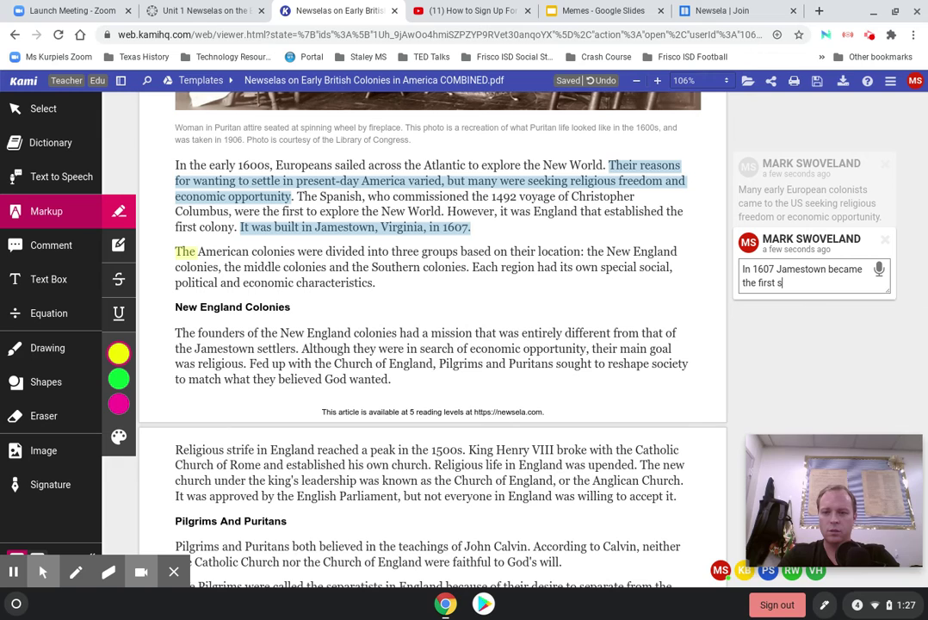
type("uccessful colony")
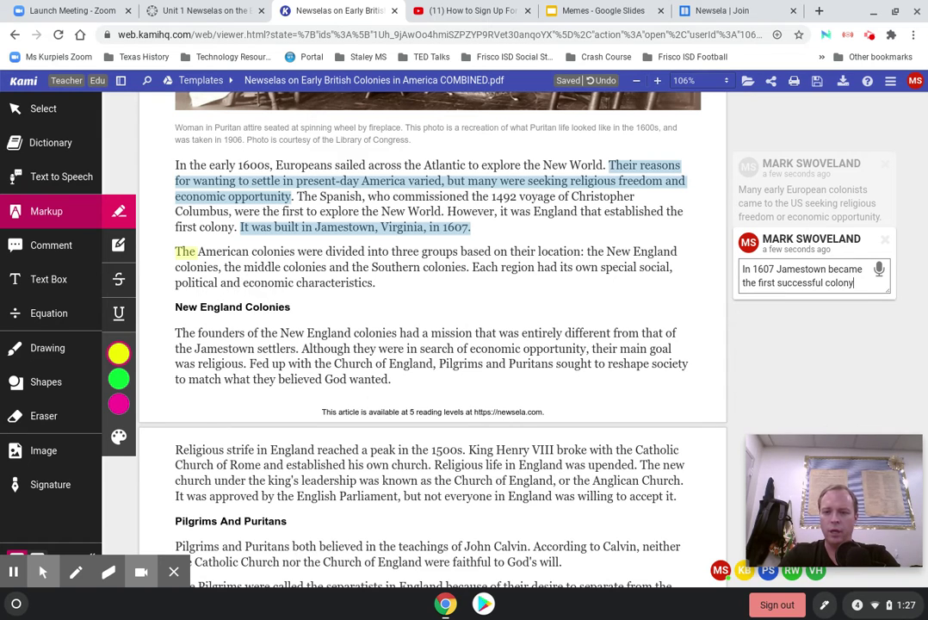
type(" in North America.")
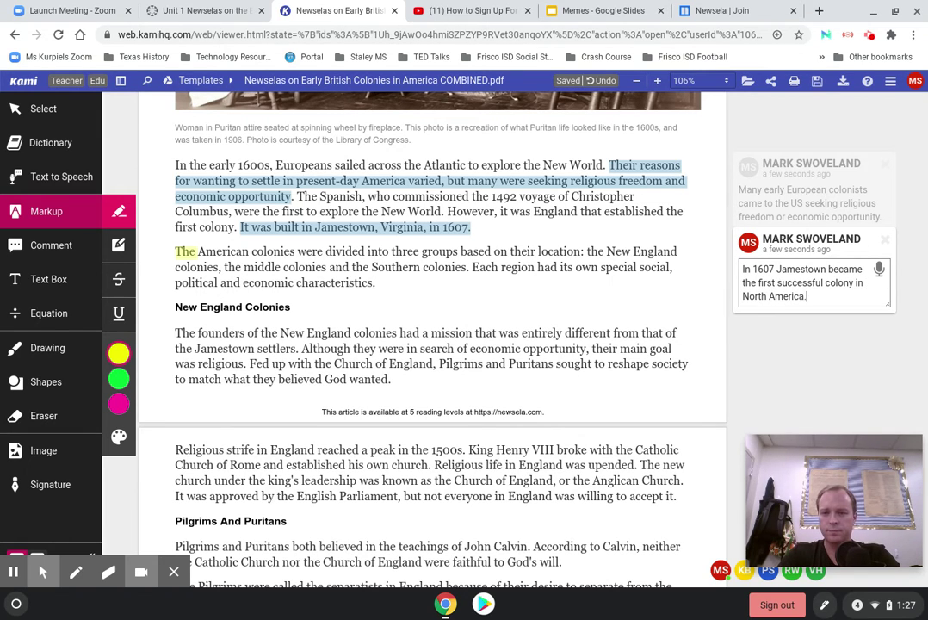
left_click(159, 180)
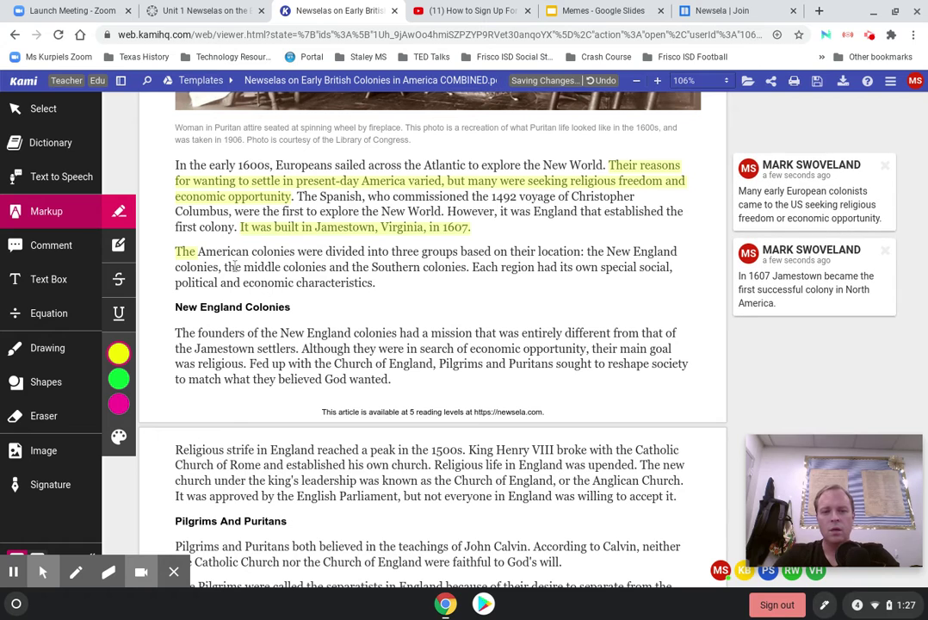
- Delete the stray highlight on the word "The" at the start of the second paragraph
left_click(185, 251)
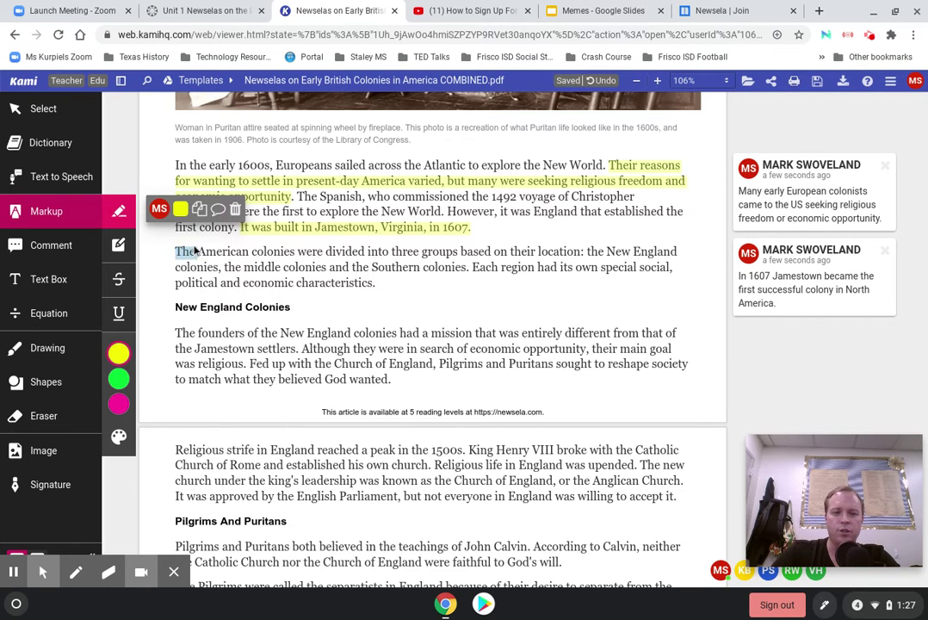
left_click(234, 214)
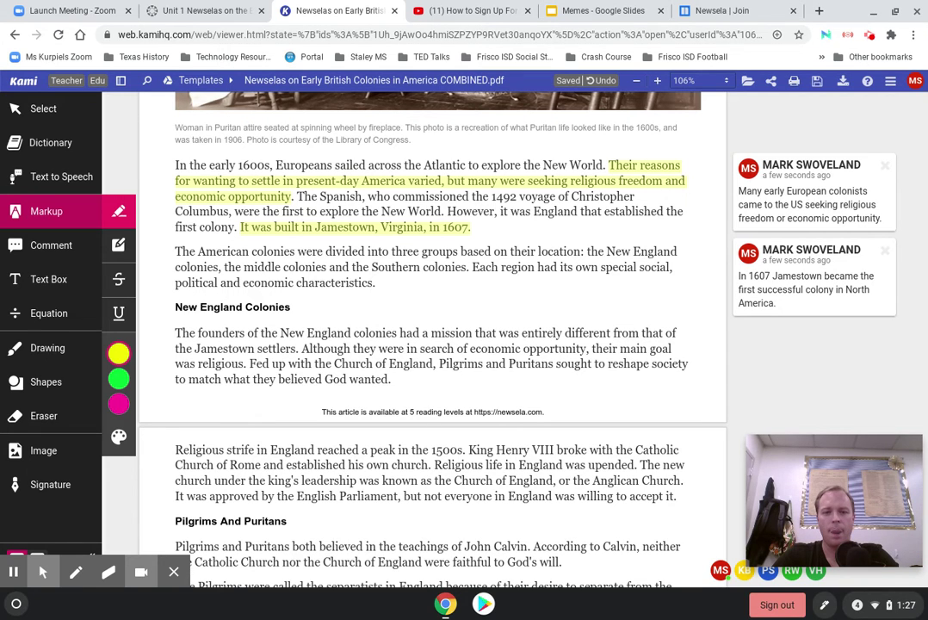
- Highlight the "main goal was religious" sentence in yellow and comment: "Many of the New England colonies were founded by people from England seeking religious freedom."
scroll(432, 336, "down", 5)
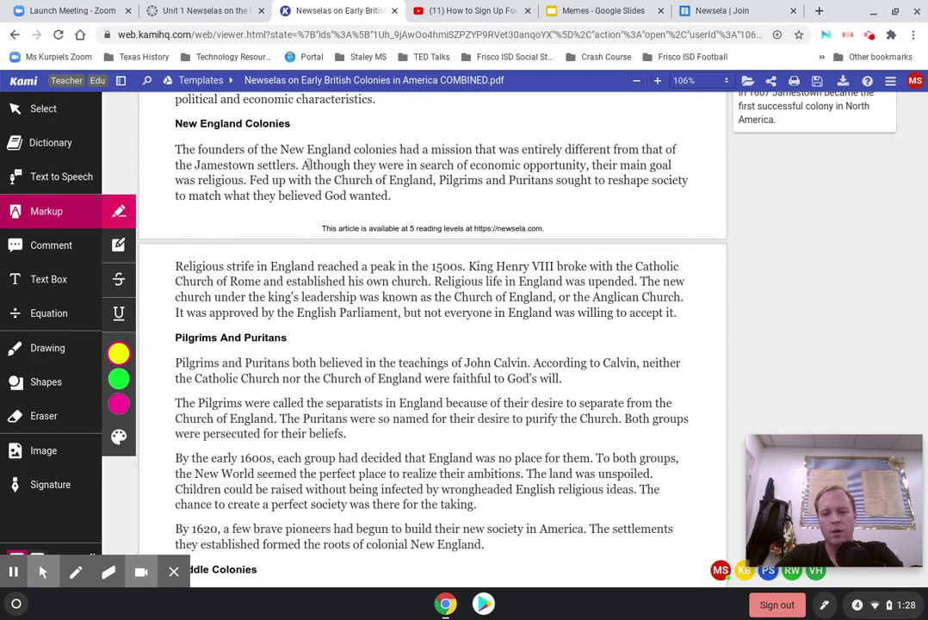
left_click_drag(301, 165, 247, 179)
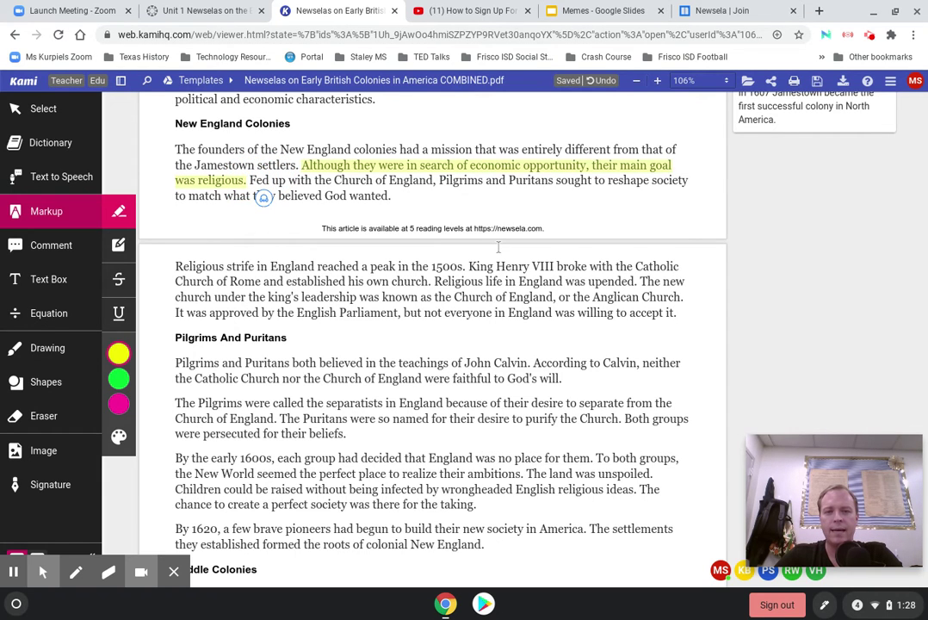
left_click(434, 164)
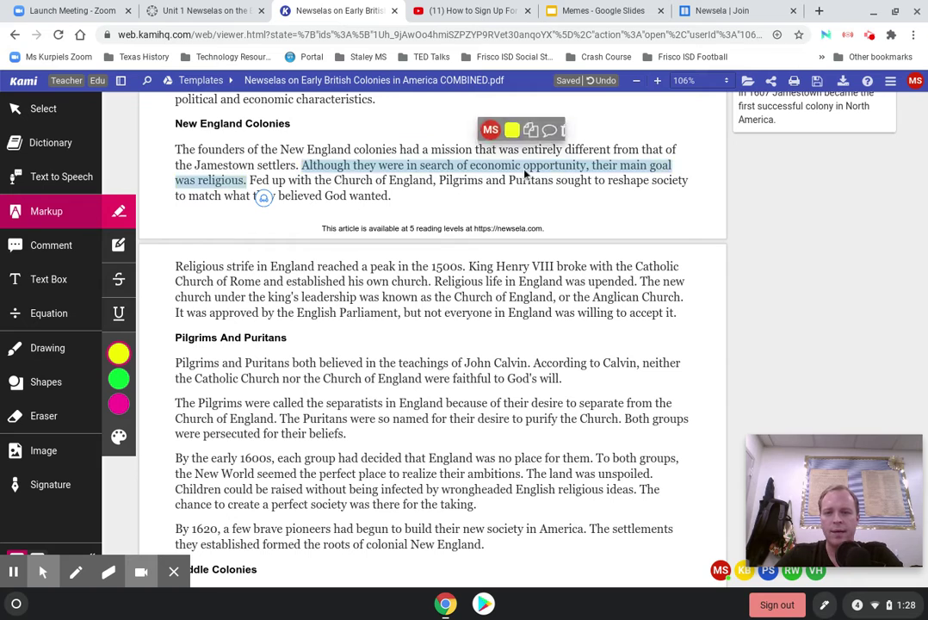
left_click(548, 130)
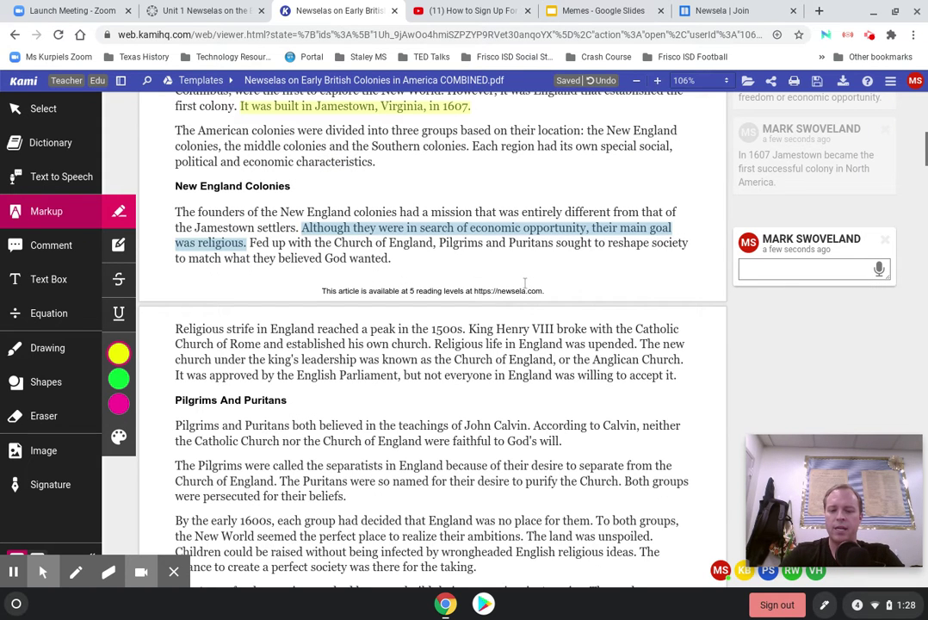
type("Many of the ")
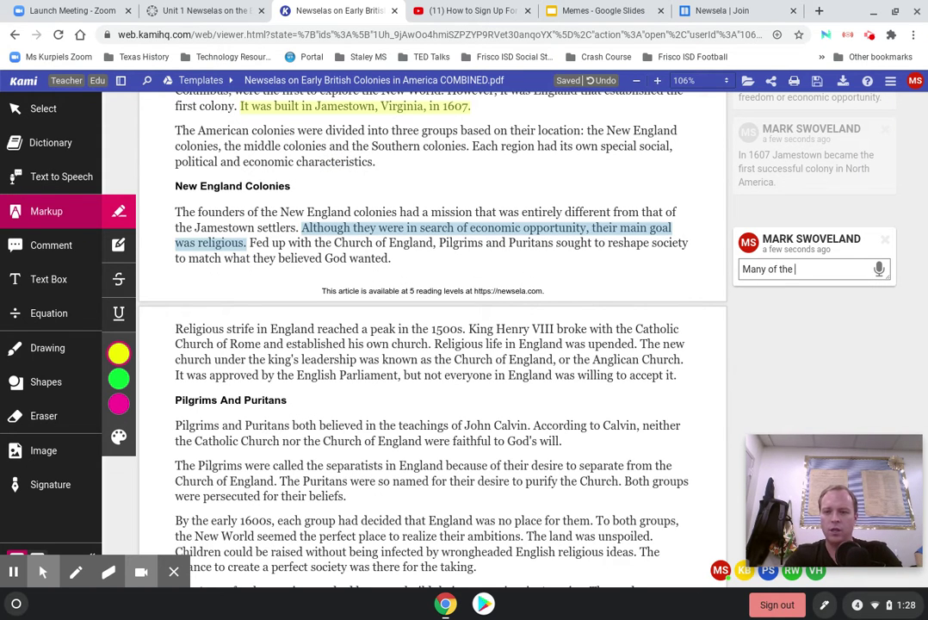
type("New England colo")
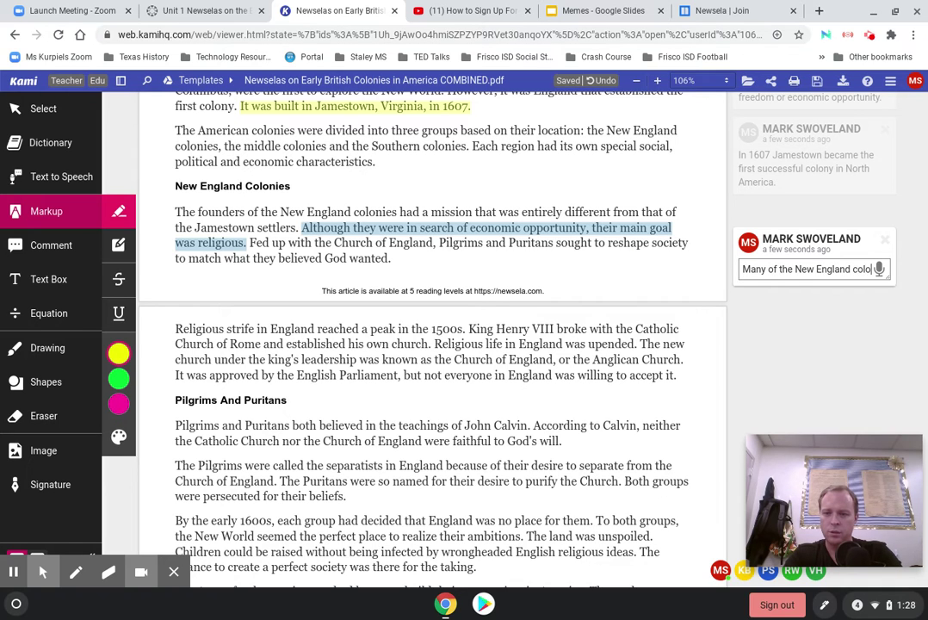
type("nies were founded ")
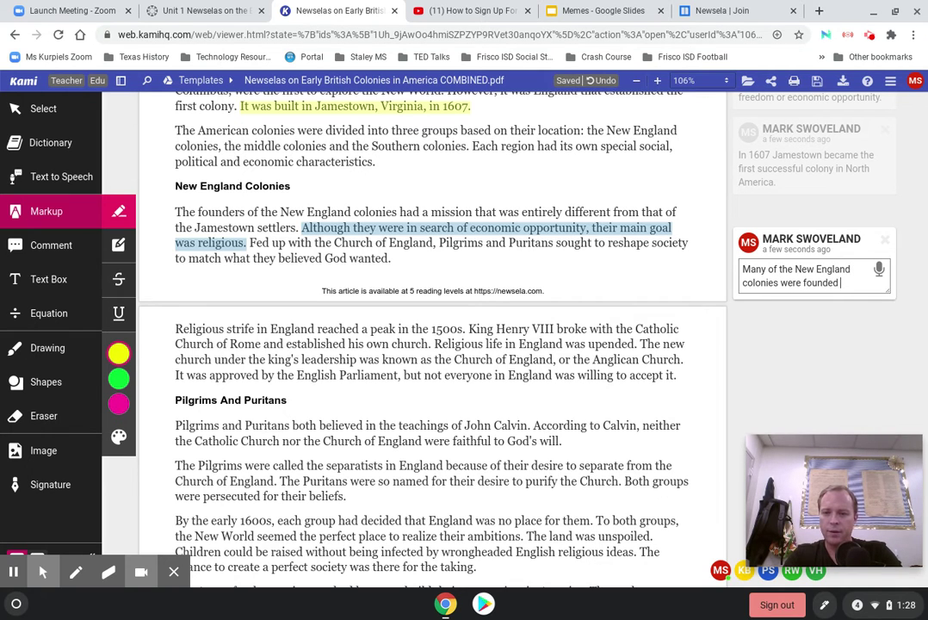
type("by people f")
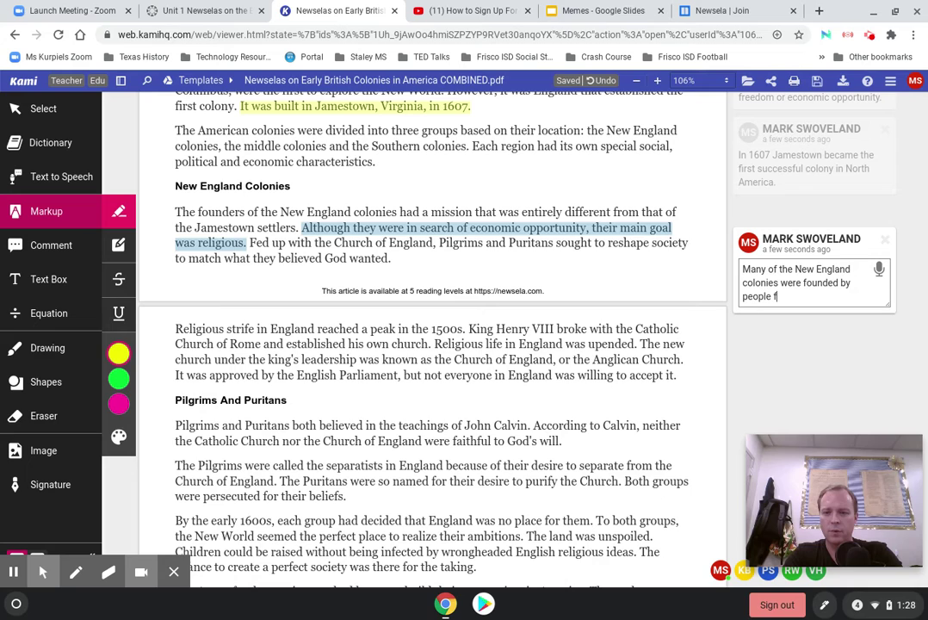
type("rom England seeking reli")
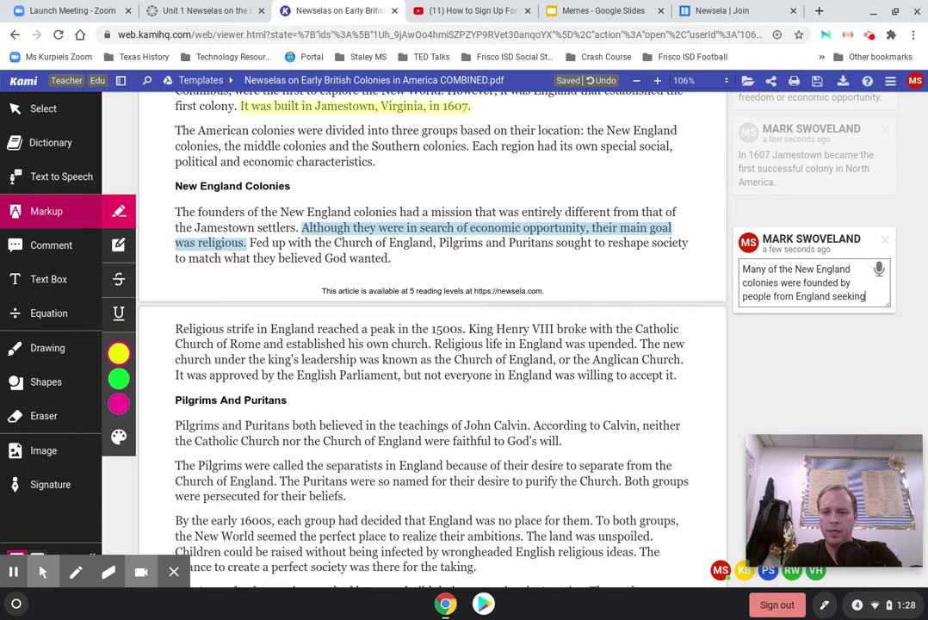
type("gious freedom")
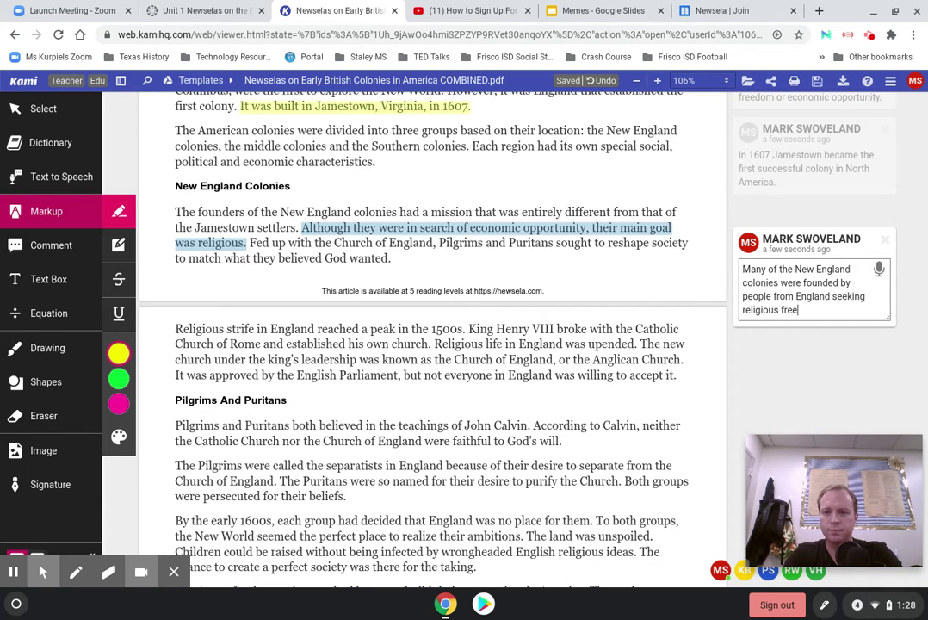
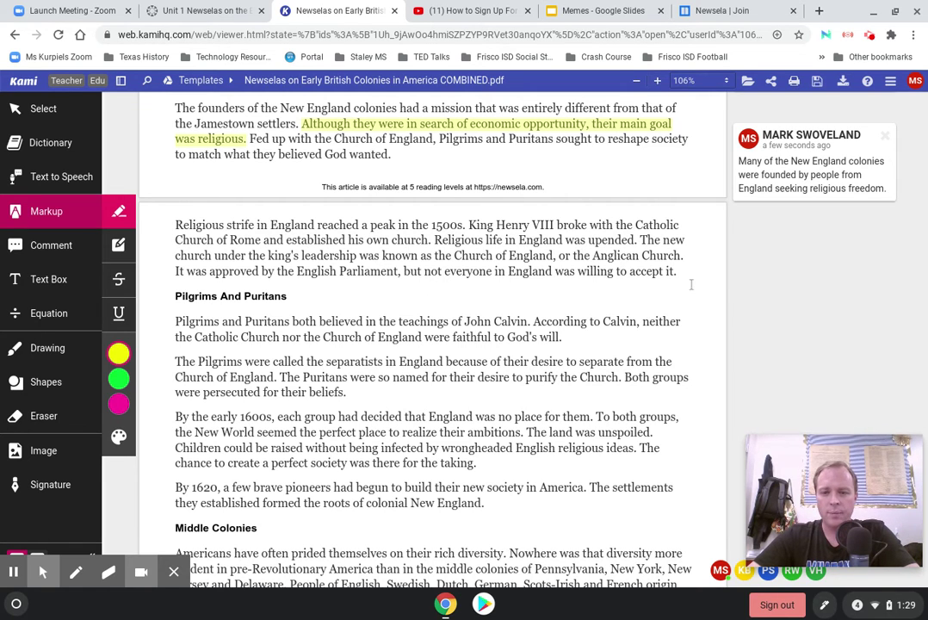
- Highlight from "The new church" to "willing to accept it." in yellow and comment: "People fleeing the Anglican Church came to America for religious freedom."
left_click_drag(680, 270, 648, 236)
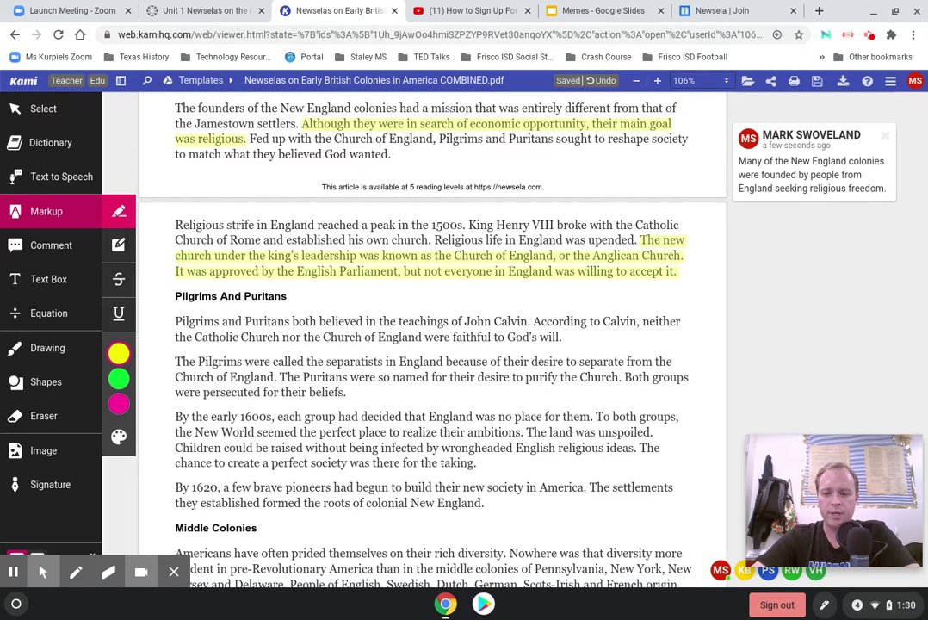
left_click(638, 271)
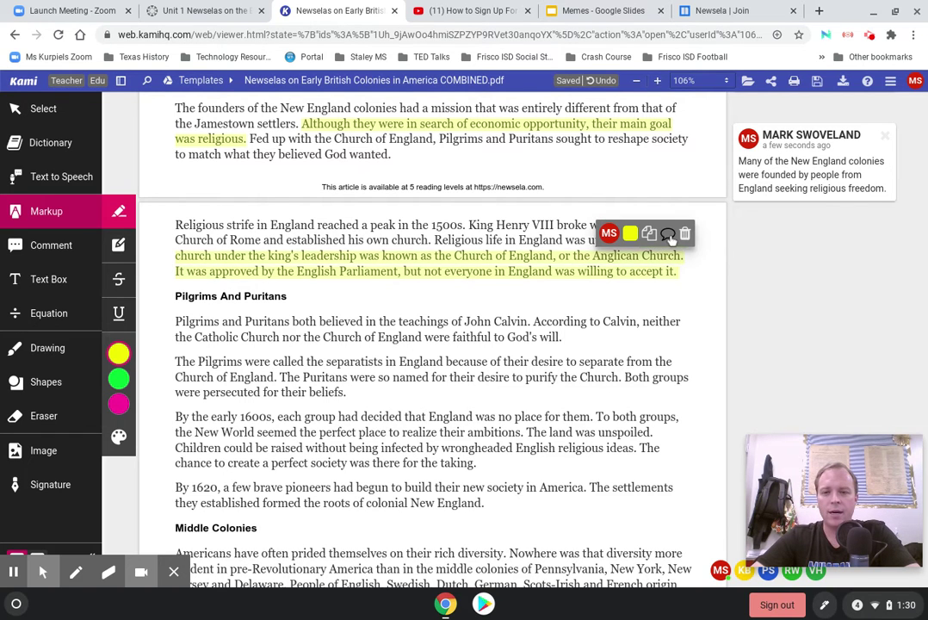
left_click(667, 234)
type("P")
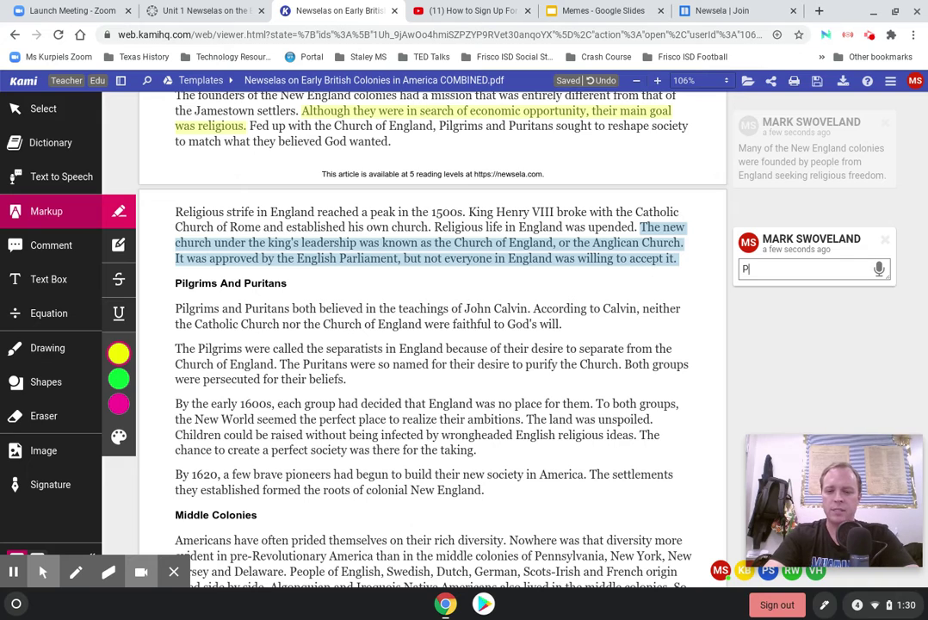
type("eople fle")
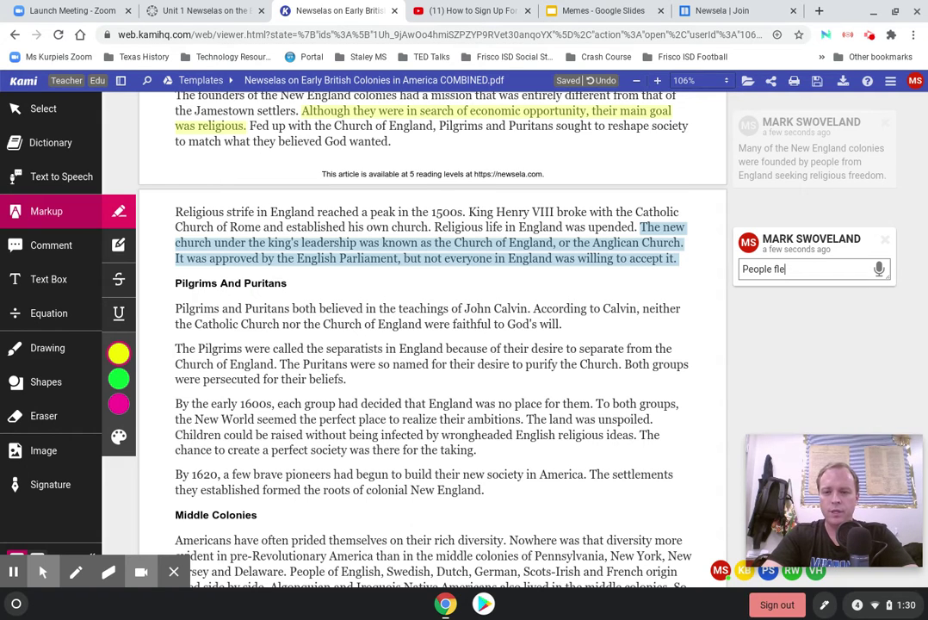
type("eing the Anglican ")
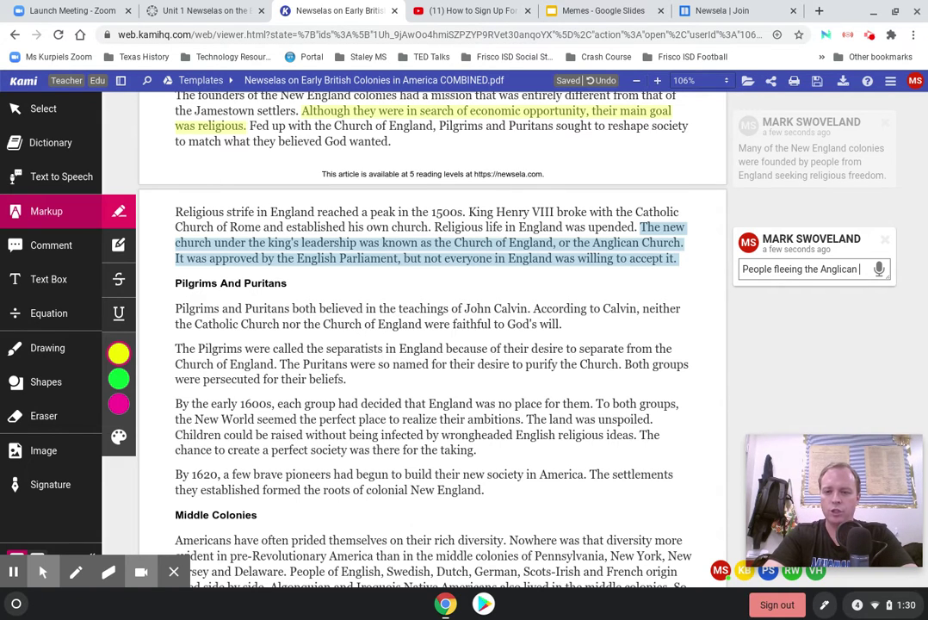
type("Church came to ")
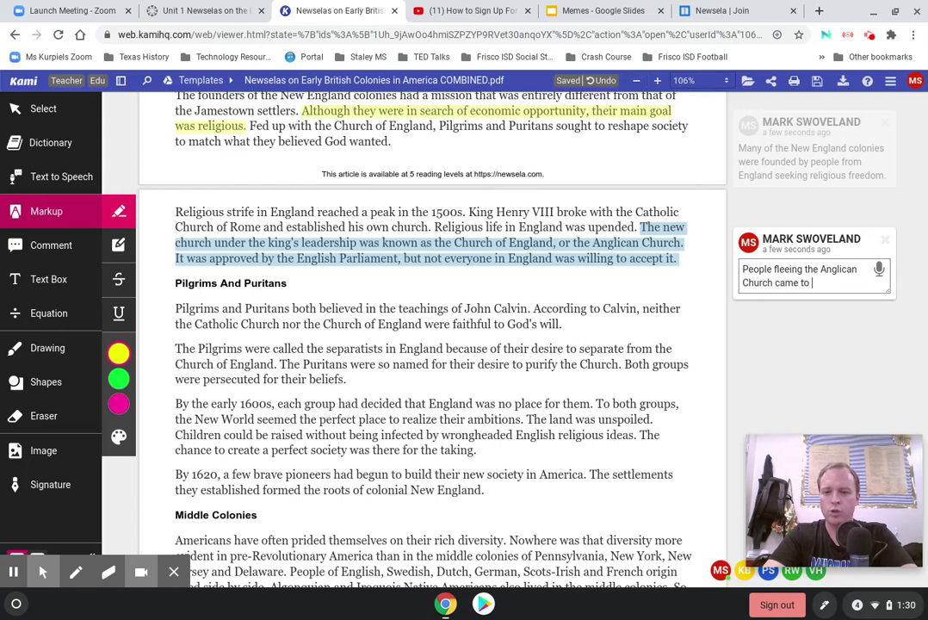
type("America for")
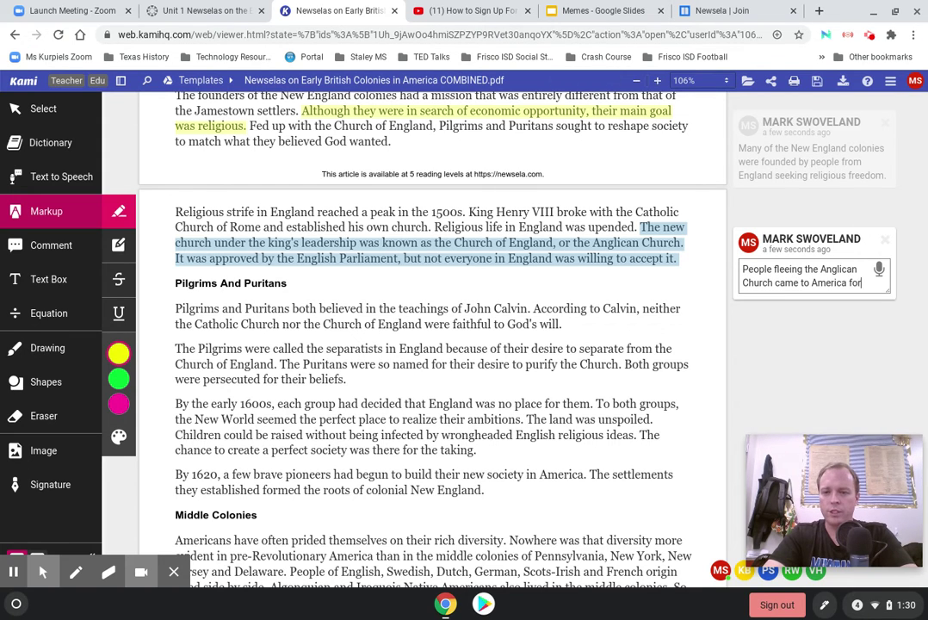
type(" religious ")
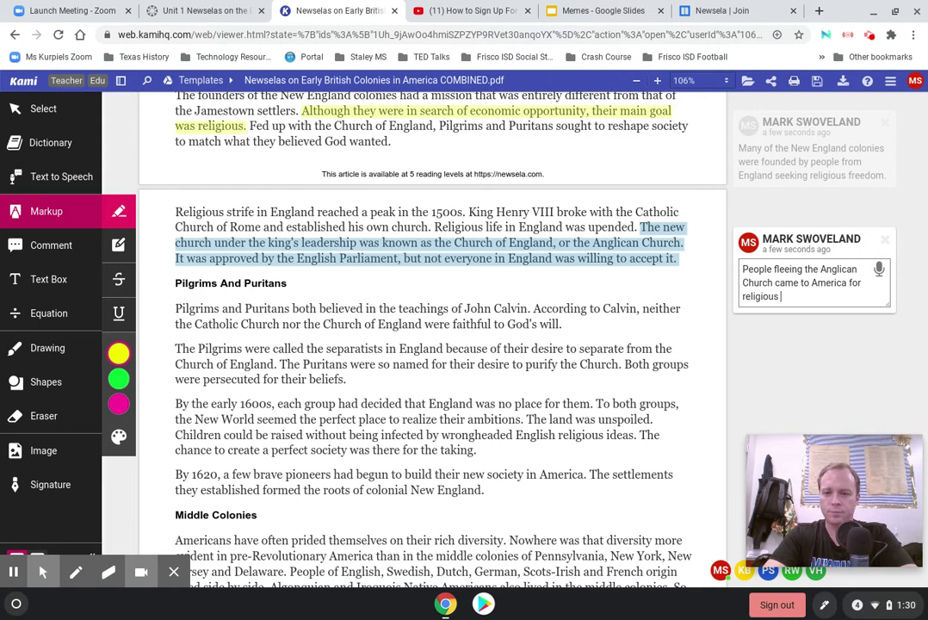
type("freedom.")
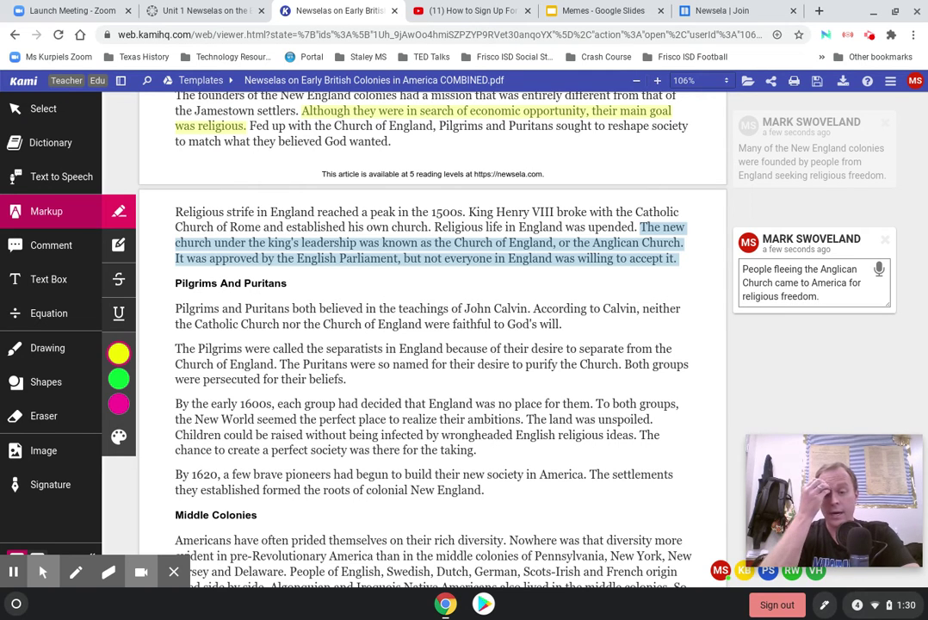
left_click(512, 296)
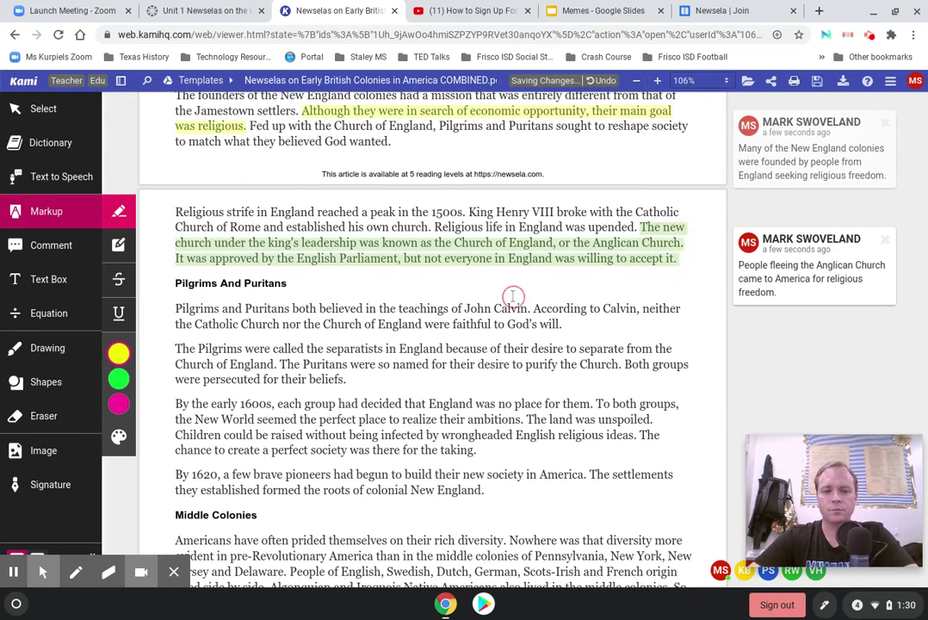
- Highlight in yellow the sentence "Both groups were persecuted for their beliefs." in the Pilgrims And Puritans section
scroll(513, 296, "down", 3)
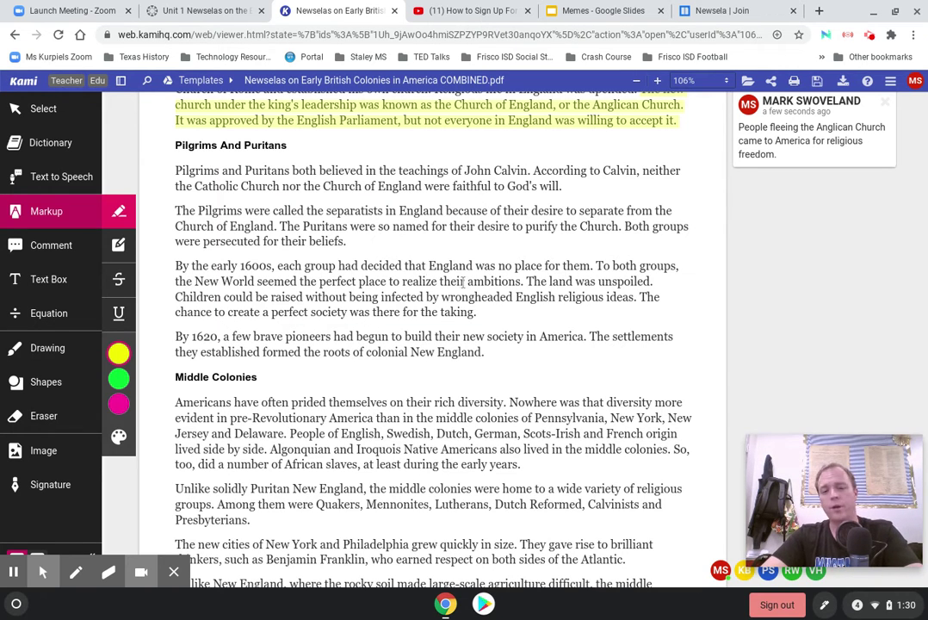
left_click_drag(399, 238, 625, 228)
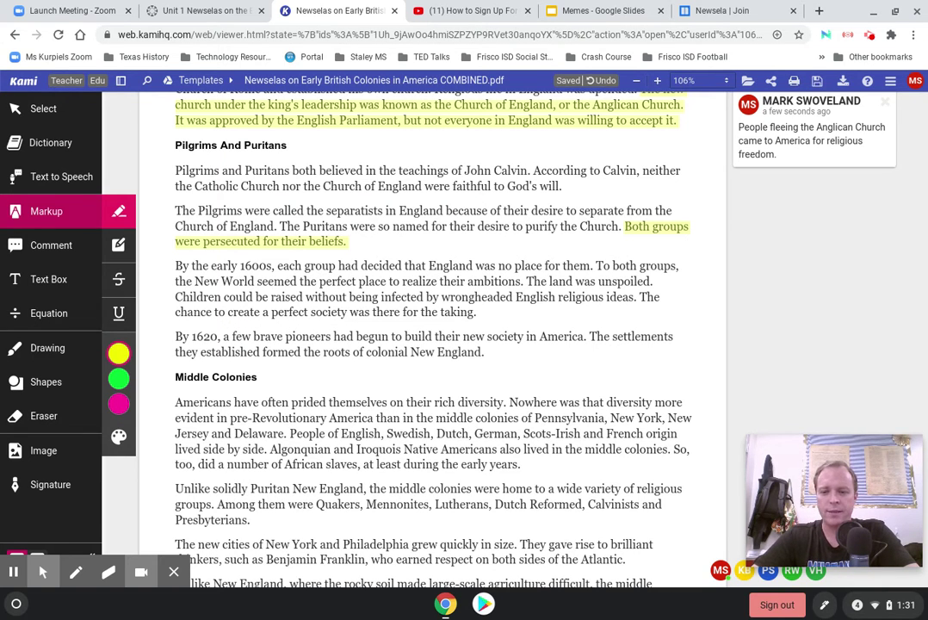
- Comment on the "Both groups were persecuted" highlight: "Religious persecution in England became an important push factor in immigration."
left_click(675, 234)
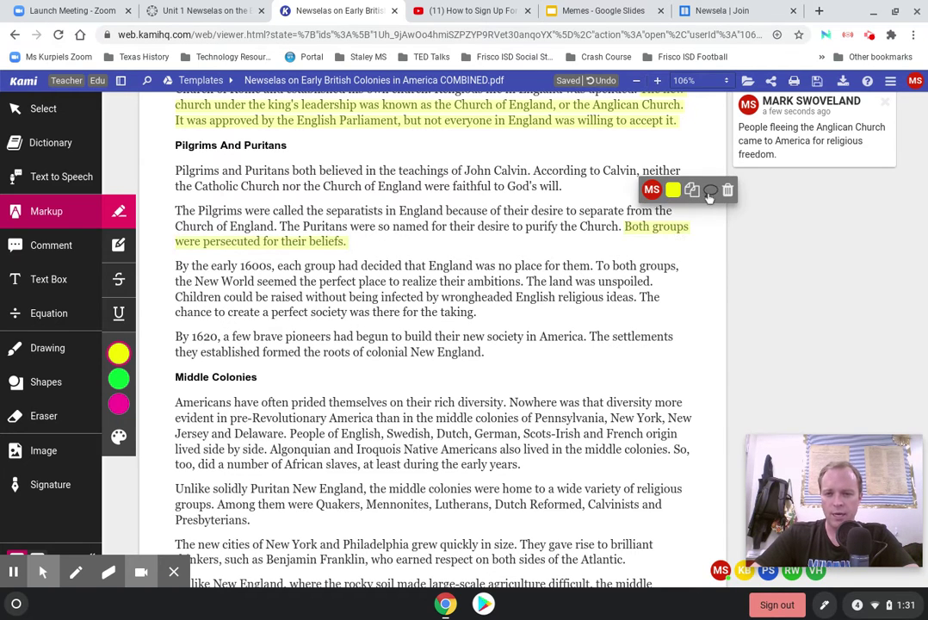
left_click(708, 191)
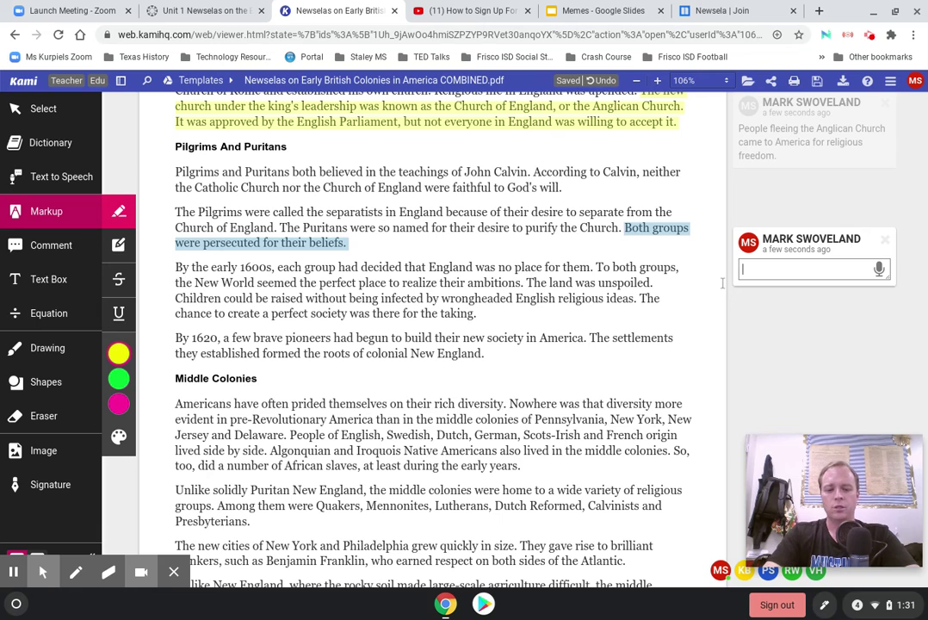
type("Religious ")
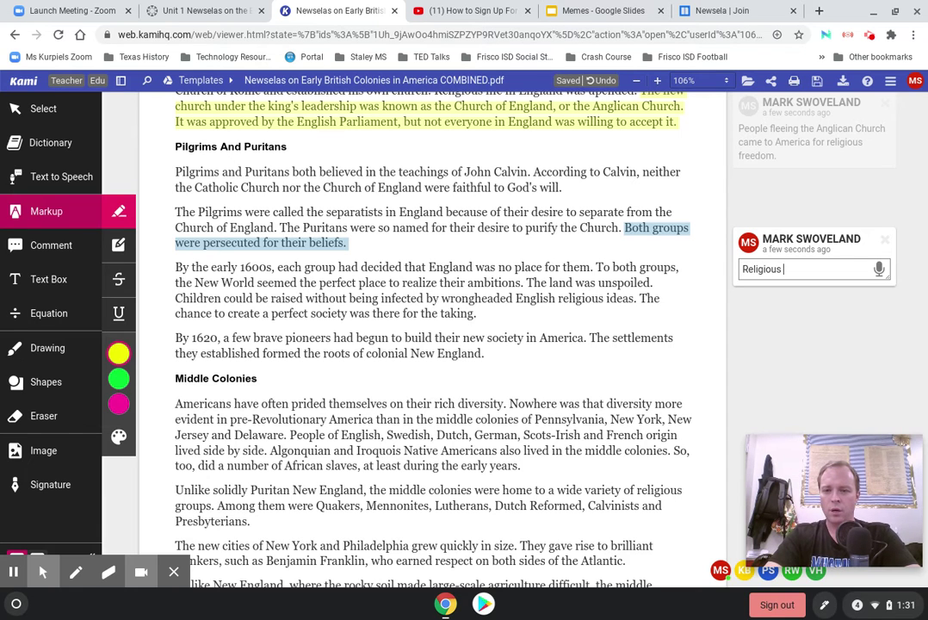
type("persecution in ")
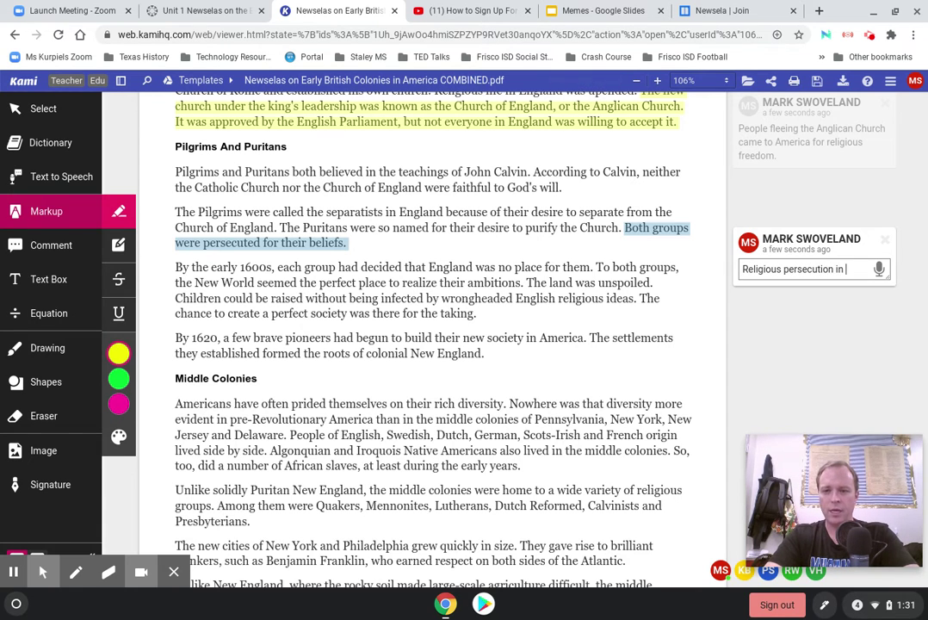
type("England became an")
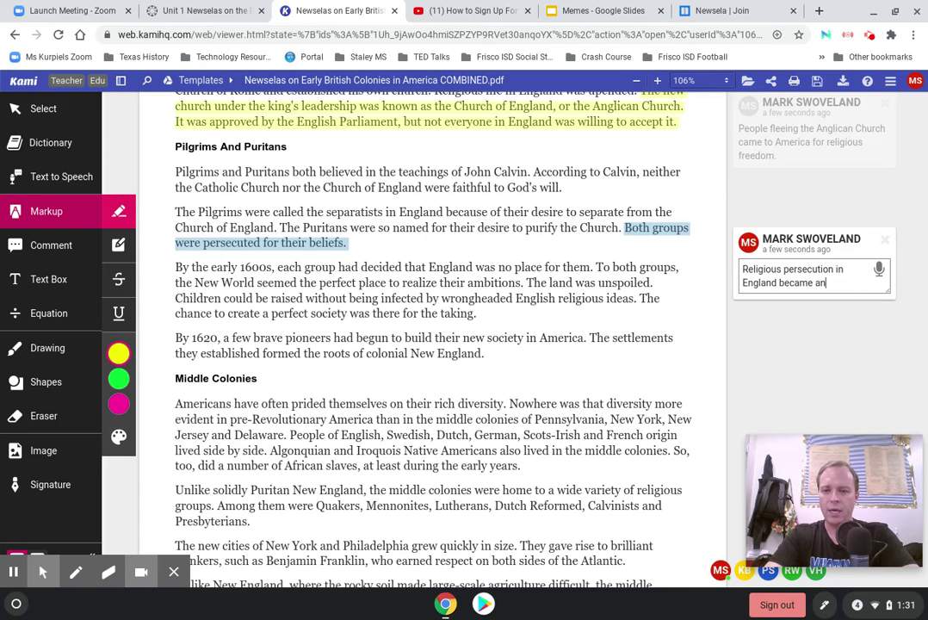
type(" important pus")
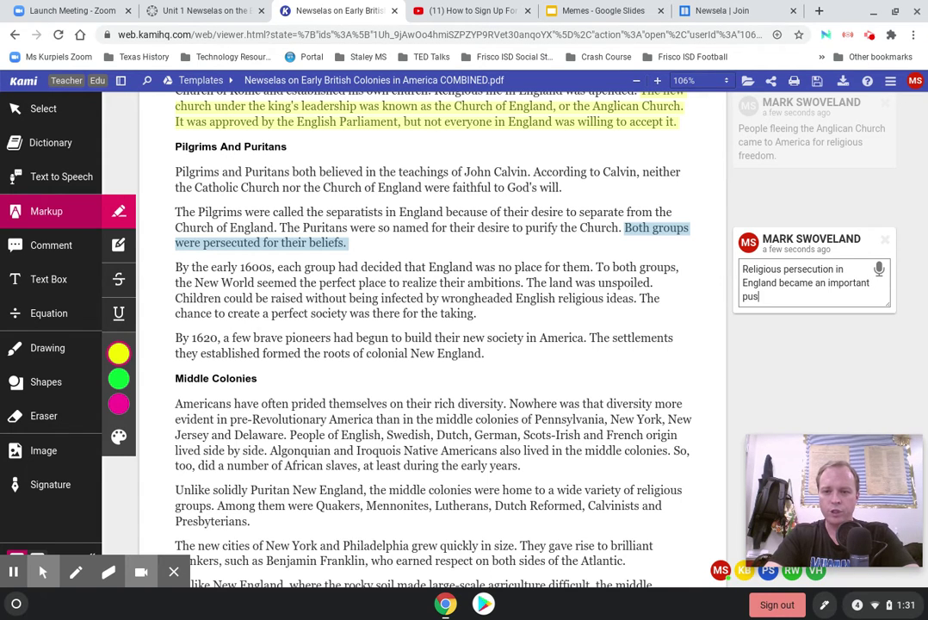
type("h factor in im")
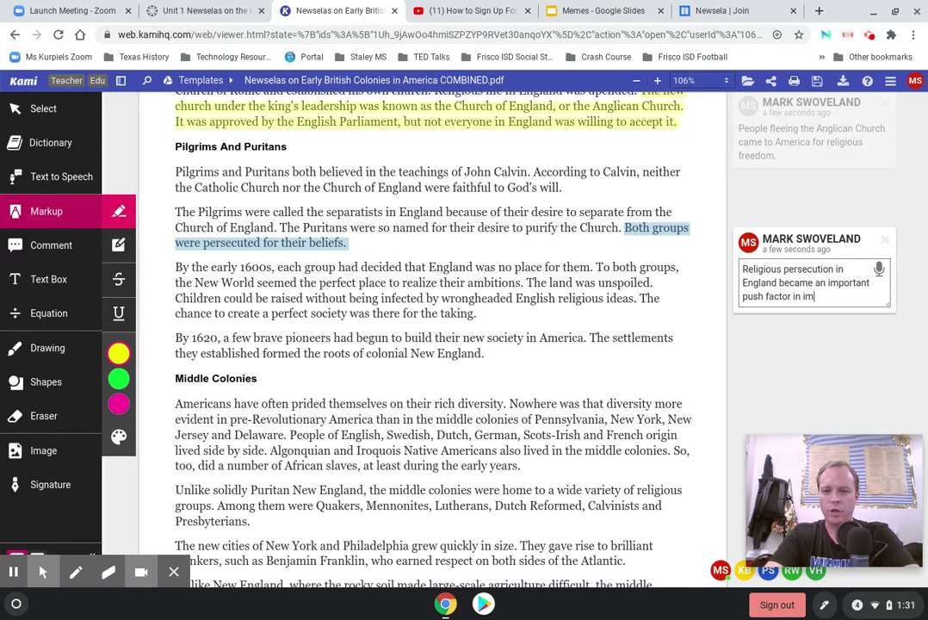
type("migration.")
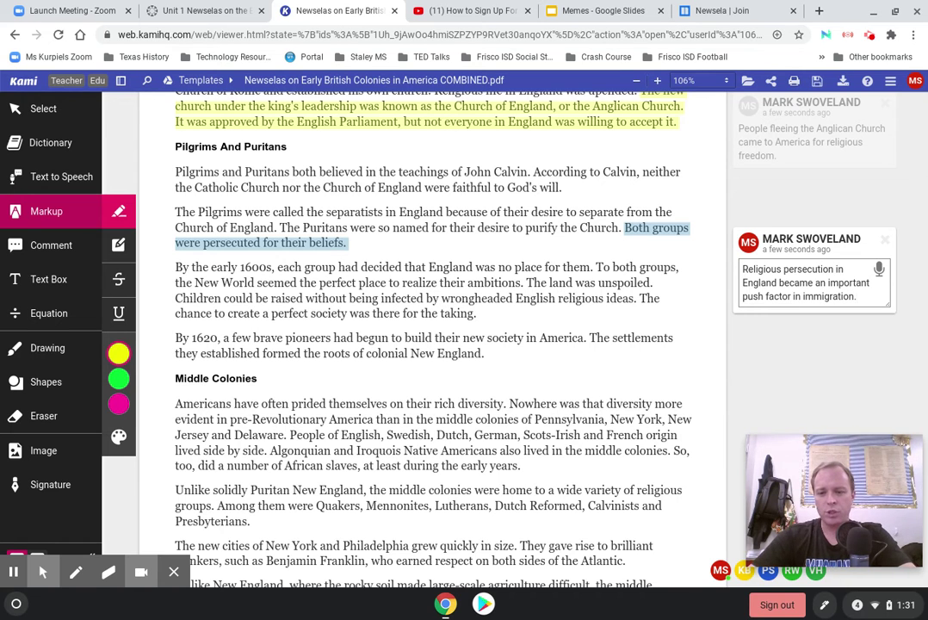
left_click(597, 321)
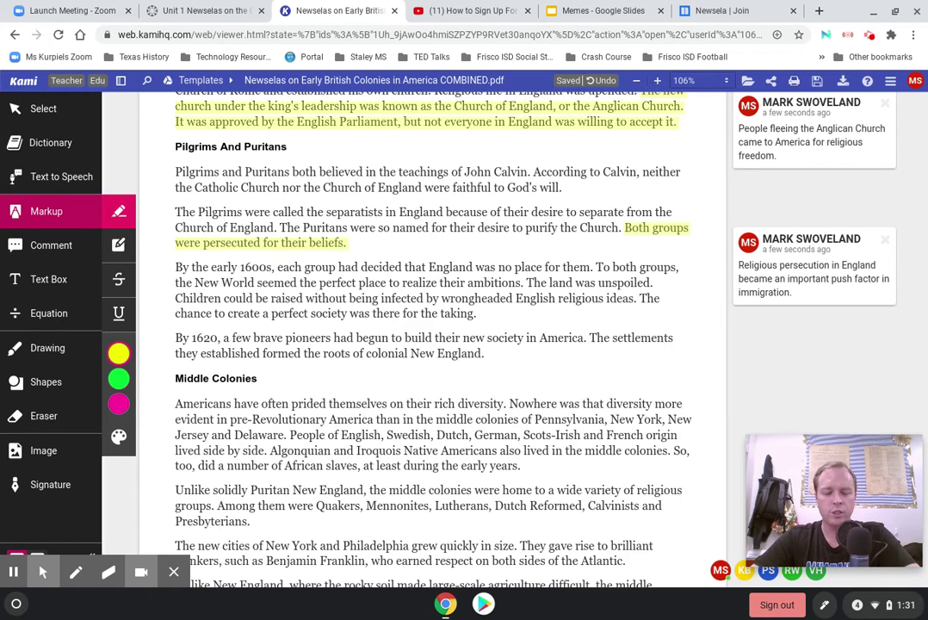
- Highlight "By 1620" in yellow and comment: "In 1620 the colony at Plymouth was established by people fleeing religious persecution in England."
scroll(430, 345, "down", 3)
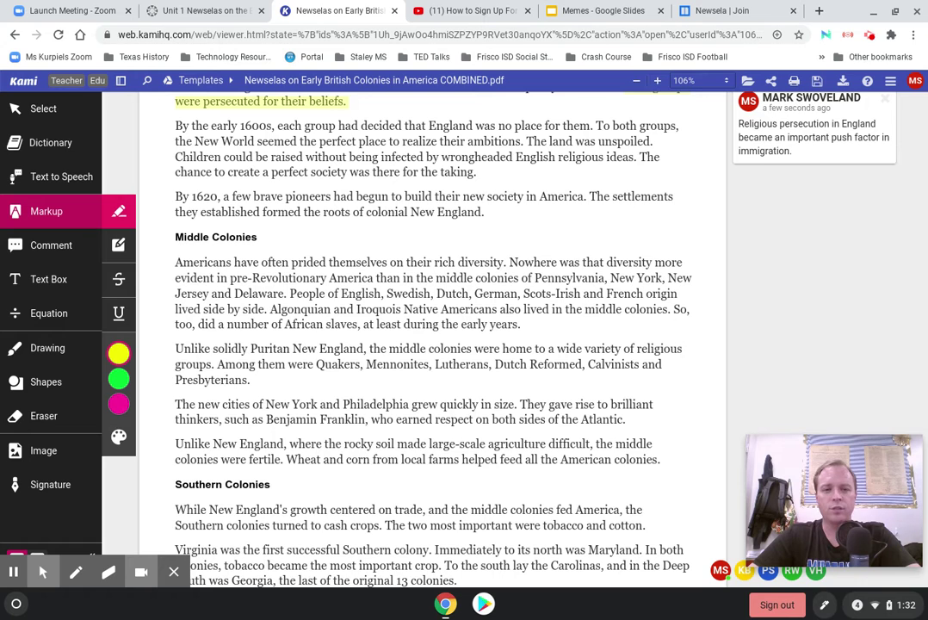
scroll(431, 345, "down", 1)
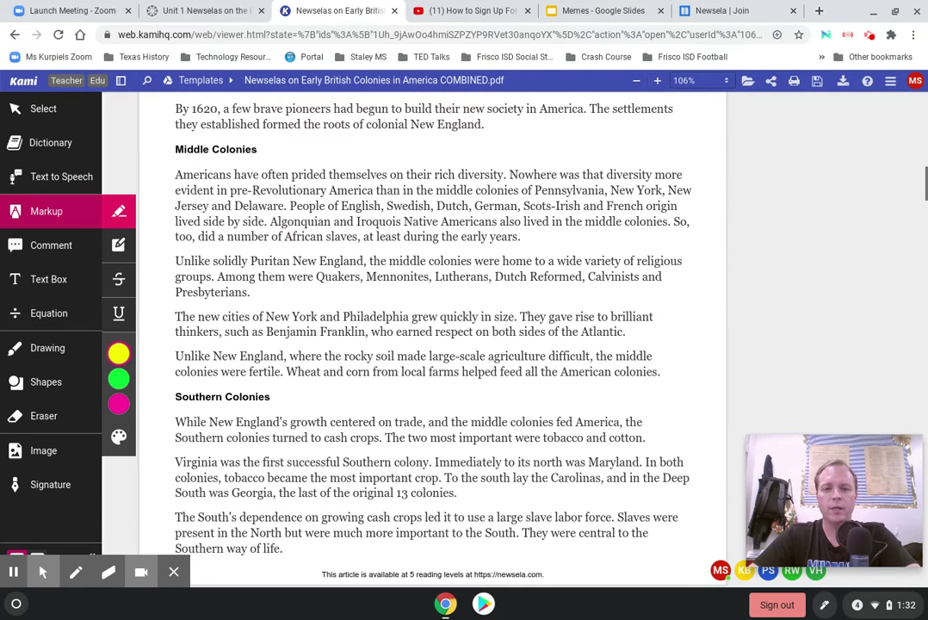
scroll(583, 250, "up", 1)
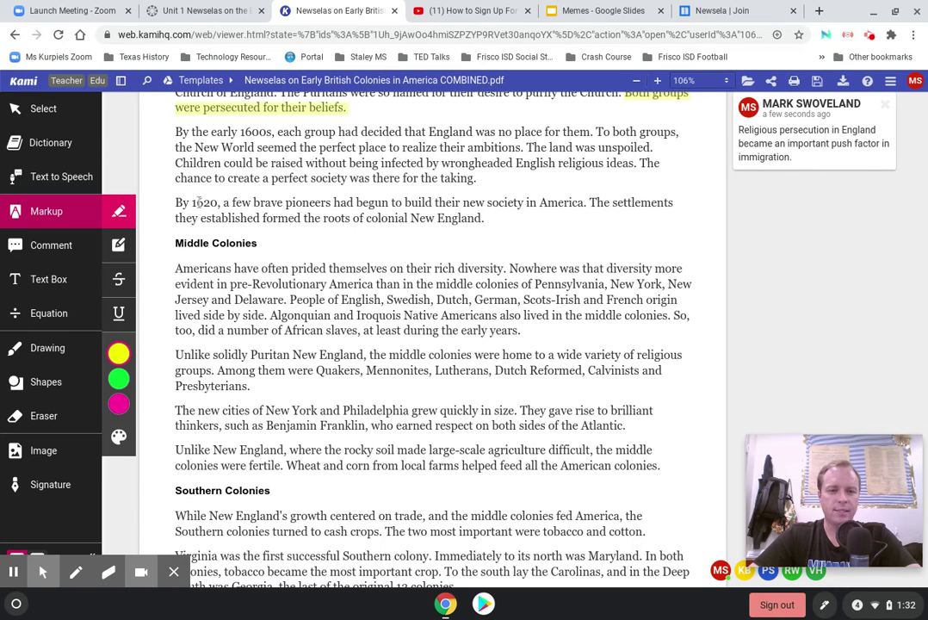
left_click_drag(177, 202, 217, 203)
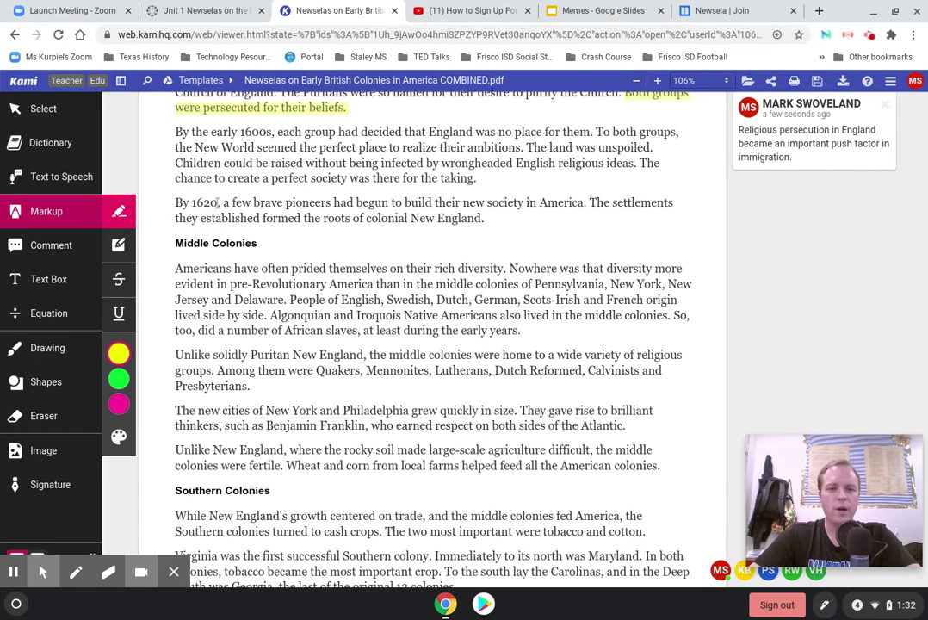
left_click(249, 167)
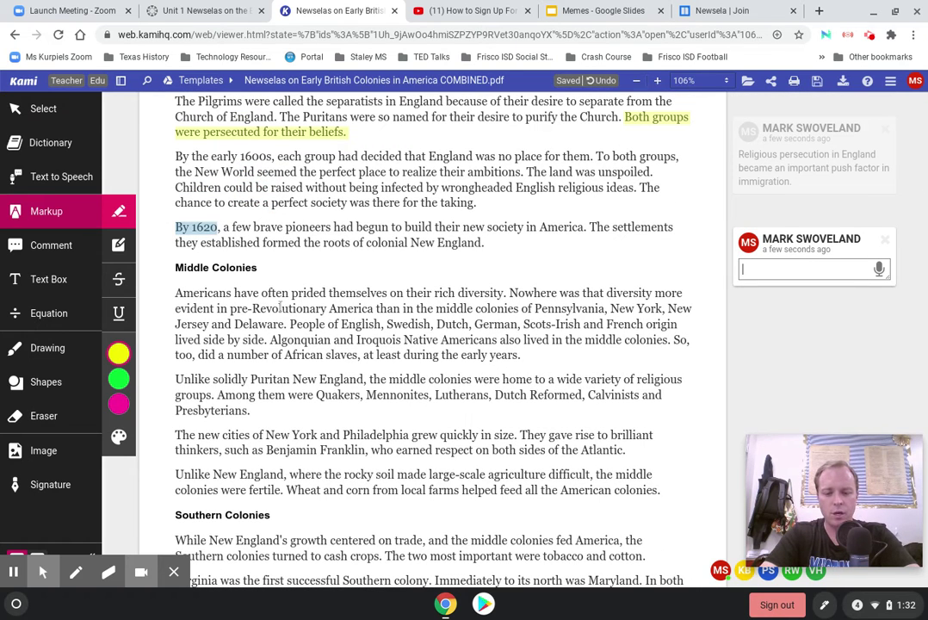
type("In 1")
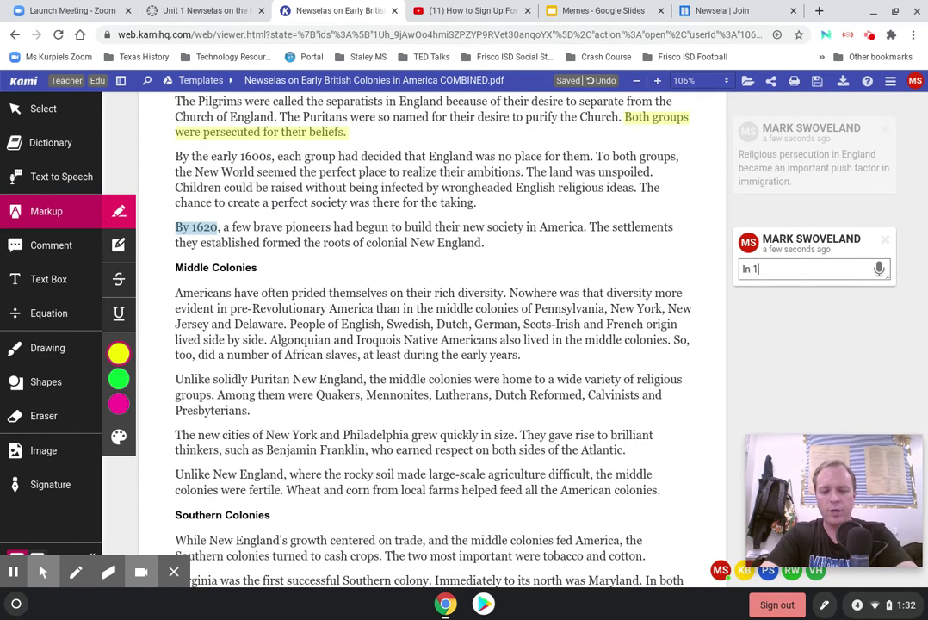
type("620 P")
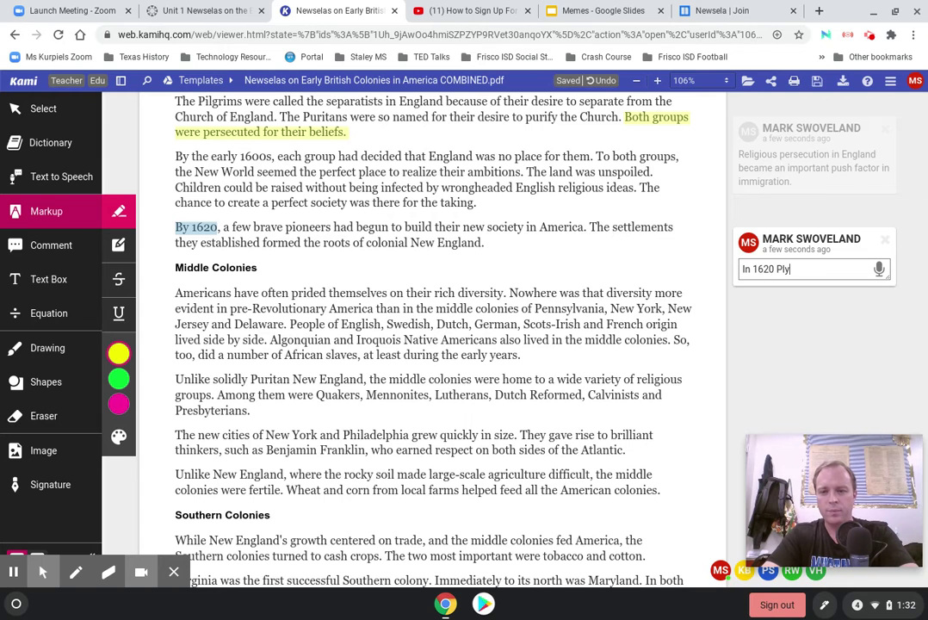
key("BackSpace")
type("the")
type("col")
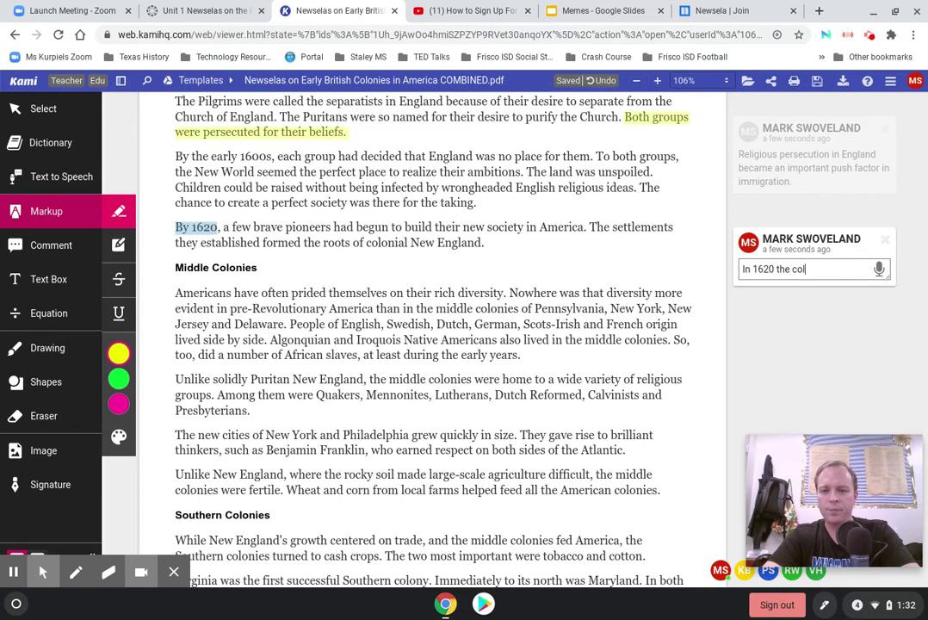
type("ony at Plymouth")
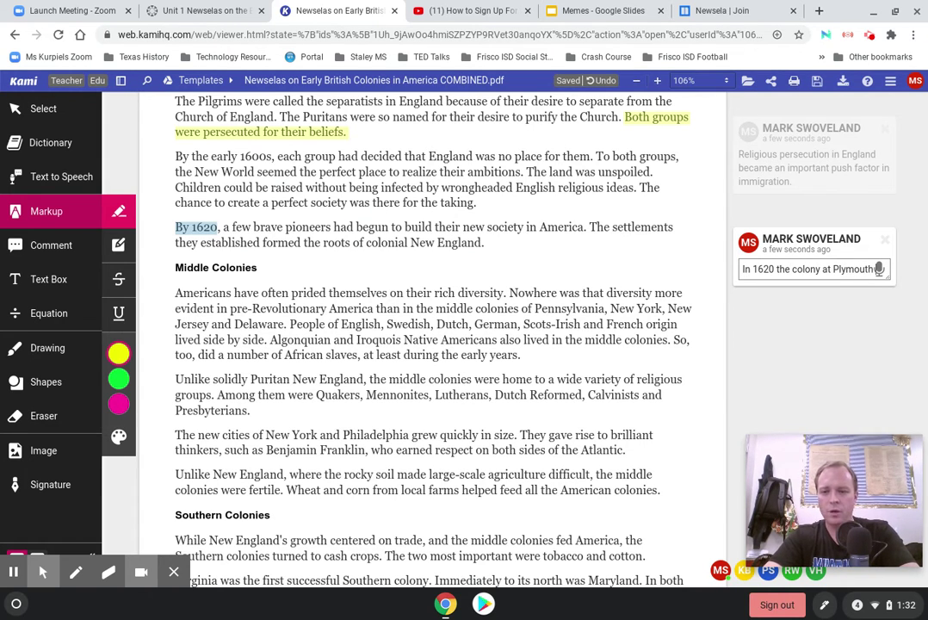
type(" was established b")
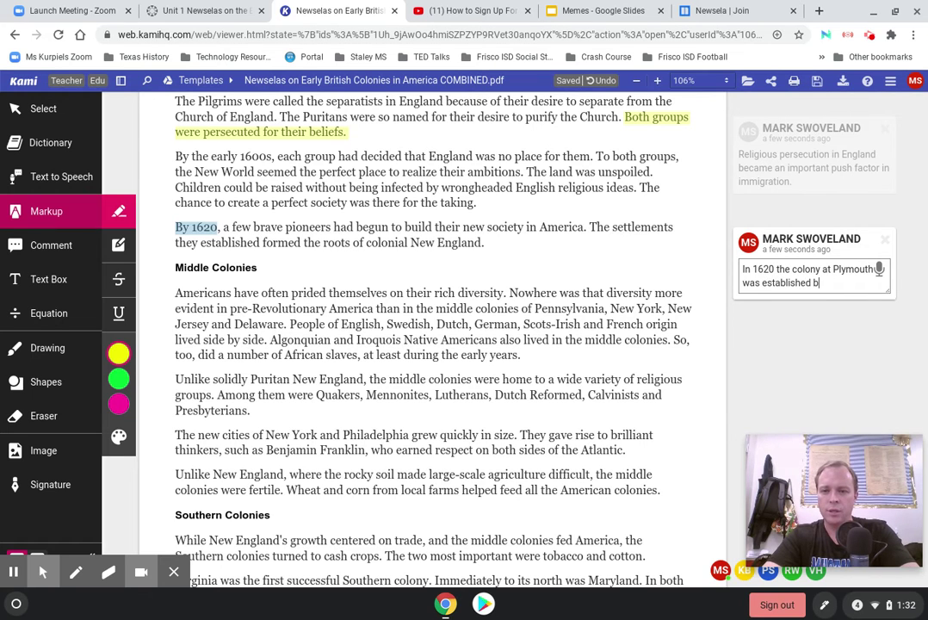
type("y people fleeing")
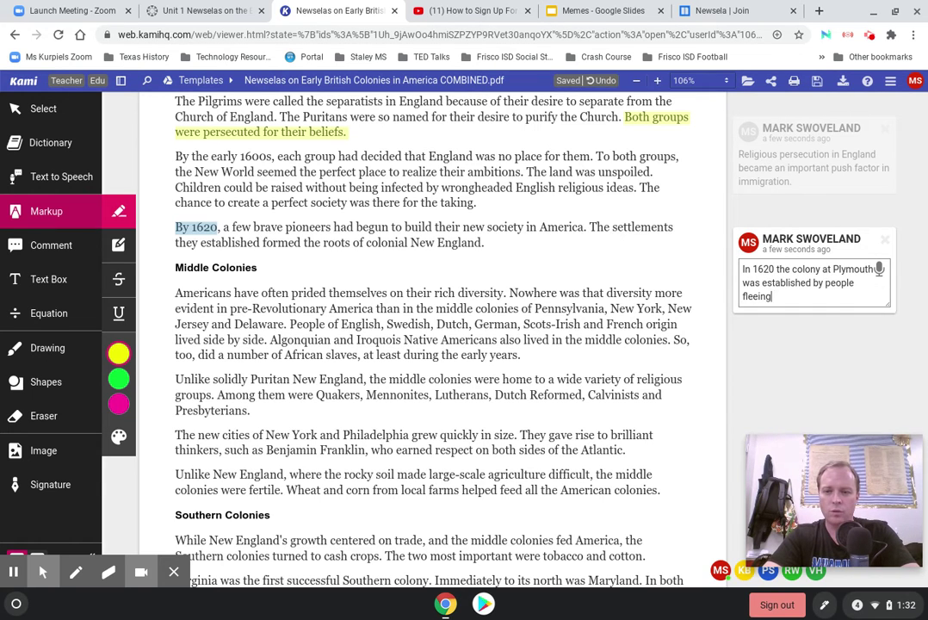
type(" religious perse")
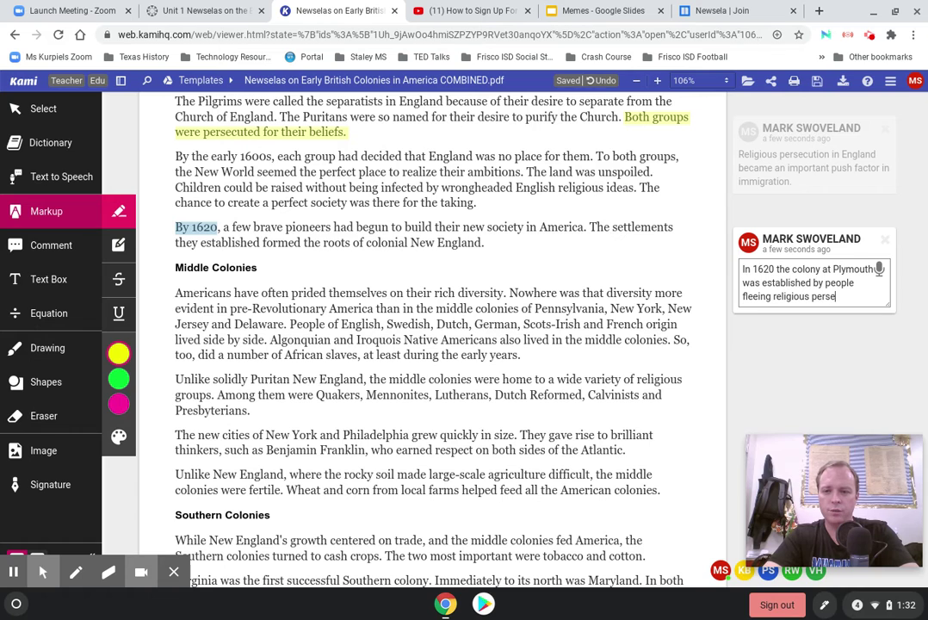
type("cution in England.")
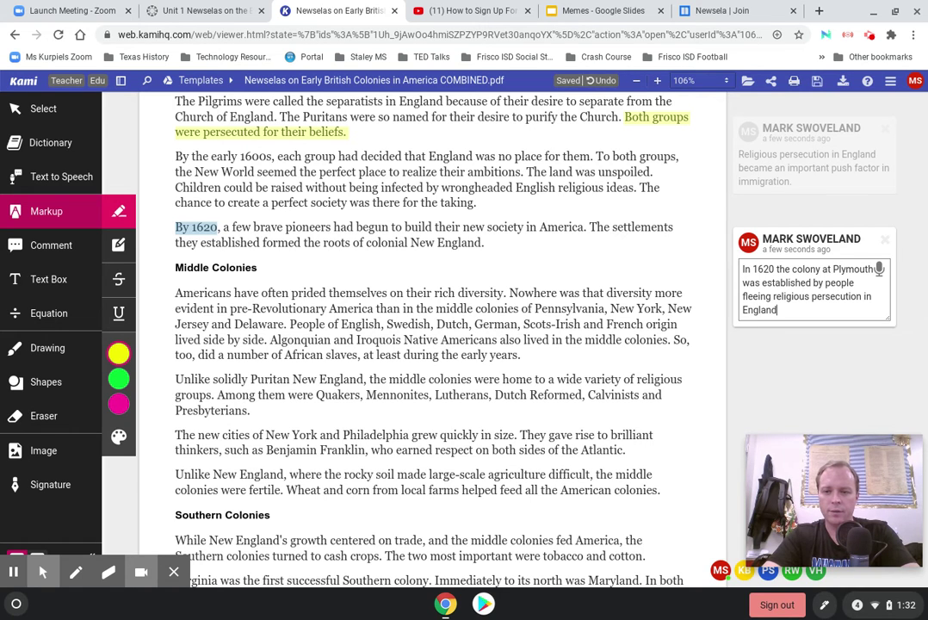
left_click(164, 280)
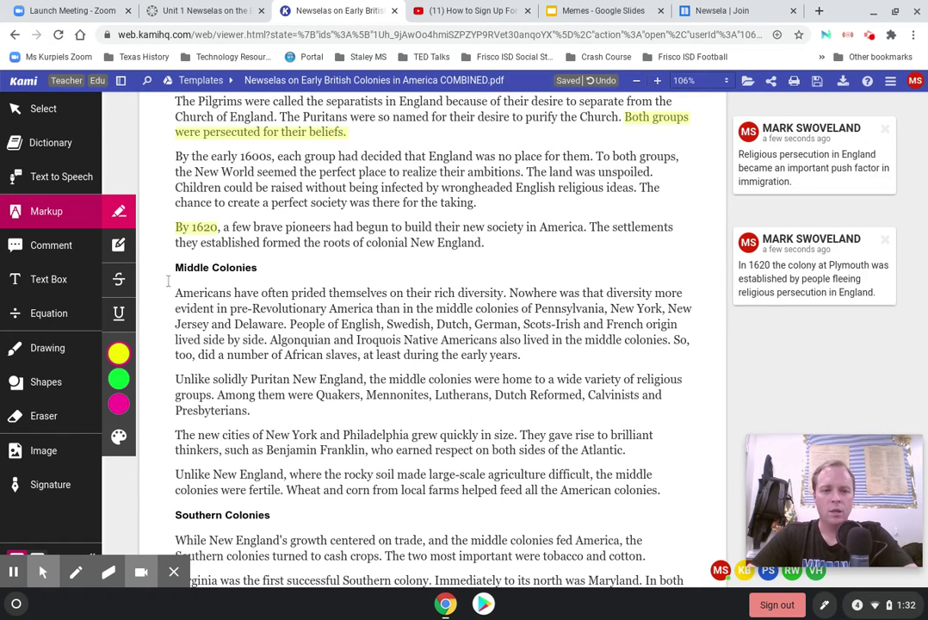
- Highlight in yellow from "Nowhere was that diversity" to "than in the middle colonies" in the first paragraph of the Middle Colonies section
scroll(226, 315, "down", 2)
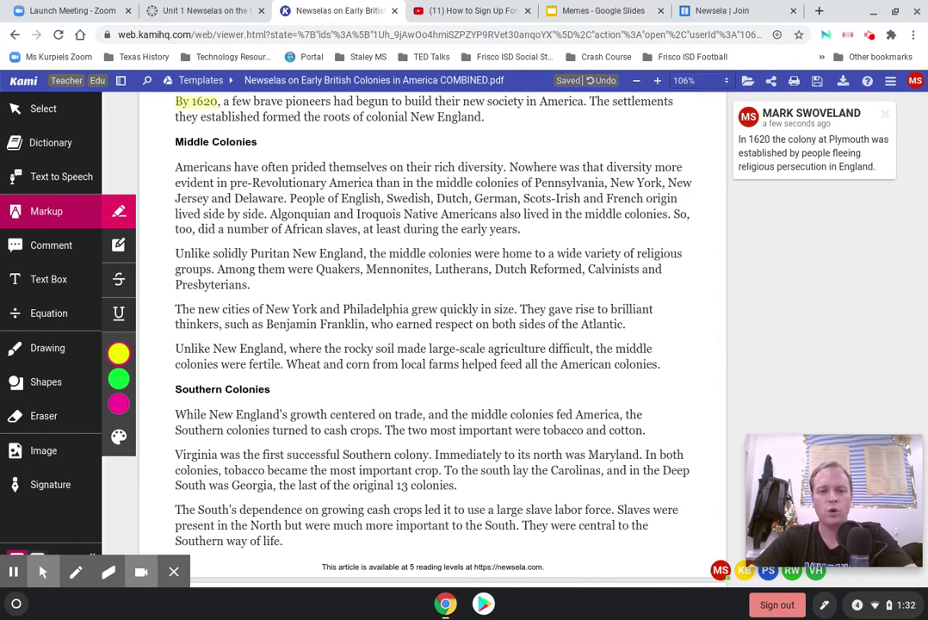
scroll(433, 327, "down", 1)
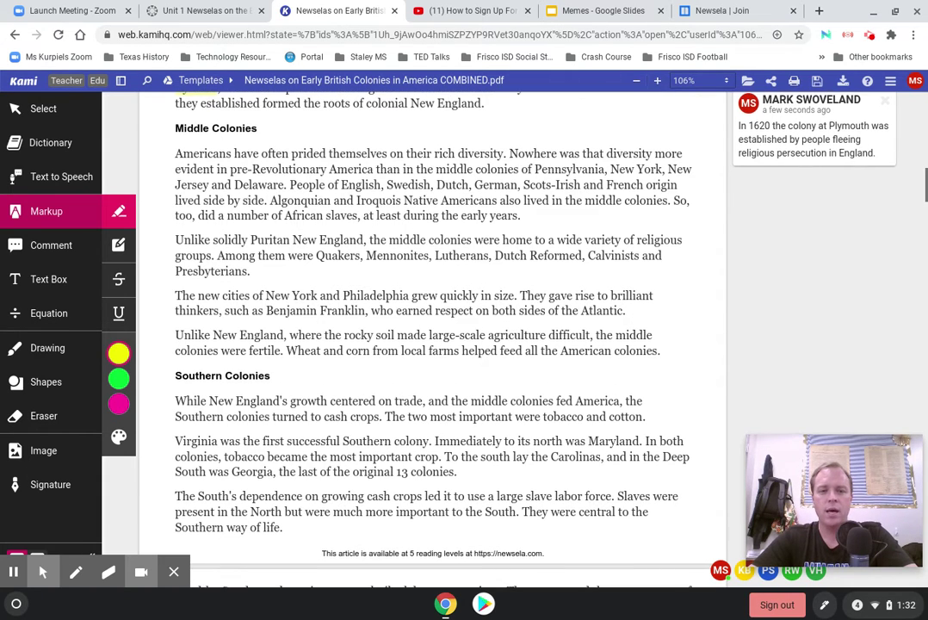
scroll(433, 327, "down", 1)
scroll(433, 327, "down", 1)
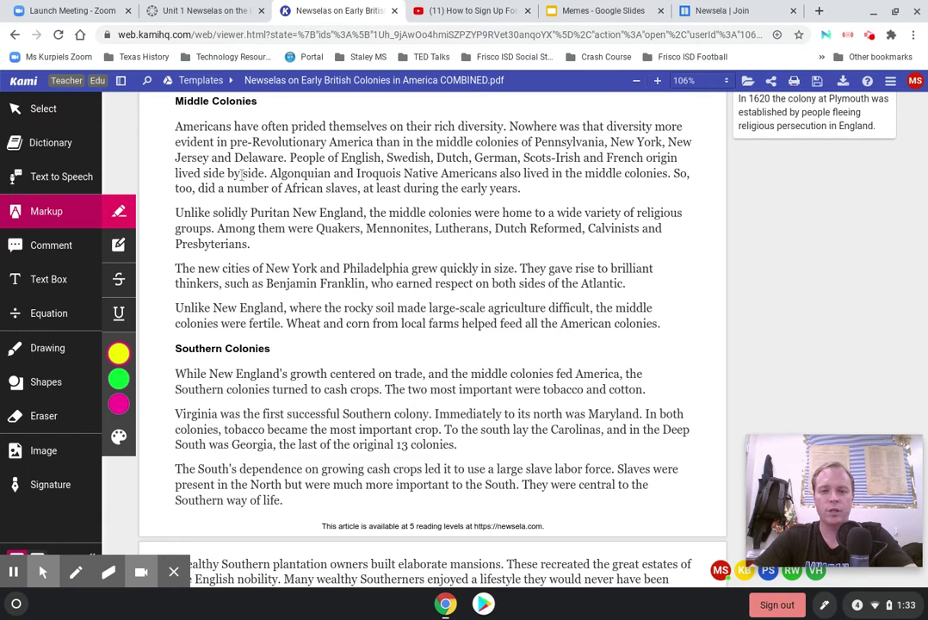
left_click(509, 132)
left_click_drag(510, 132, 534, 159)
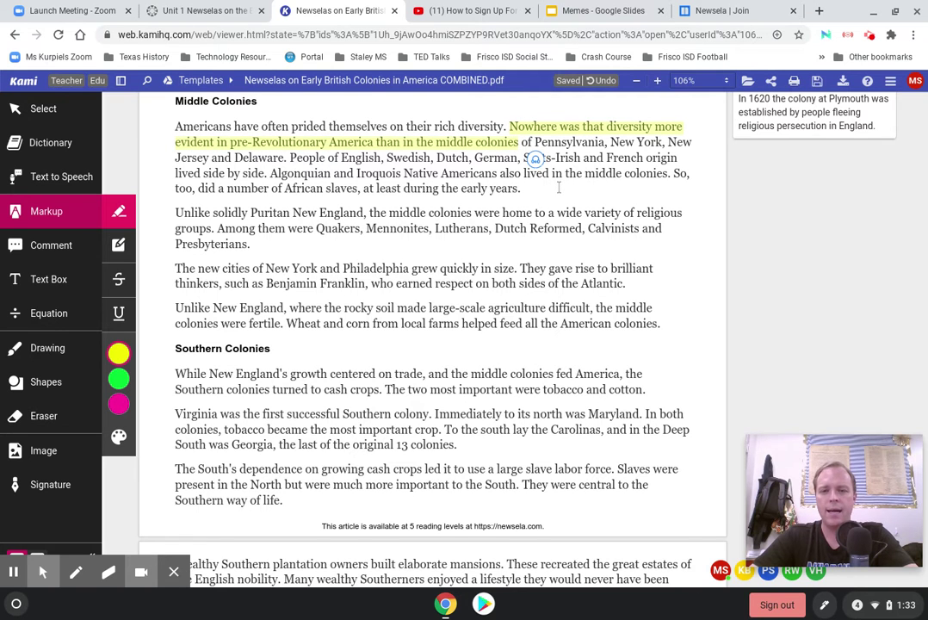
- Highlight in yellow the sentence "The new cities of New York and Philadelphia grew quickly in size." and delete that highlight
scroll(558, 188, "down", 1)
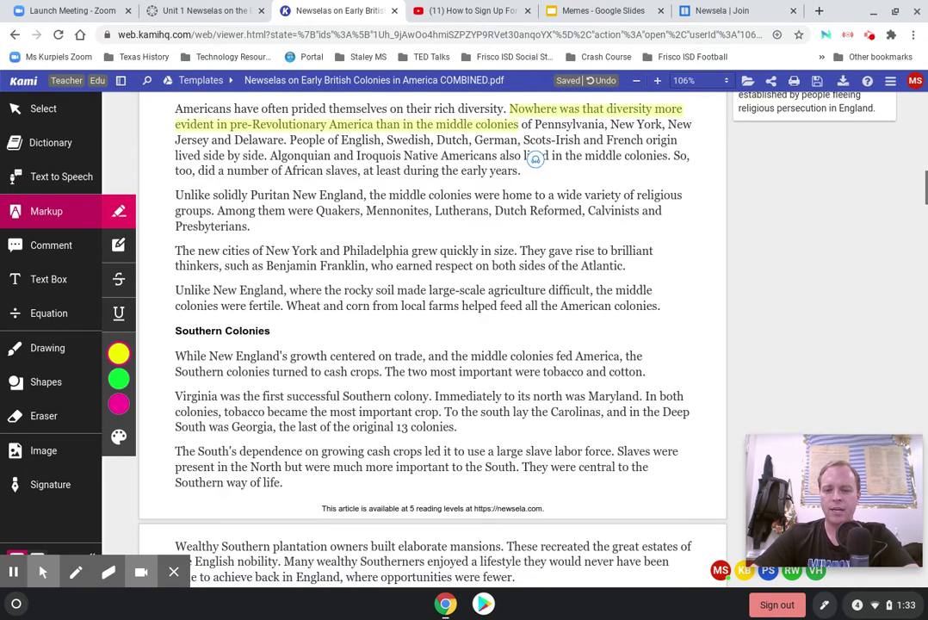
scroll(534, 159, "down", 2)
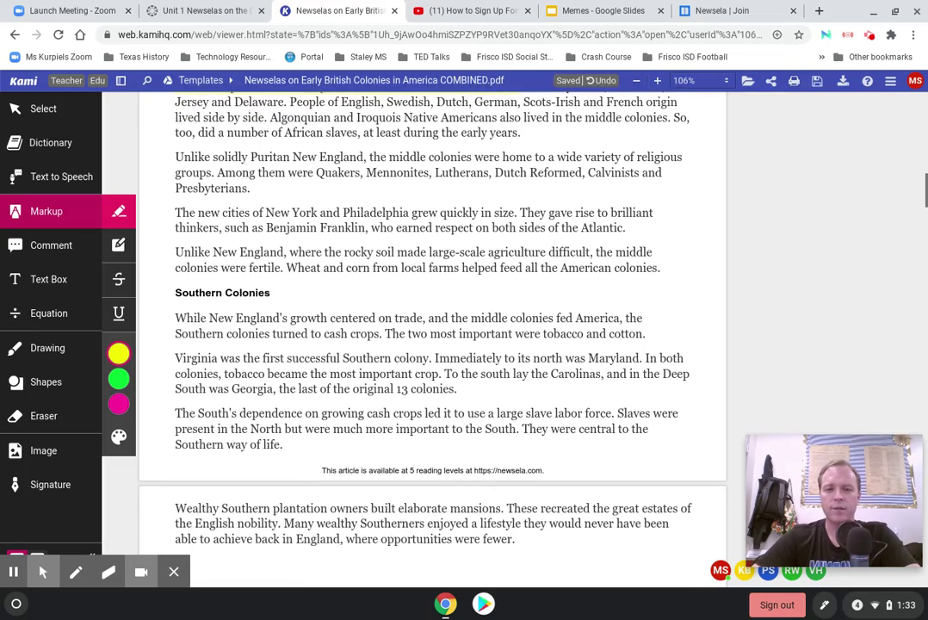
scroll(535, 160, "up", 1)
scroll(540, 162, "down", 2)
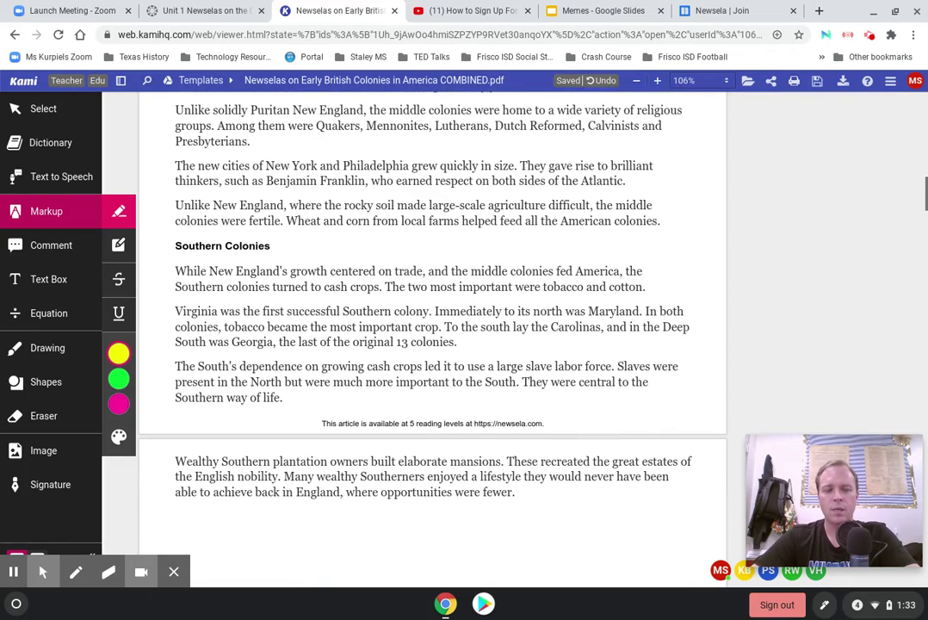
scroll(541, 162, "up", 2)
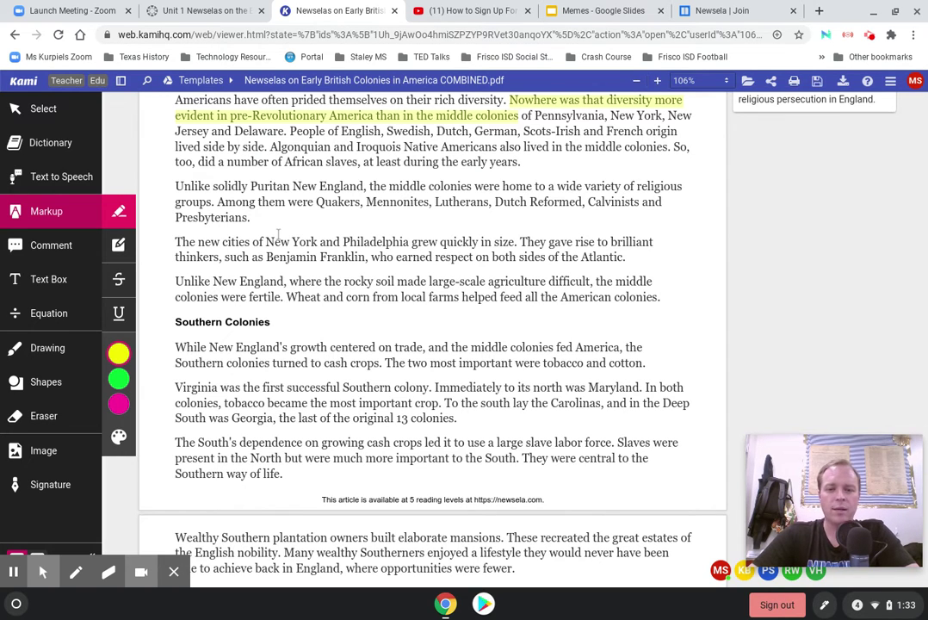
left_click_drag(176, 242, 517, 241)
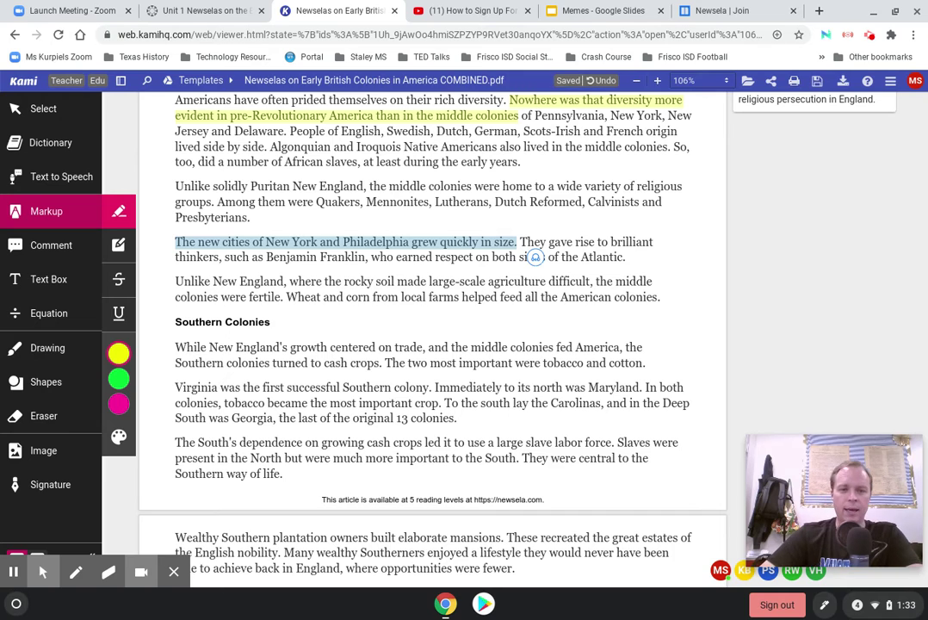
left_click(500, 276)
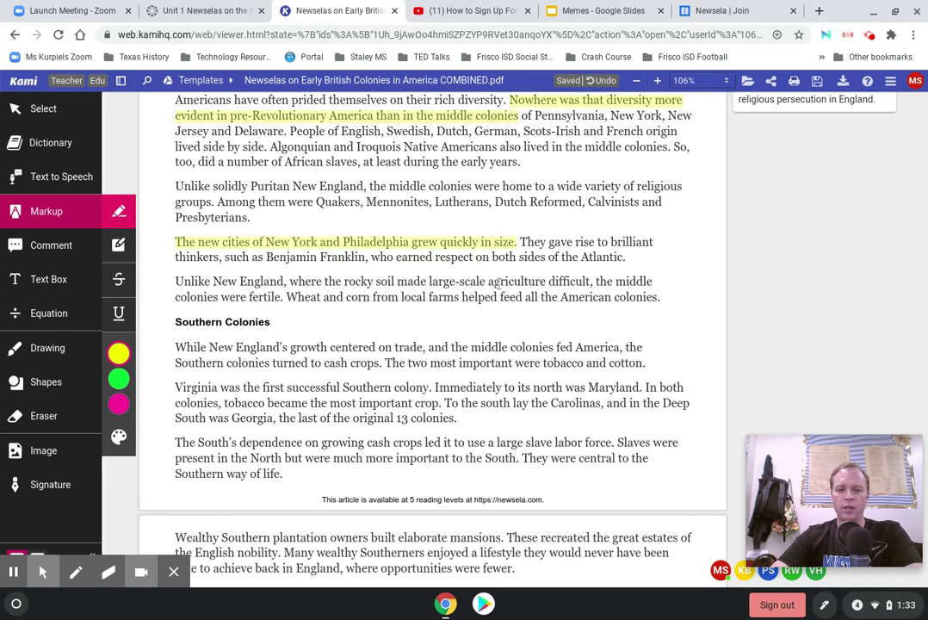
left_click(495, 242)
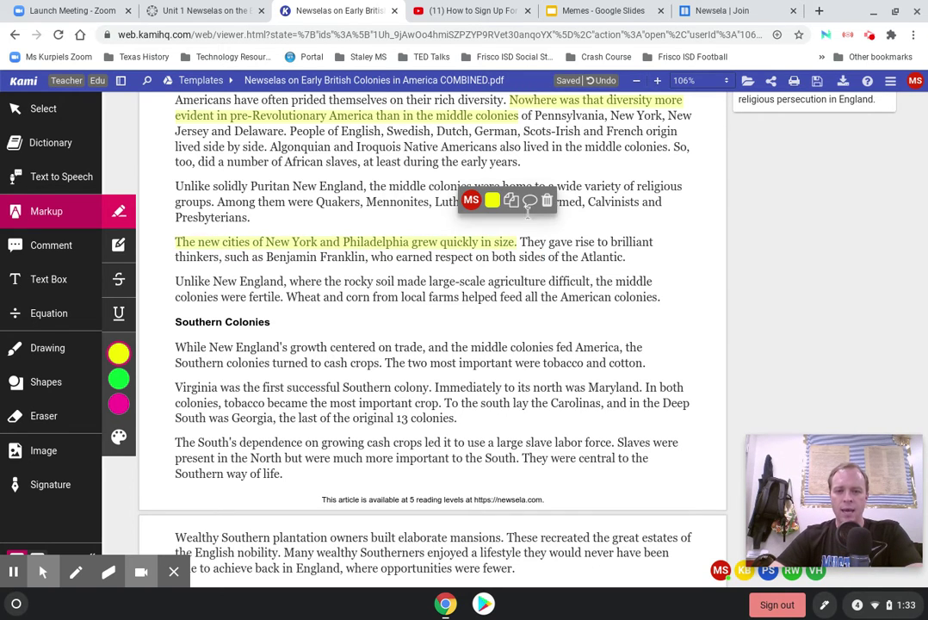
left_click(547, 199)
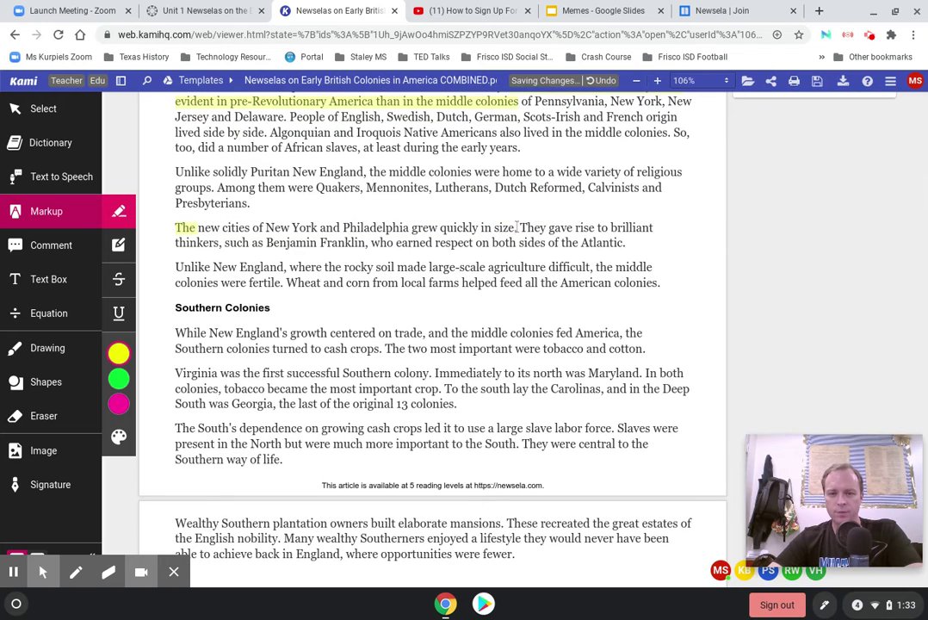
- Highlight in yellow "The new cities of New York and Philadelphia grew quickly in size." and comment: "Political upheaval began in the new American cities."
left_click_drag(517, 226, 174, 227)
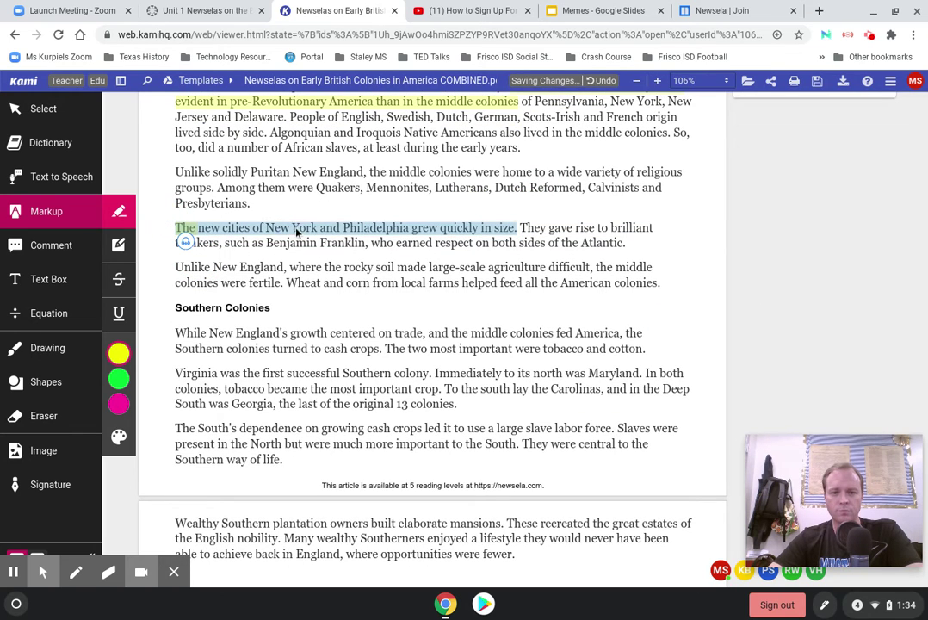
left_click(323, 228)
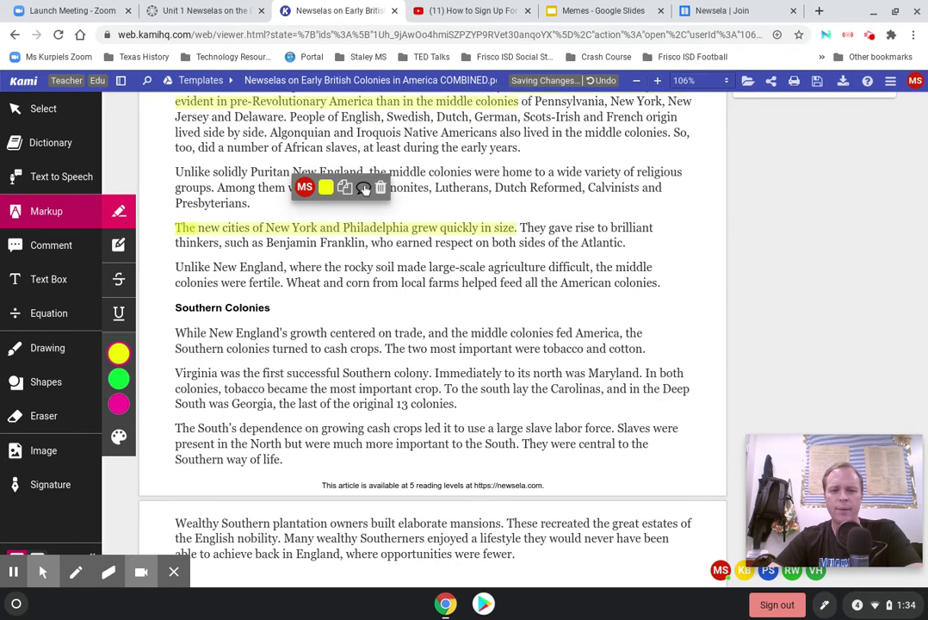
left_click(363, 188)
type("Pol")
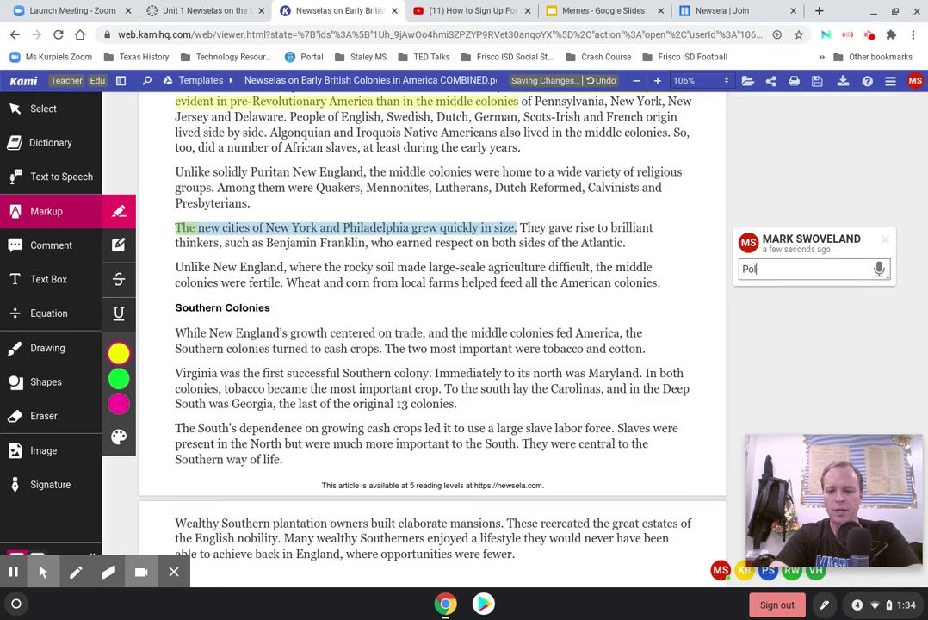
type("itical upheaval began in ")
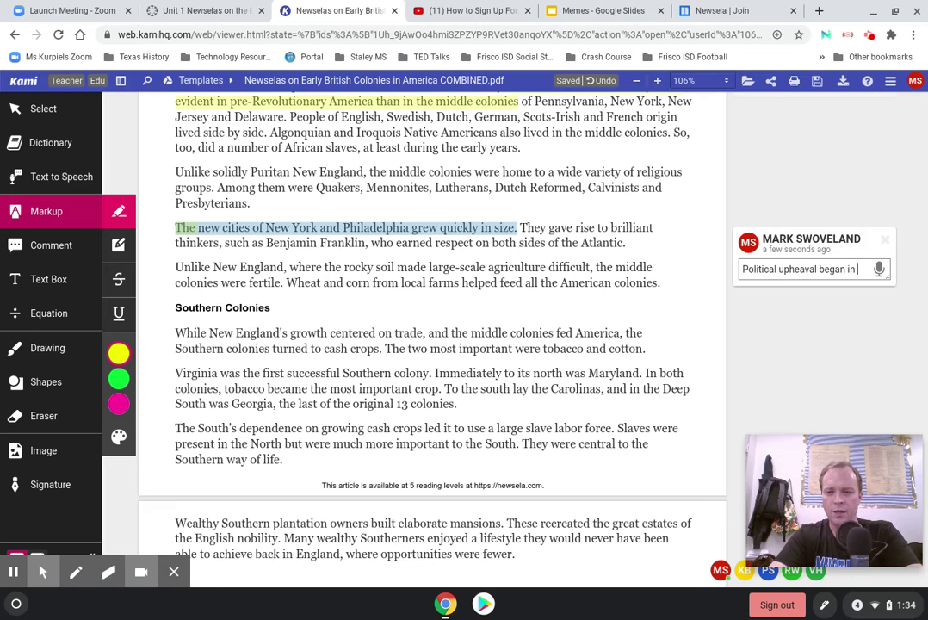
type("the new American cities.")
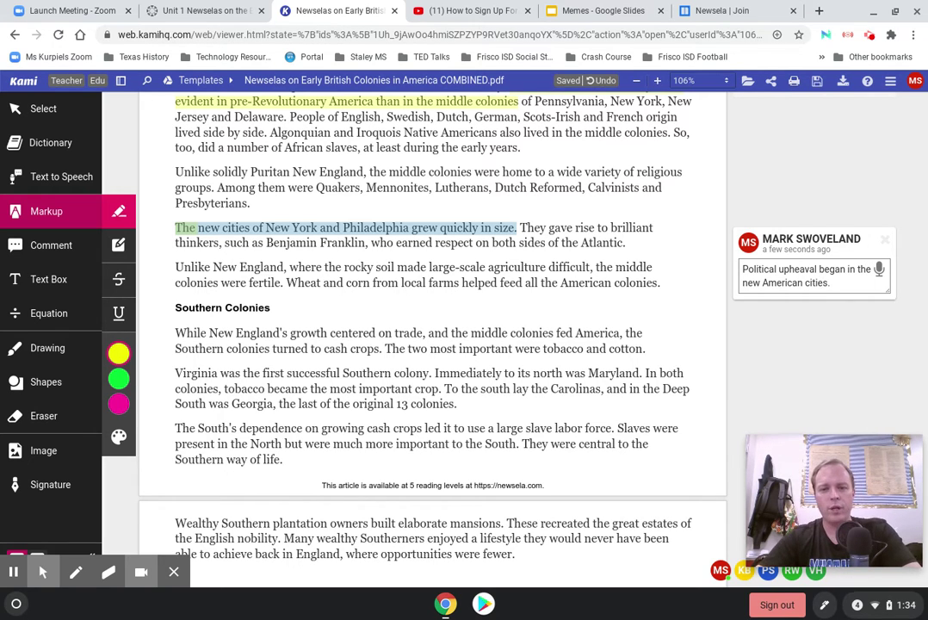
left_click(246, 241)
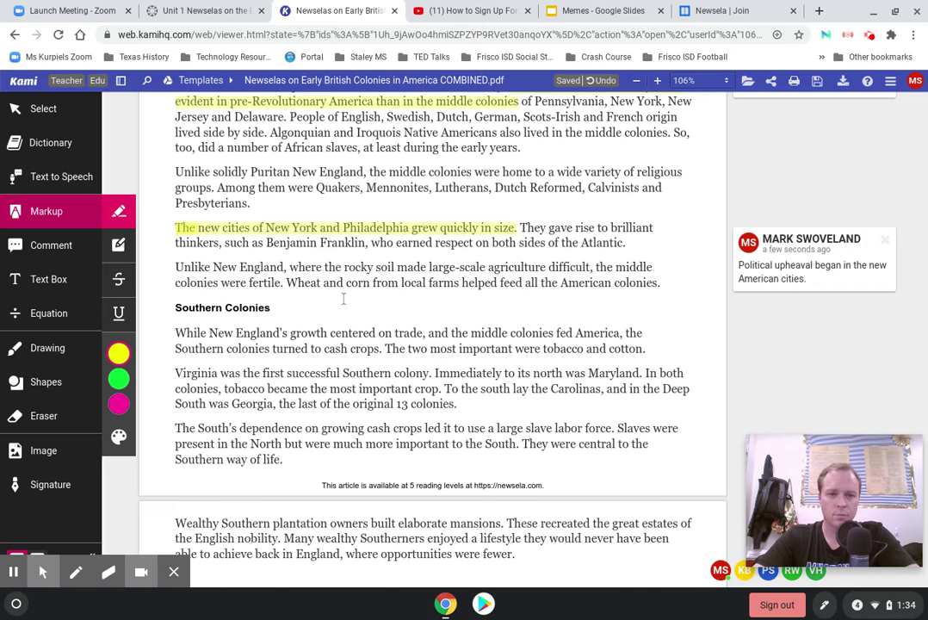
- Highlight in yellow from "the middle colonies were fertile" to "feed all the American colonies" in the last Middle Colonies paragraph
scroll(343, 299, "up", 2)
scroll(343, 299, "down", 3)
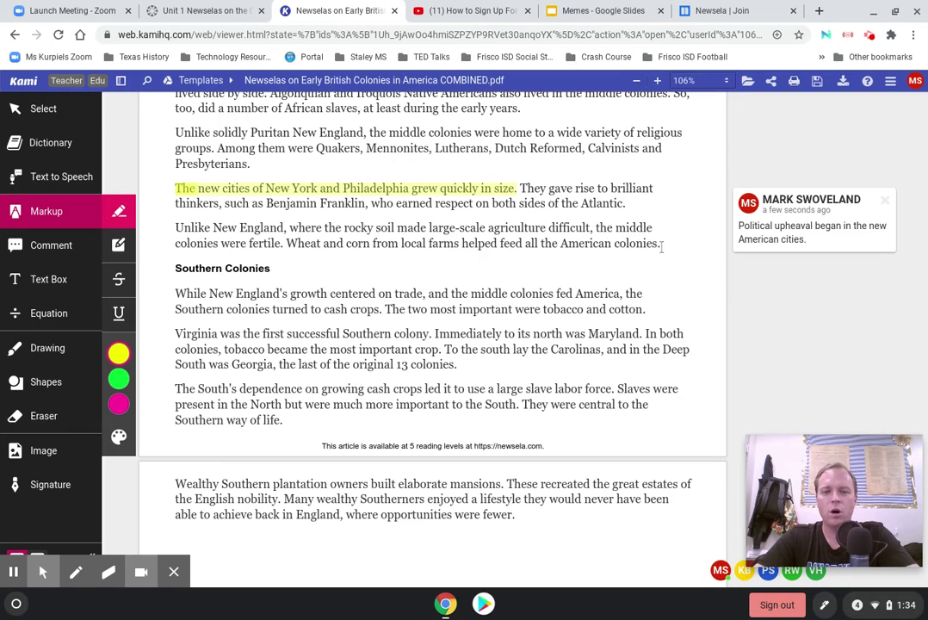
left_click_drag(661, 248, 594, 229)
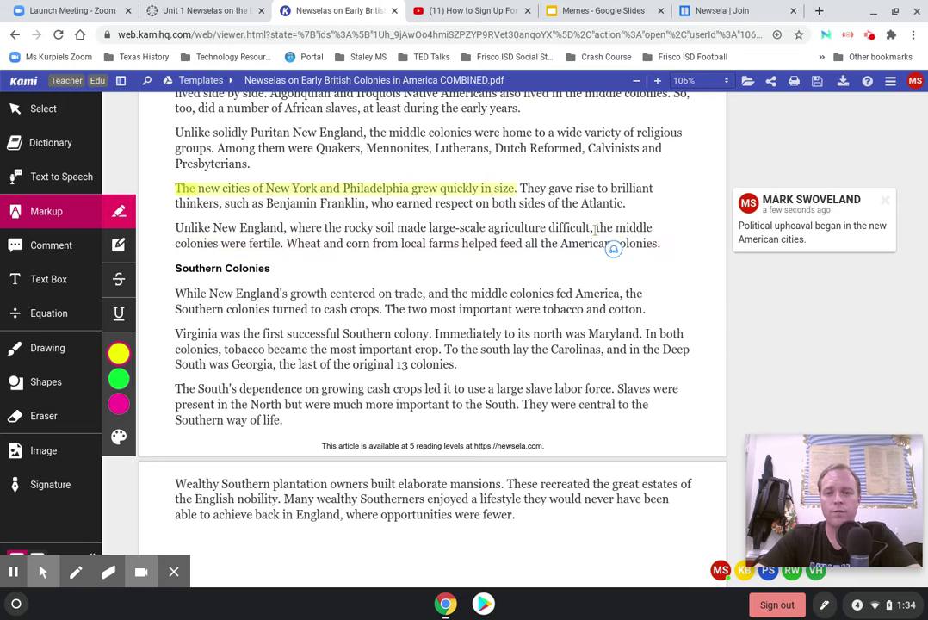
- Comment on the "middle colonies were fertile" highlight: "The middle colonies produced enough food to feed not only themselves but also the other American colonies."
left_click(652, 246)
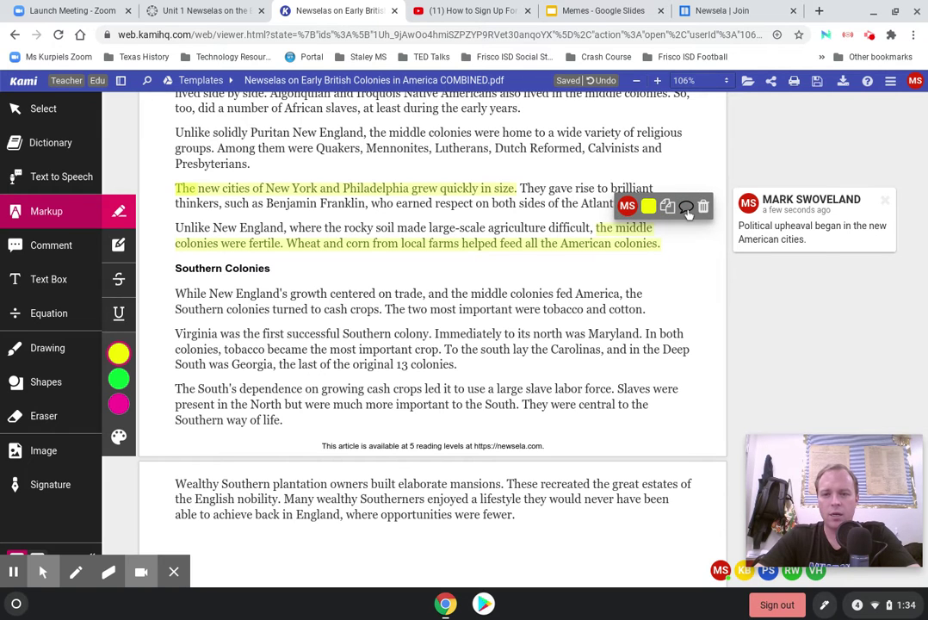
left_click(686, 208)
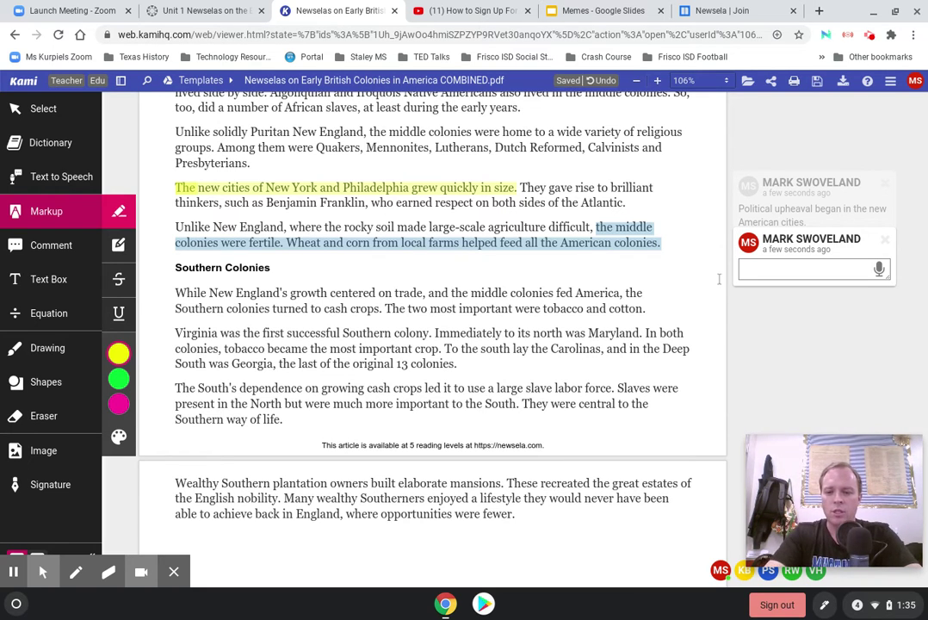
type("The Middle")
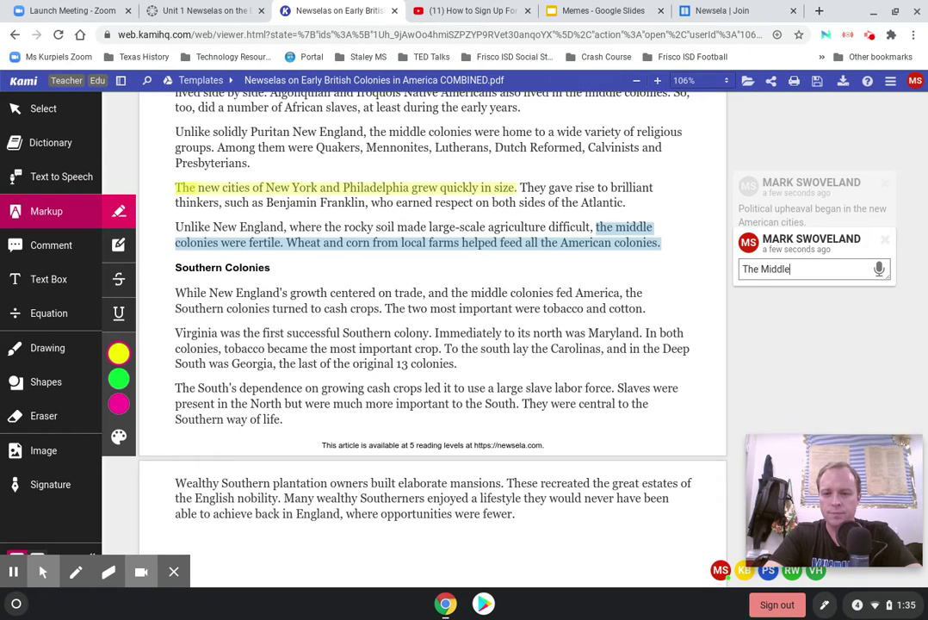
key("BackSpace")
key("BackSpace")
key("BackSpace")
key("BackSpace")
key("BackSpace")
key("BackSpace")
type("middle co")
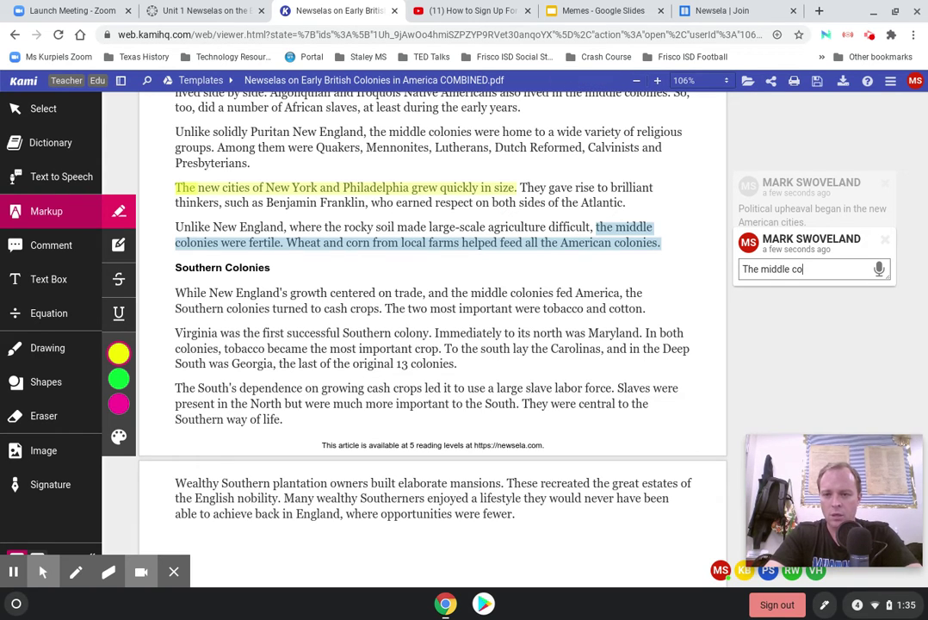
type("lonies produced")
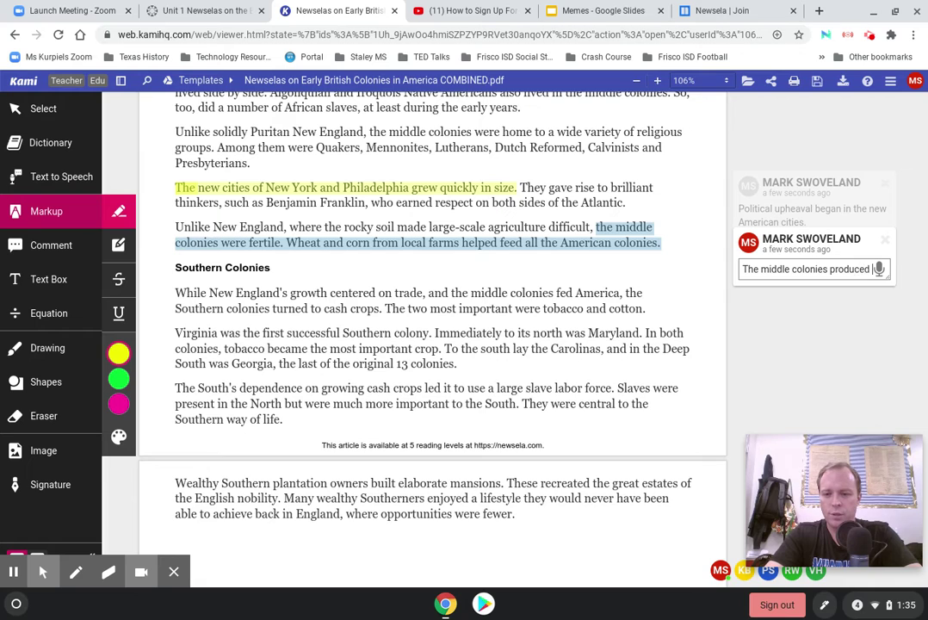
type(" enough food to fe")
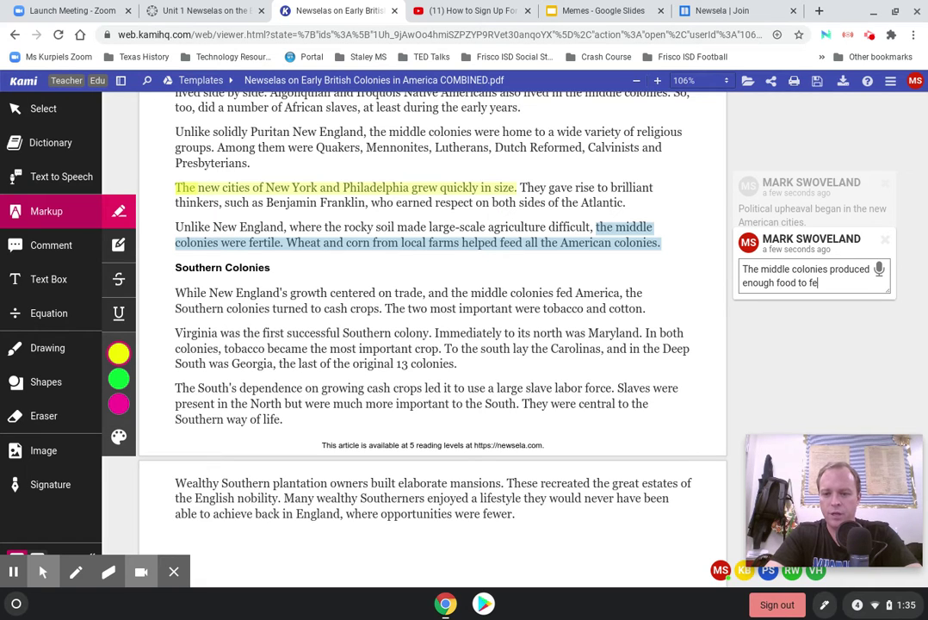
type("ed not onlyy")
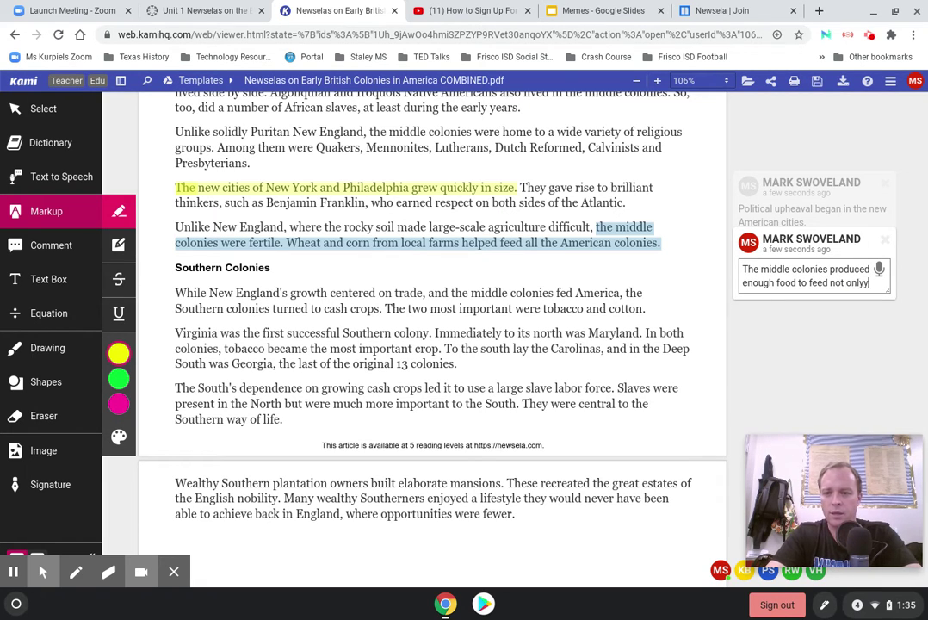
key("BackSpace")
type("themselves bu")
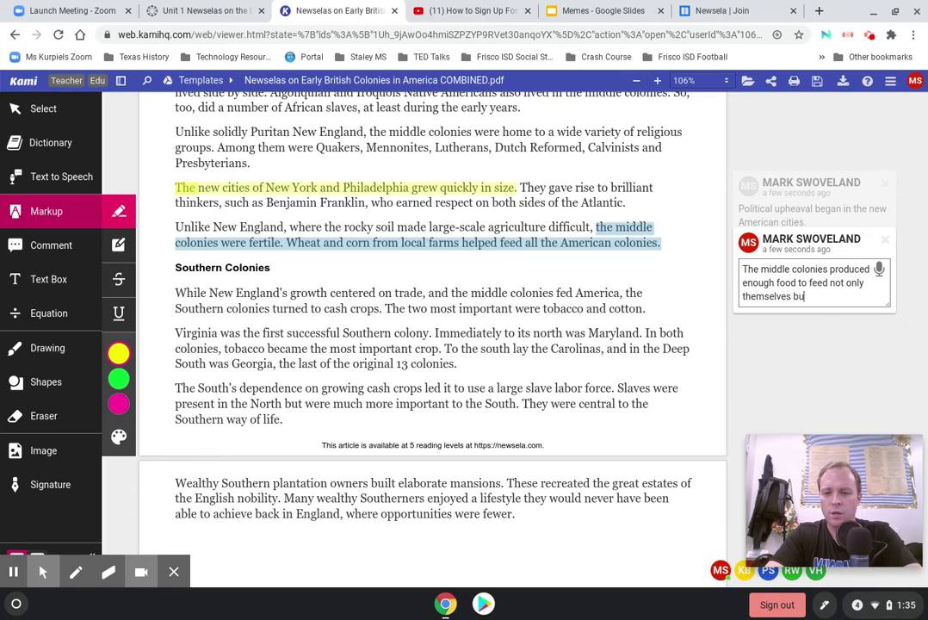
type("t also the other ")
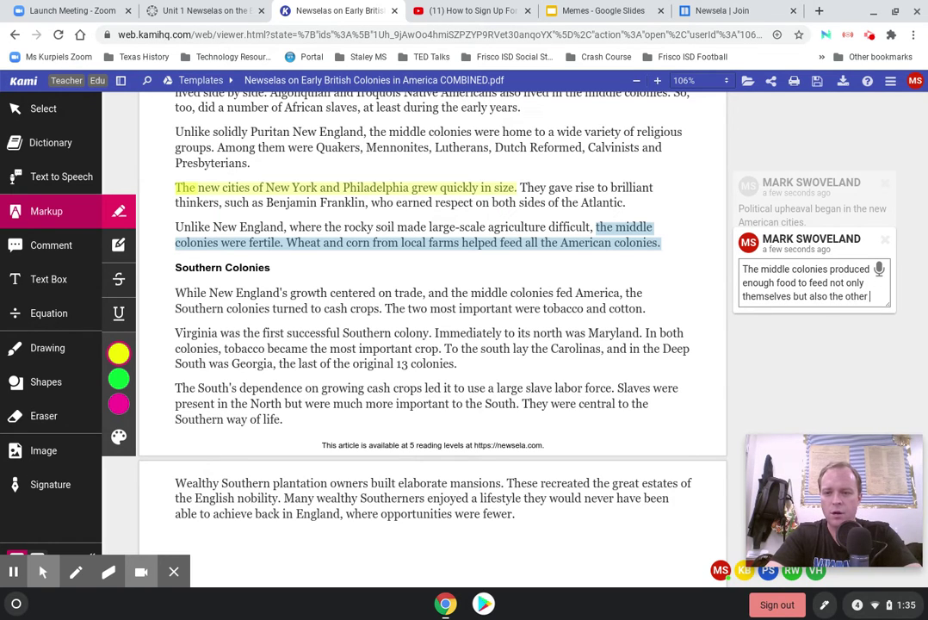
type("American colo")
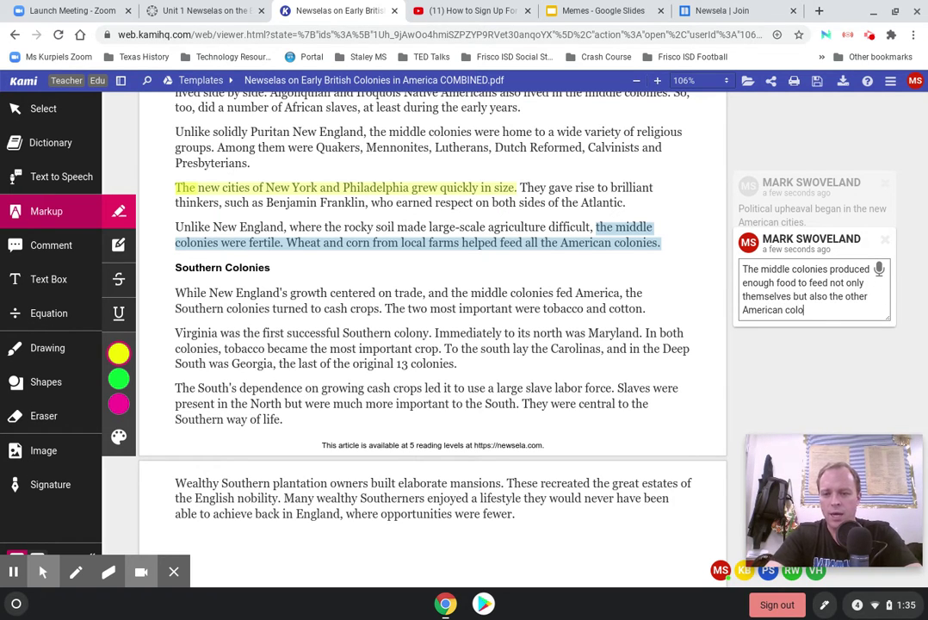
type("nies.")
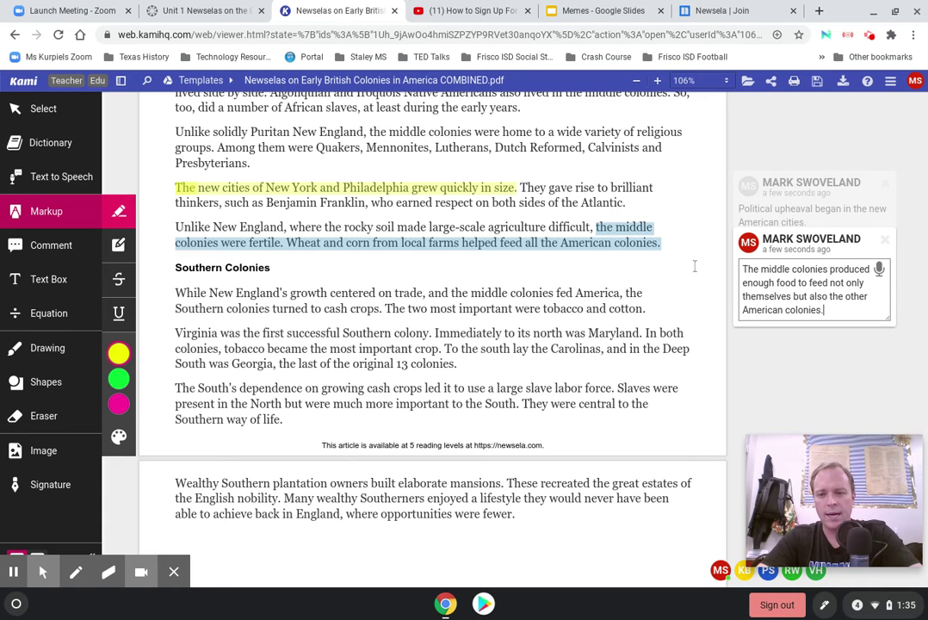
left_click(688, 266)
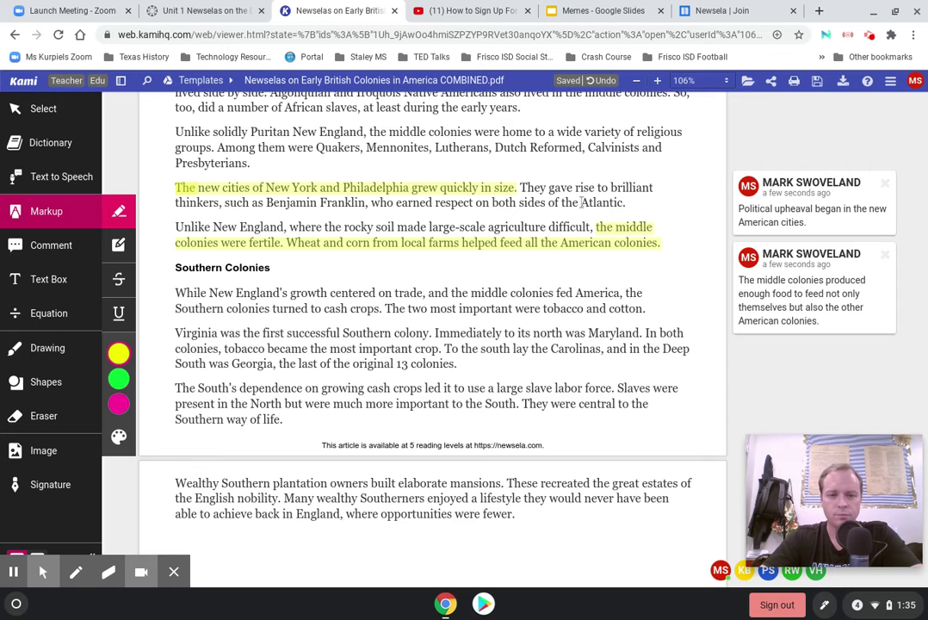
- Highlight in yellow the whole first paragraph of the Southern Colonies section, from "While New England's growth" to "tobacco and cotton."
scroll(328, 225, "down", 1)
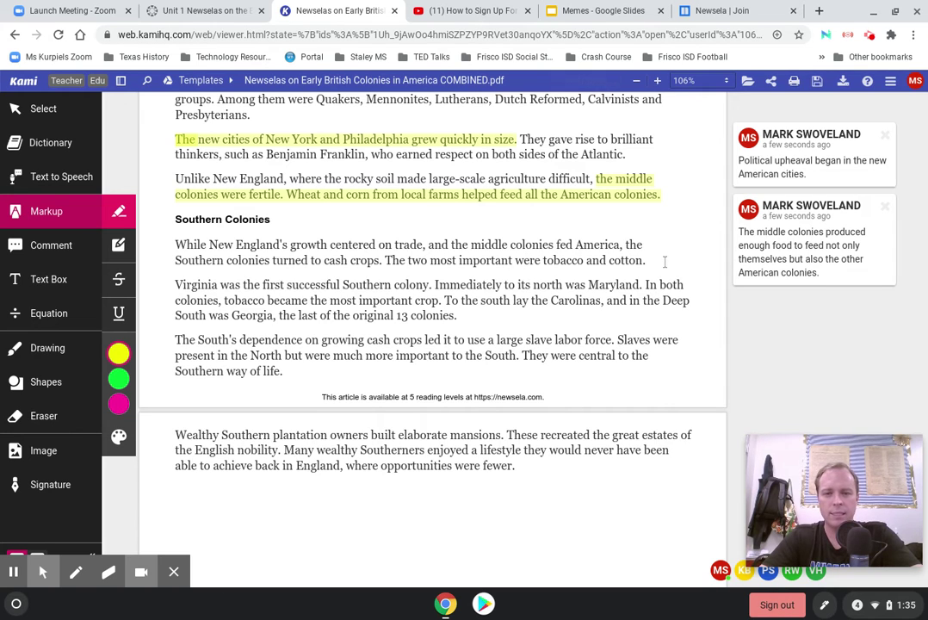
left_click_drag(665, 262, 174, 245)
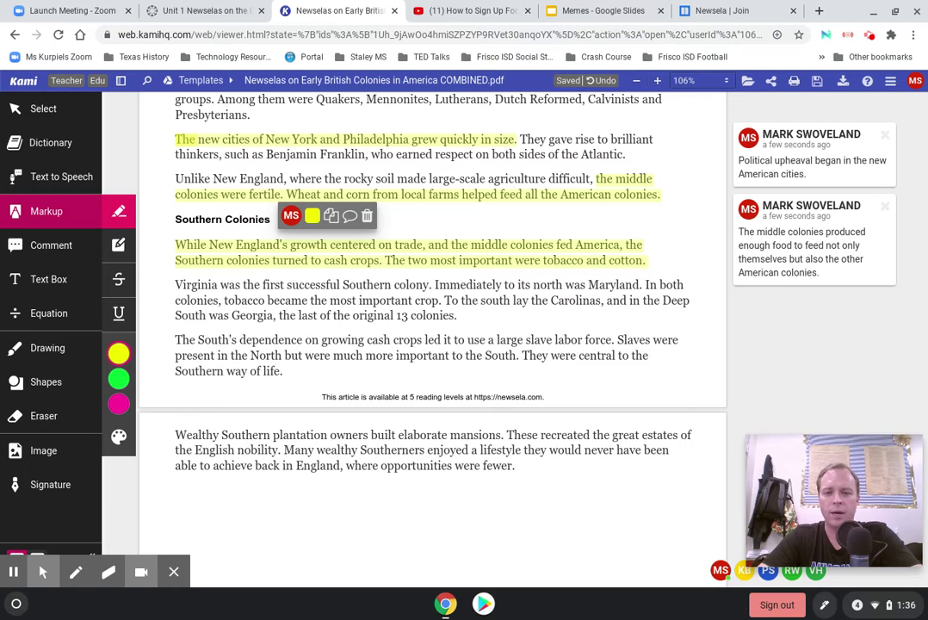
- Comment on the first Southern Colonies highlight: "New England's economy focused on trade. The middle colonies' economy focused on producing food."
left_click(349, 217)
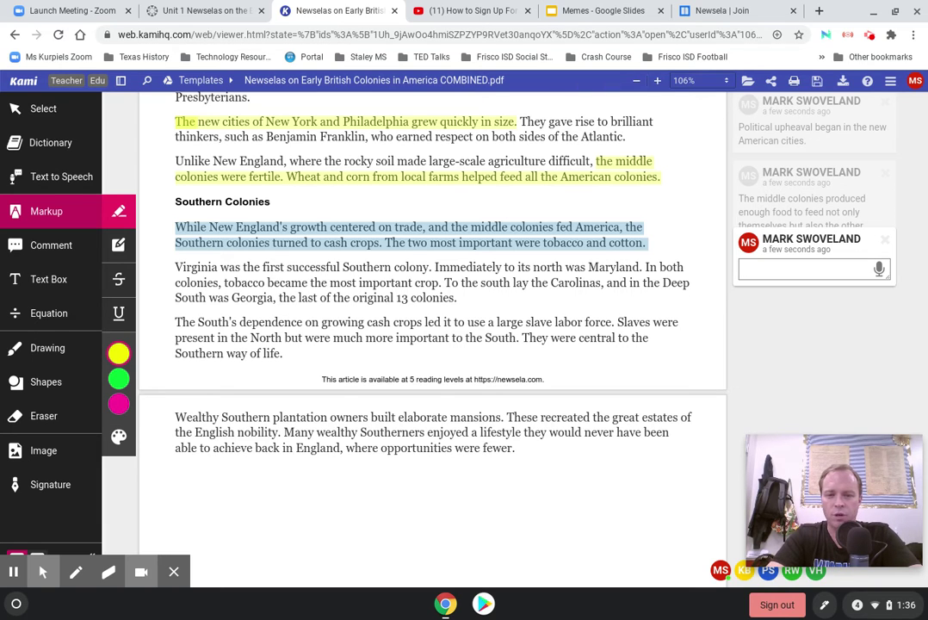
type("New England")
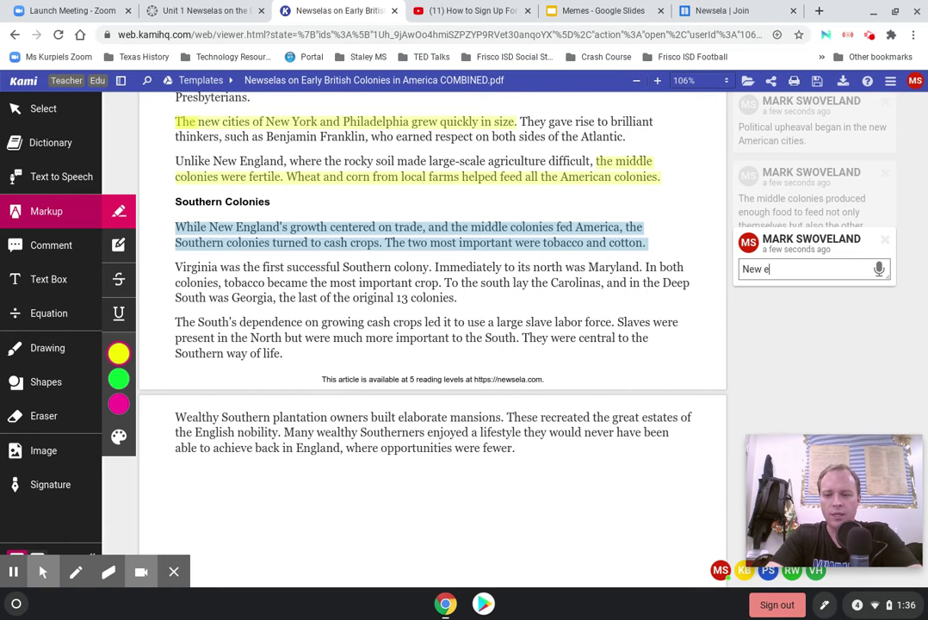
type("'s economy ")
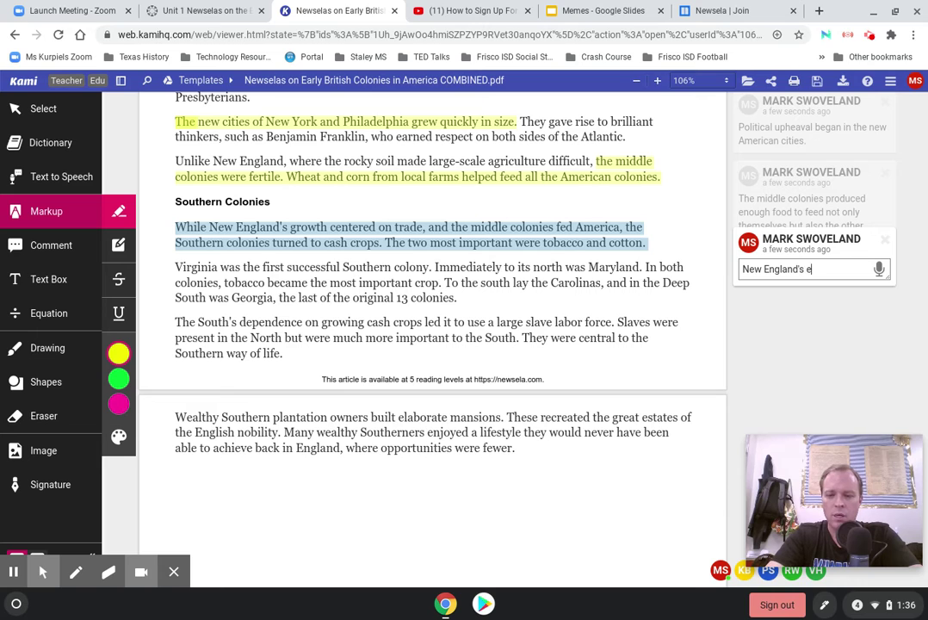
type("focused on")
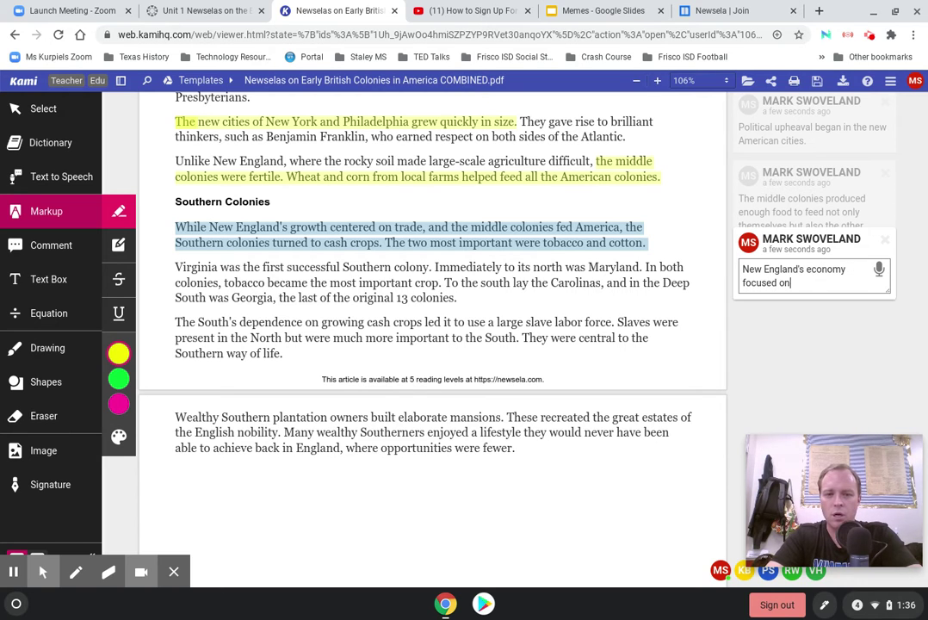
type(" trade.  The m")
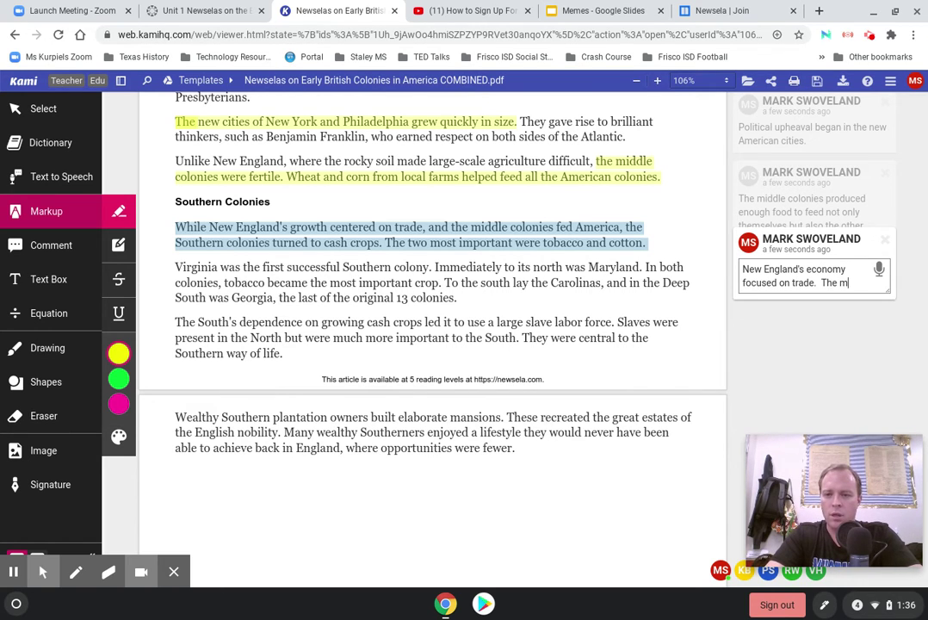
type("iddle colonies ec")
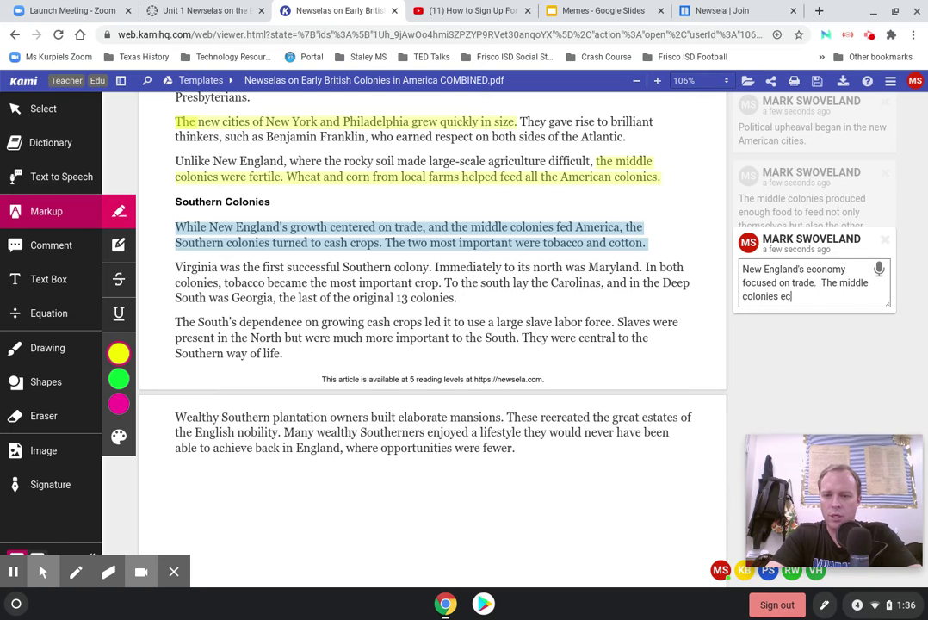
key("BackSpace")
key("BackSpace")
type("' econo")
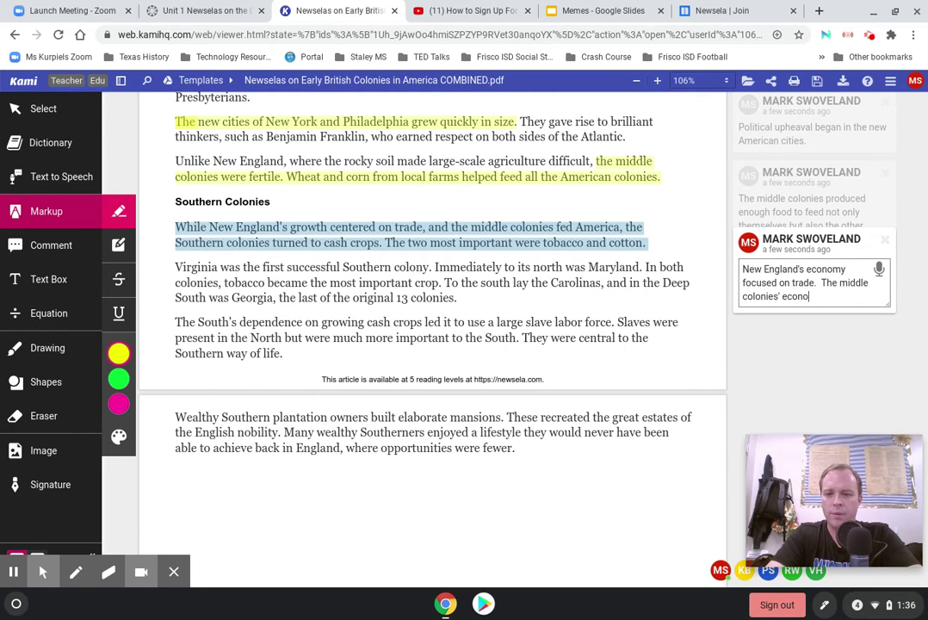
type("my focused on ")
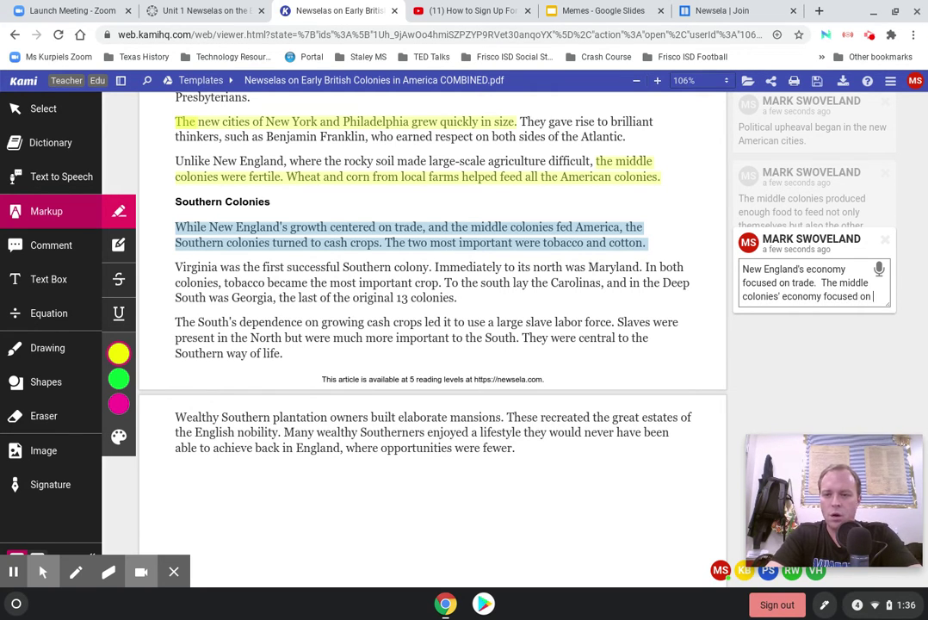
type("producing f")
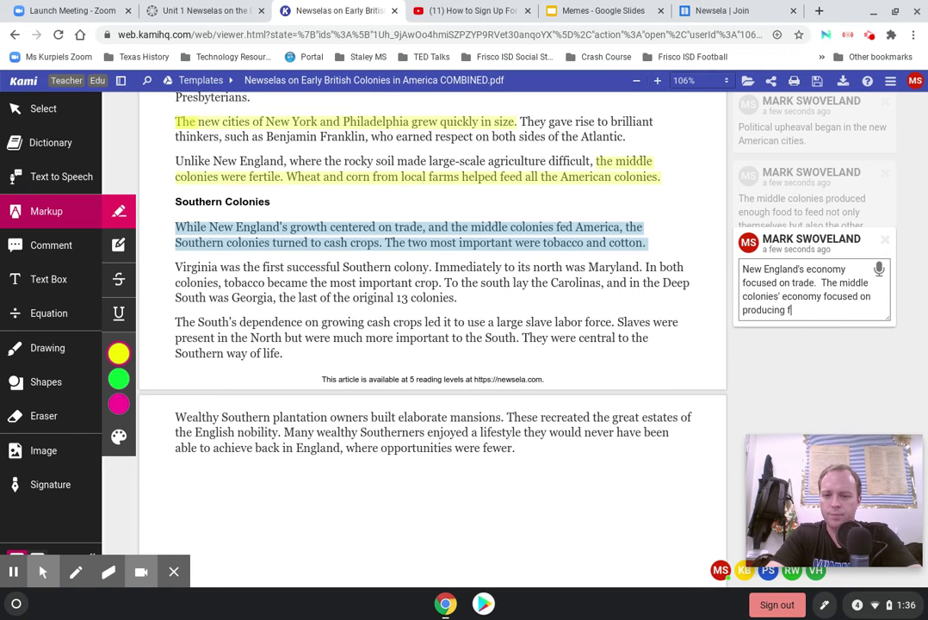
type("ood.  The ")
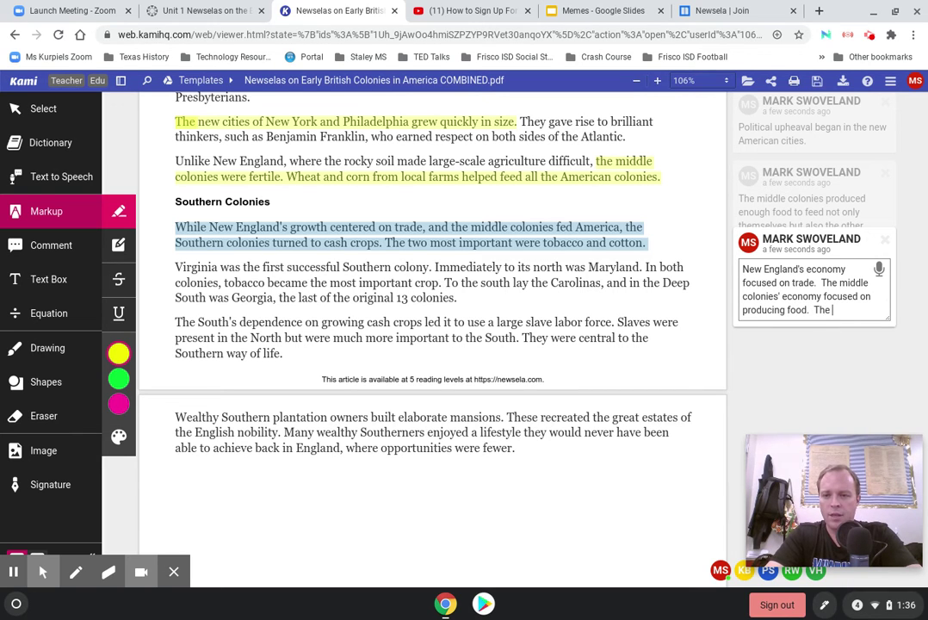
- Finish that comment with the sentence "The southern colonies focused on producing cash crops like tobacco."
type("southern ")
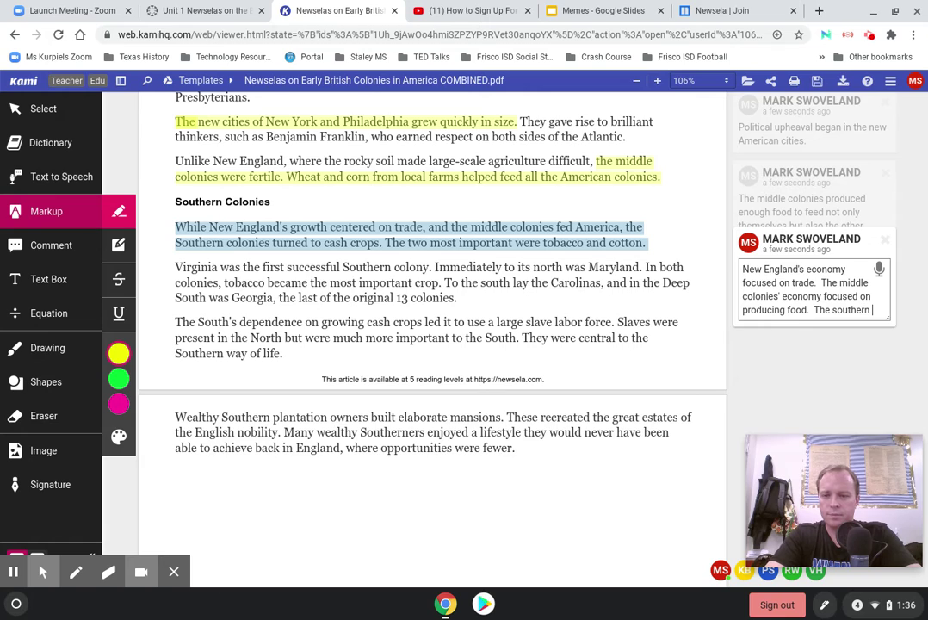
type("colonies foc")
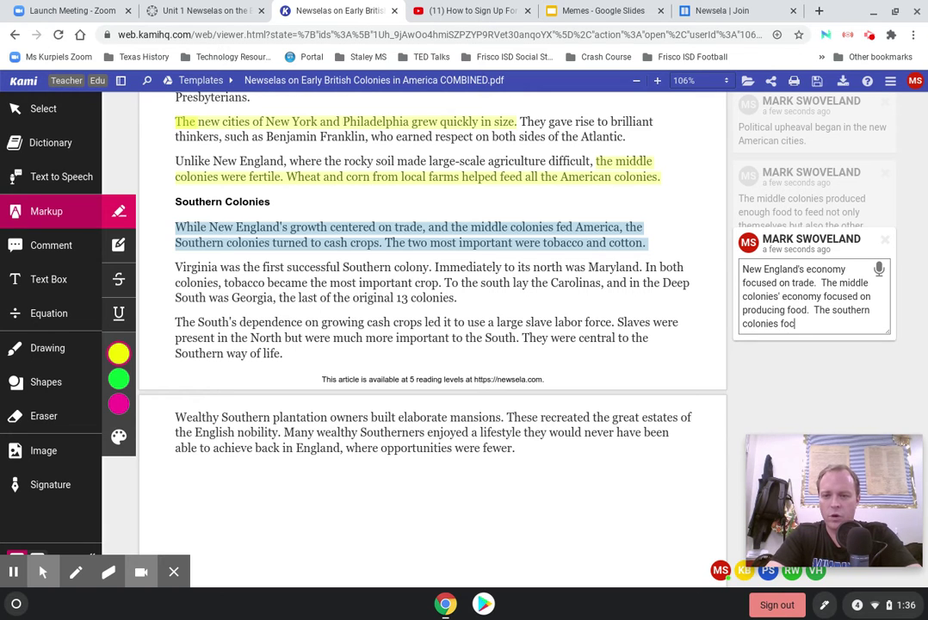
type("used on producing cash")
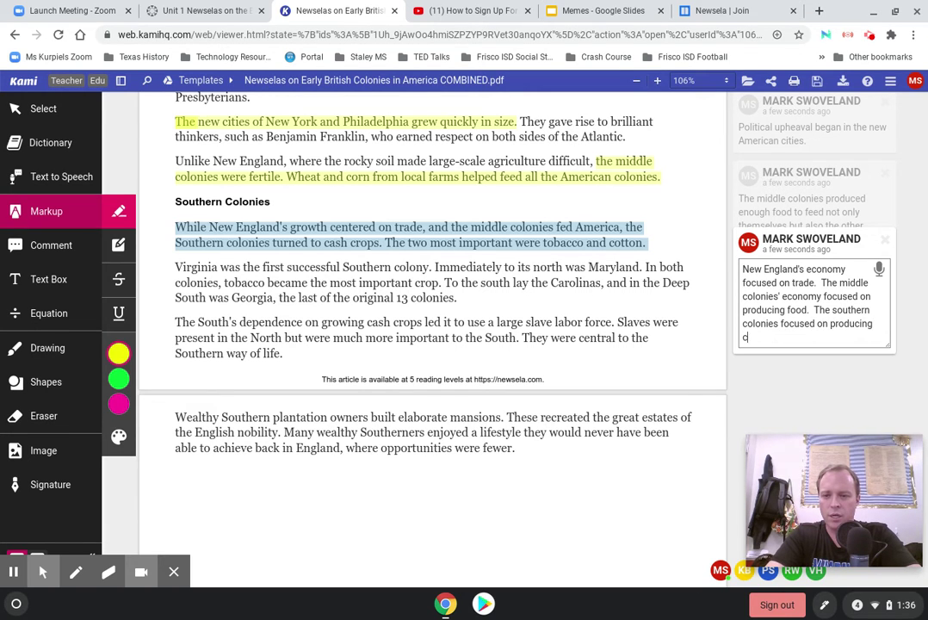
type(" crops like")
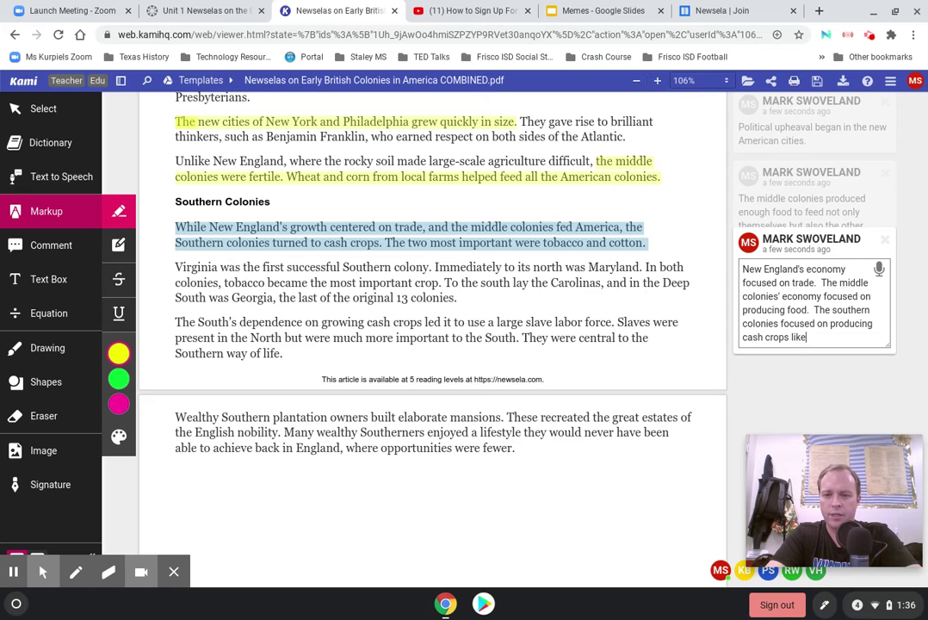
type(" tobacco.")
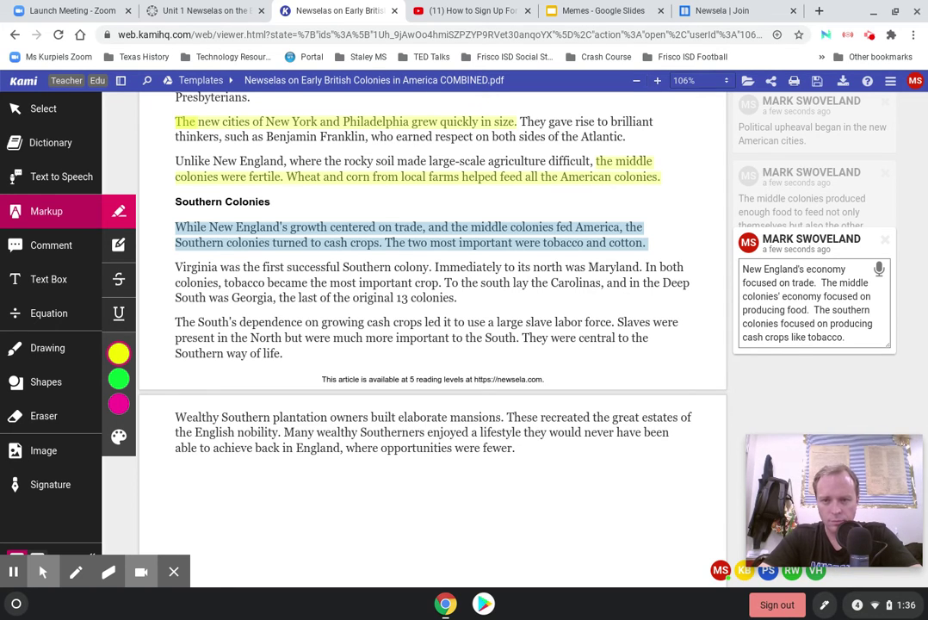
left_click(393, 248)
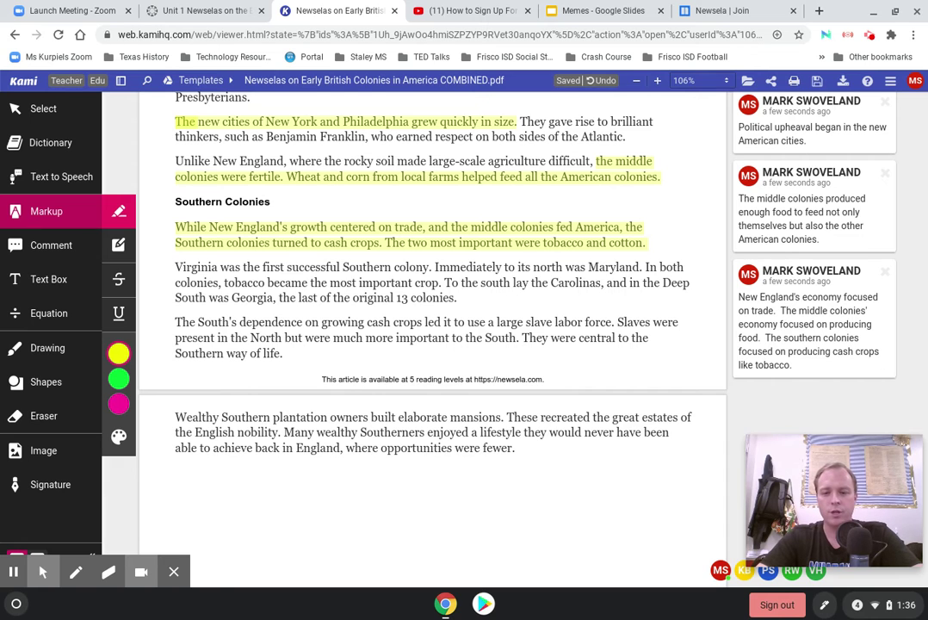
- Highlight in yellow the whole Southern Colonies paragraph from "The South's dependence" to "Southern way of life."
scroll(432, 258, "down", 1)
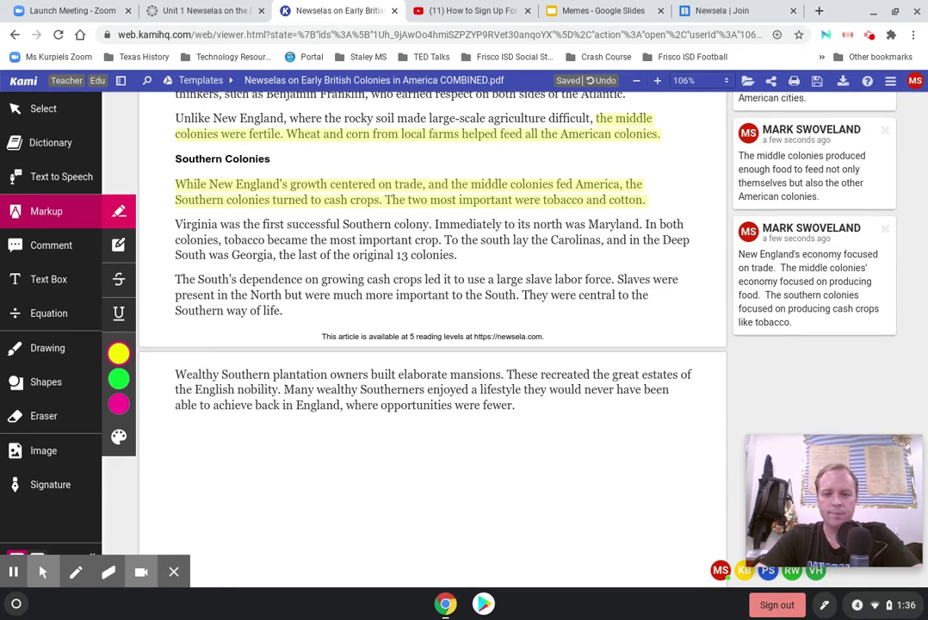
scroll(432, 258, "down", 1)
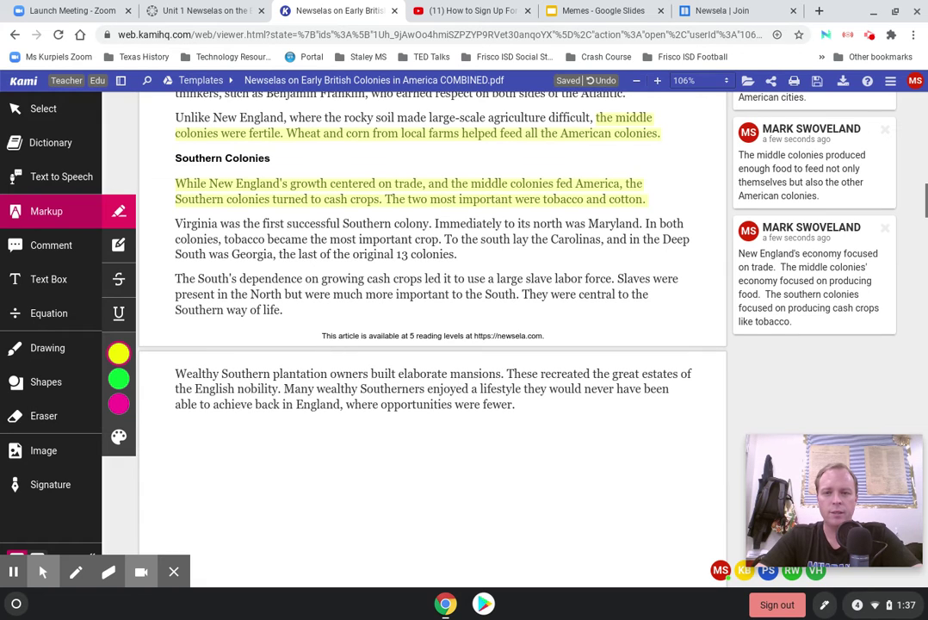
scroll(432, 258, "down", 1)
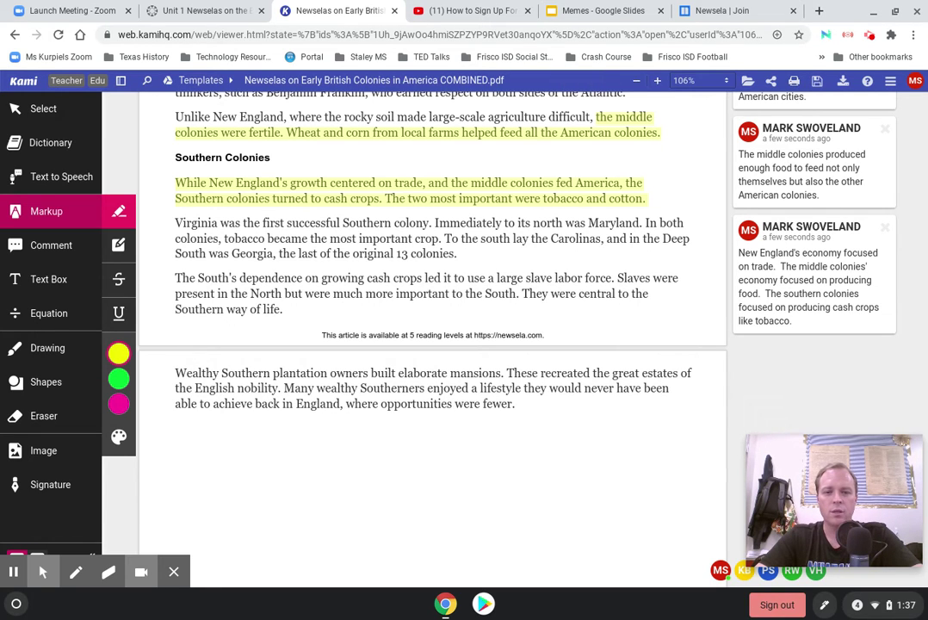
scroll(432, 258, "down", 1)
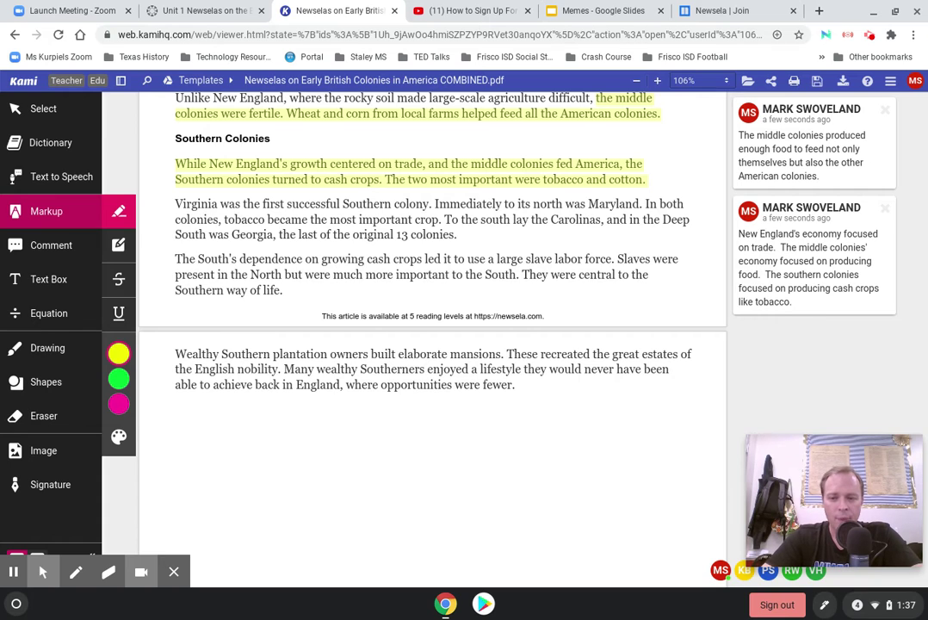
left_click_drag(283, 291, 169, 258)
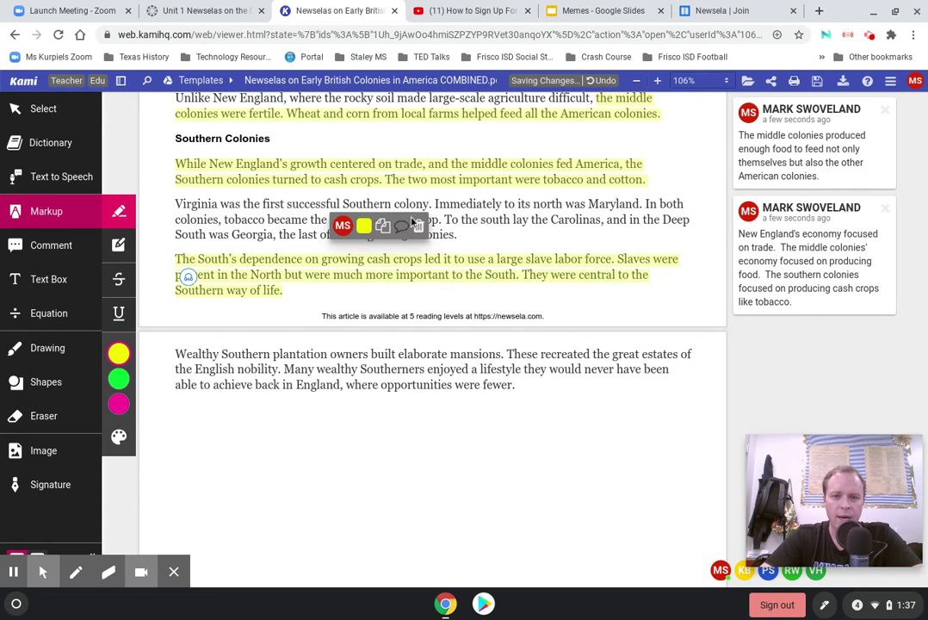
- Comment on the slave labor highlight: "Cash crops like tobacco and cotton require a lot of labor. This led to the importation of African slaves starting in 1619."
left_click(402, 226)
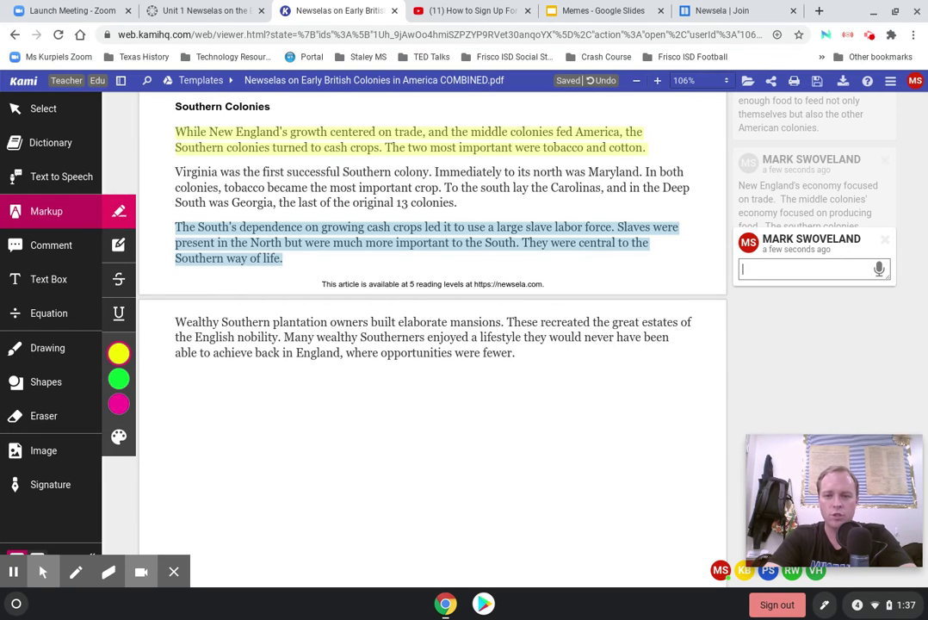
type("Cra")
key("BackSpace")
key("BackSpace")
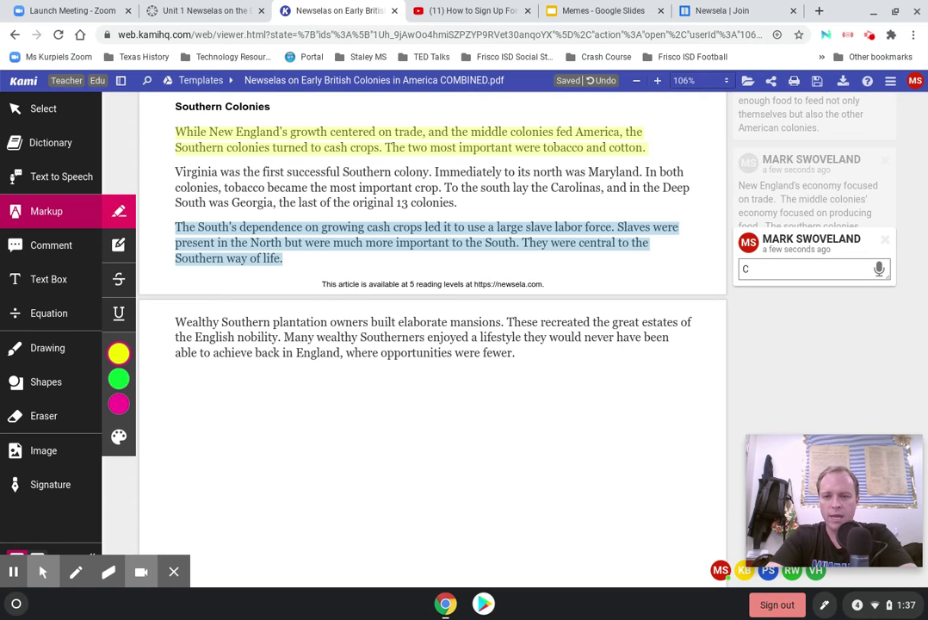
type("ash ")
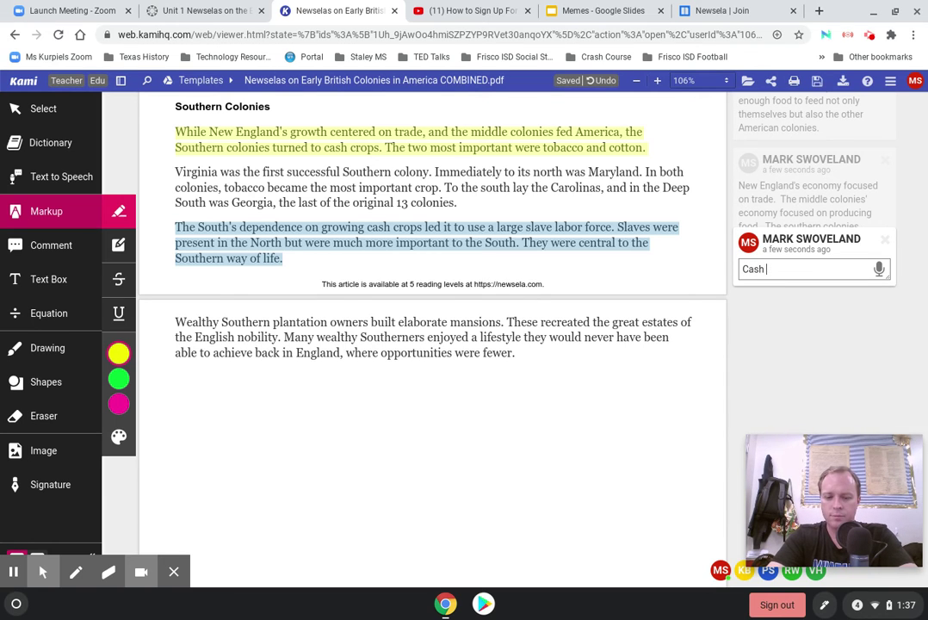
type("crops like to")
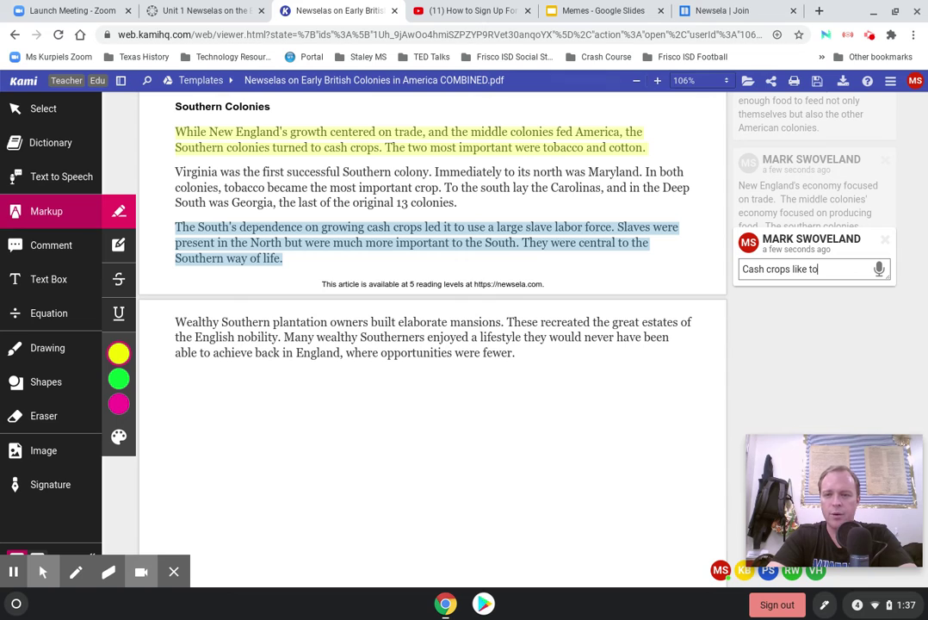
type("bacco and cotto")
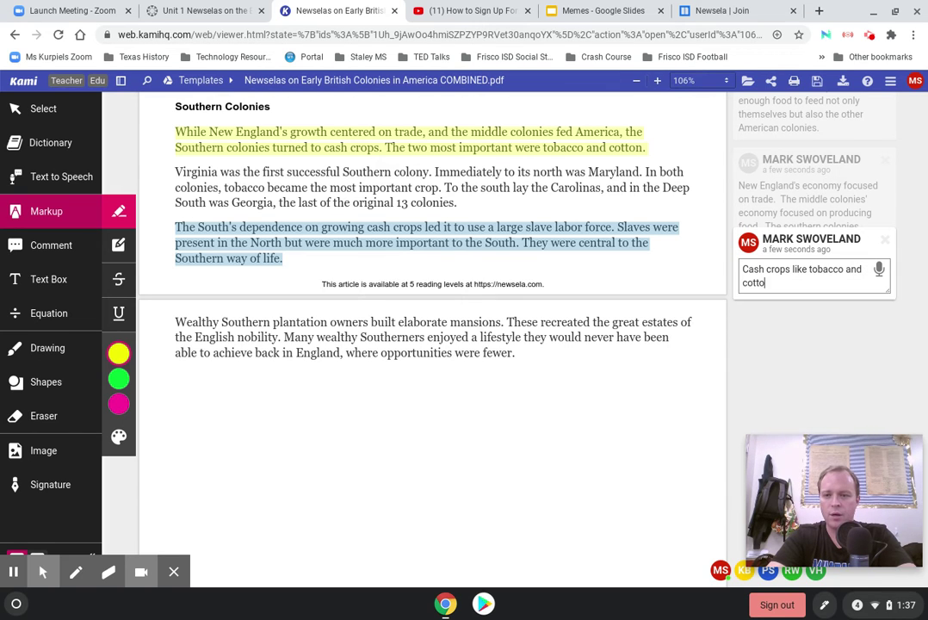
type("n require a lot of ")
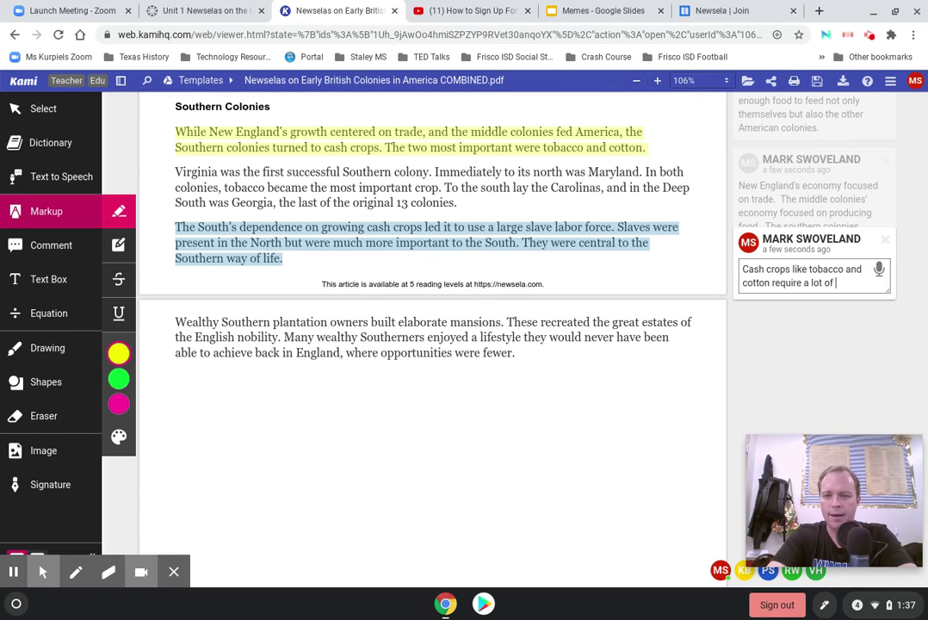
type("labor. This ")
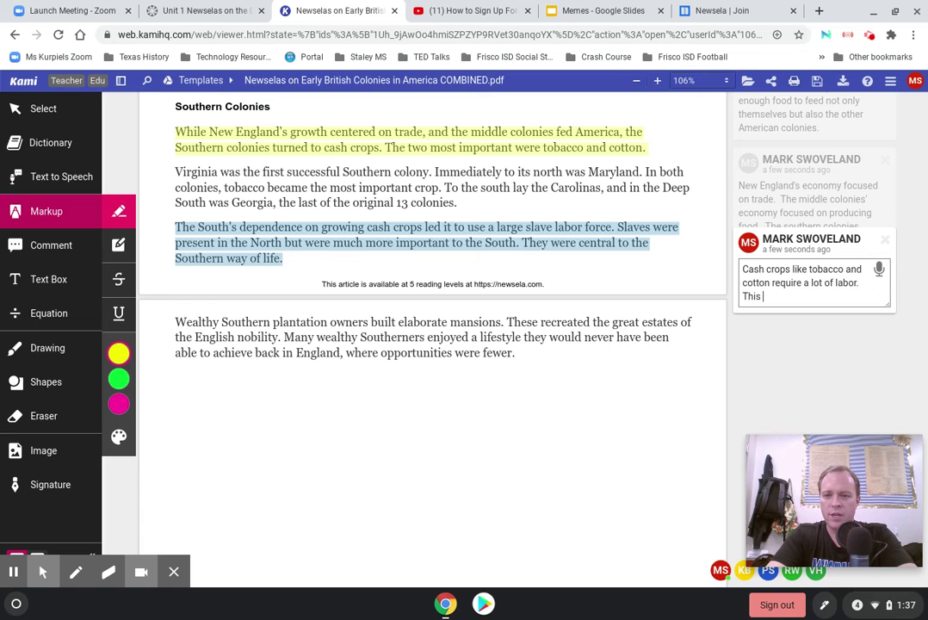
type("led to the im")
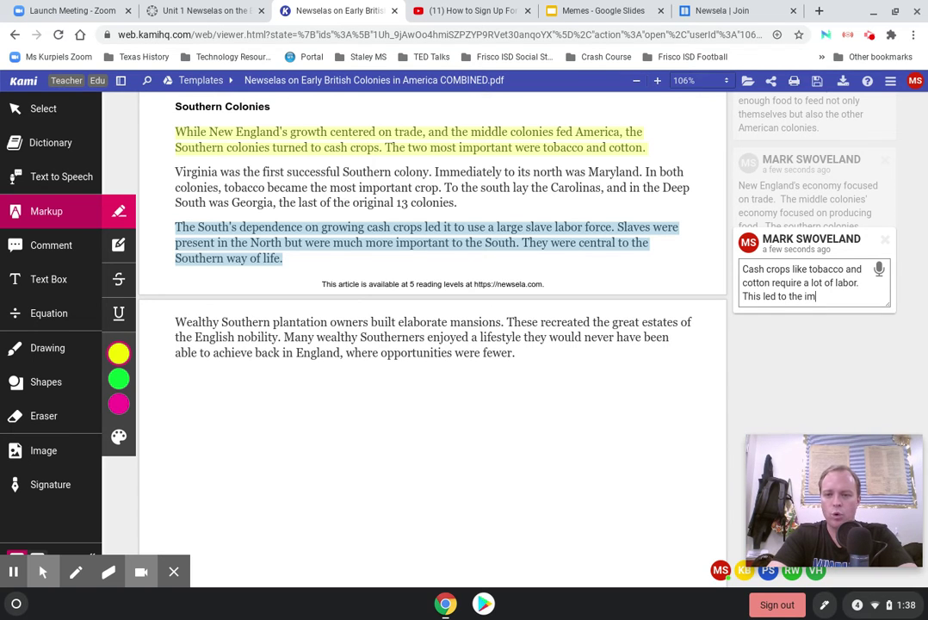
type("portation of A")
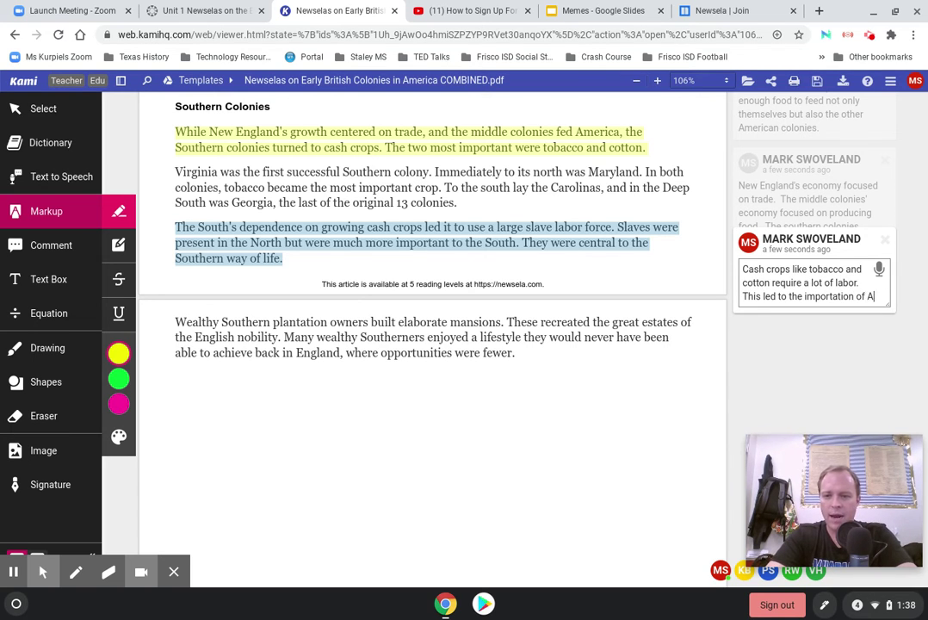
type("frican slaves s")
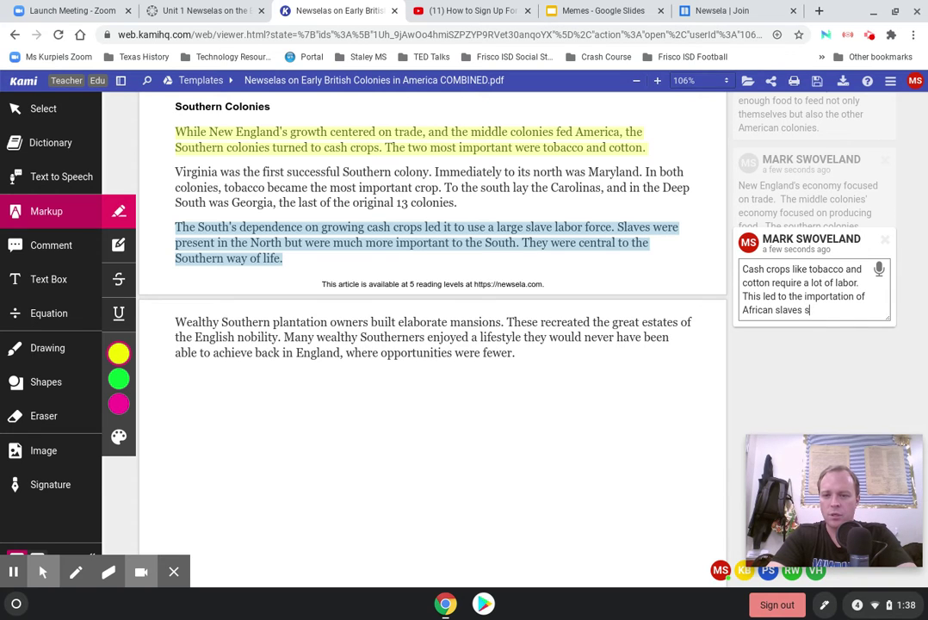
type("tarting in 161")
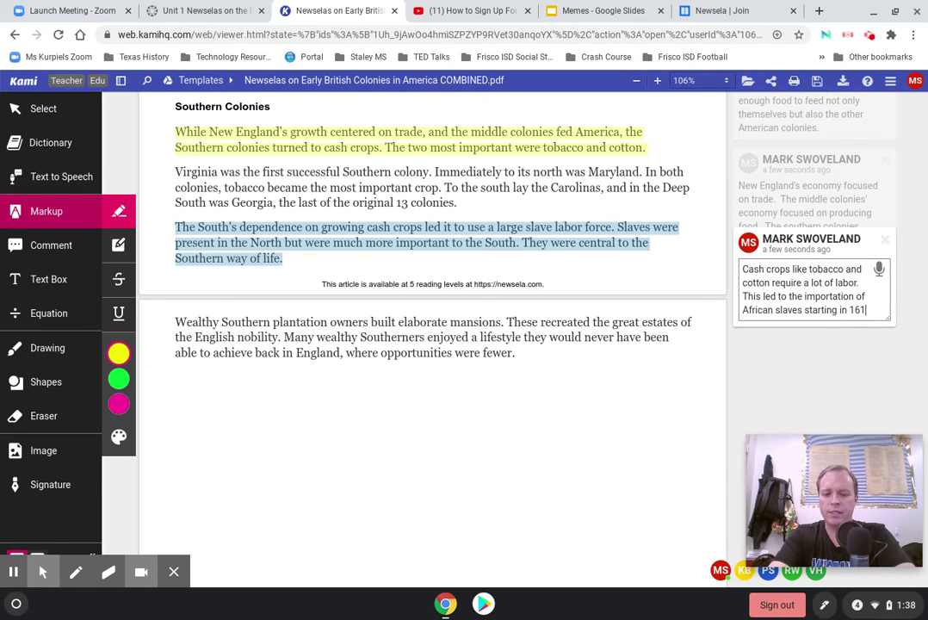
type("9.")
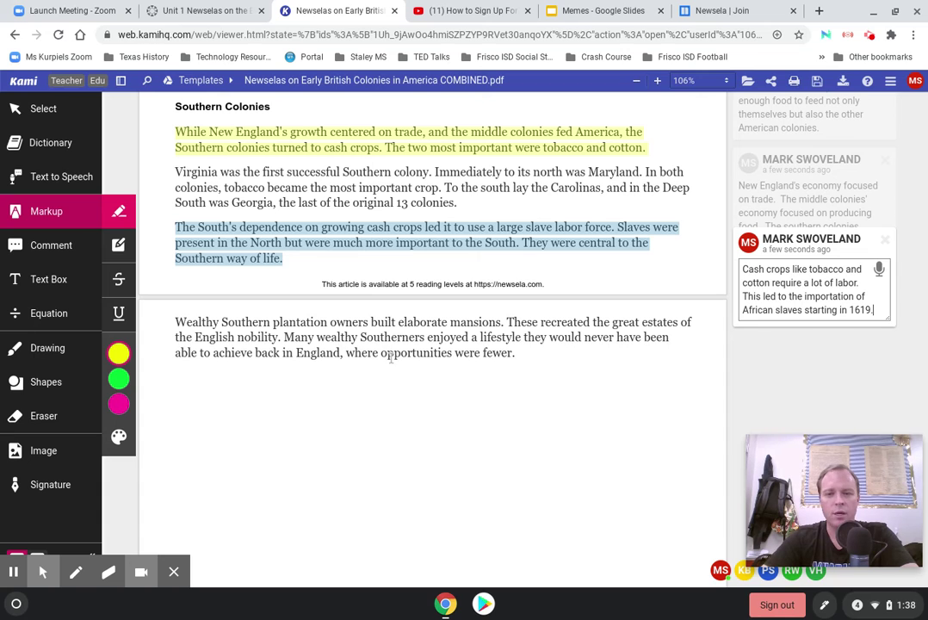
left_click(476, 284)
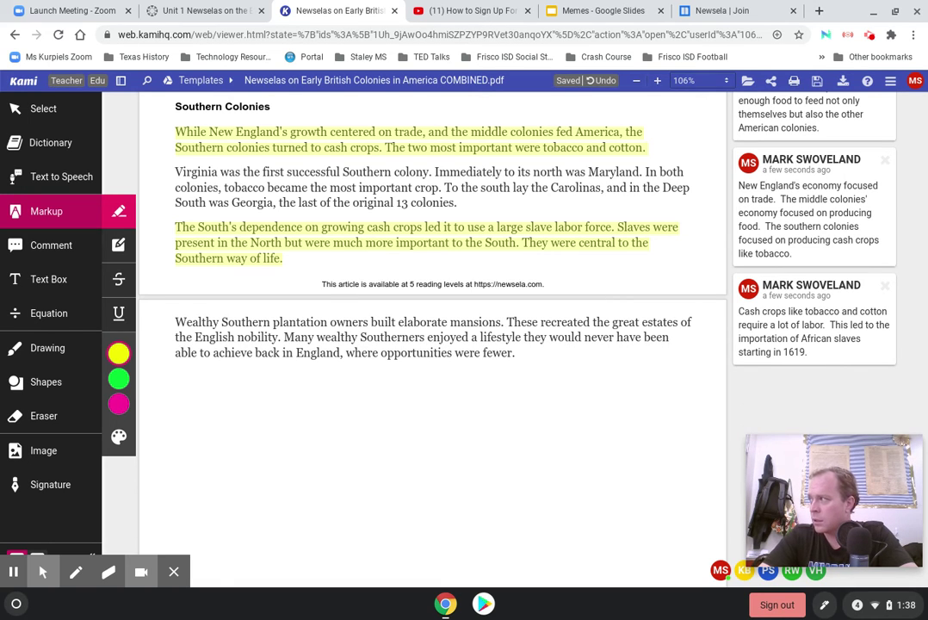
scroll(432, 284, "down", 2)
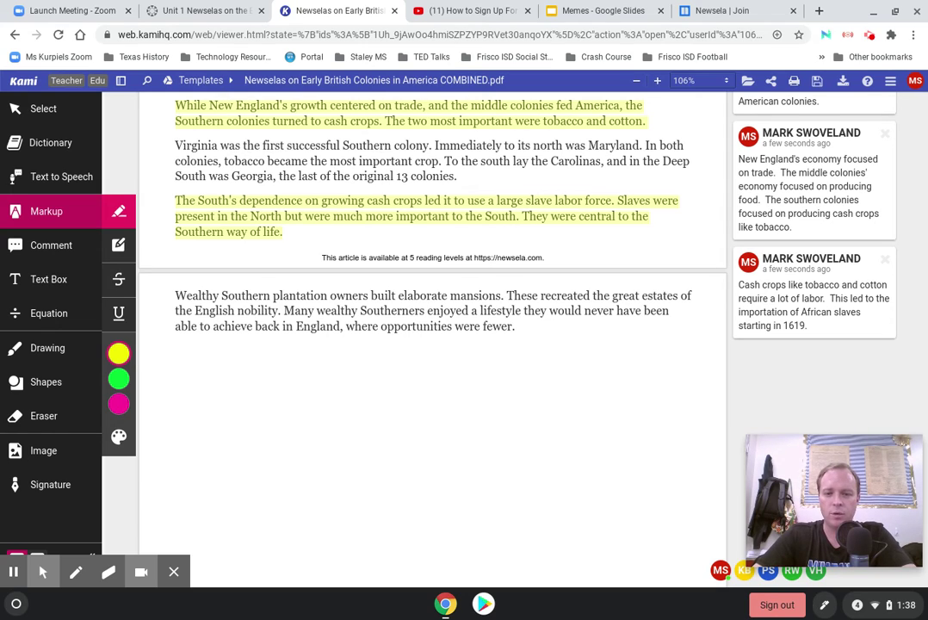
- Review the highlights and summarizing comments throughout the "Early British colonies in America" article, from its introduction to the Southern Colonies section
scroll(431, 335, "up", 20)
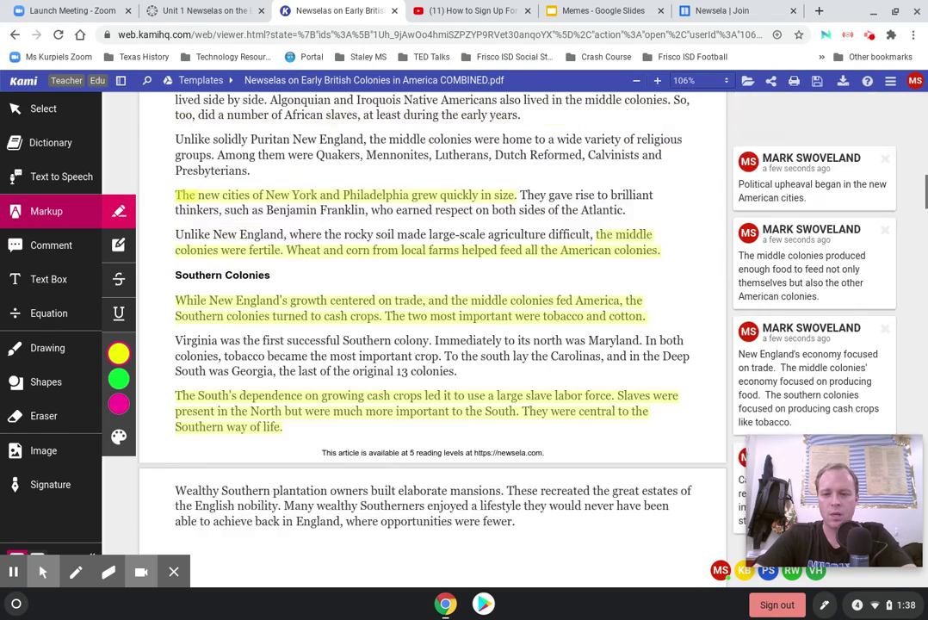
scroll(430, 336, "down", 5)
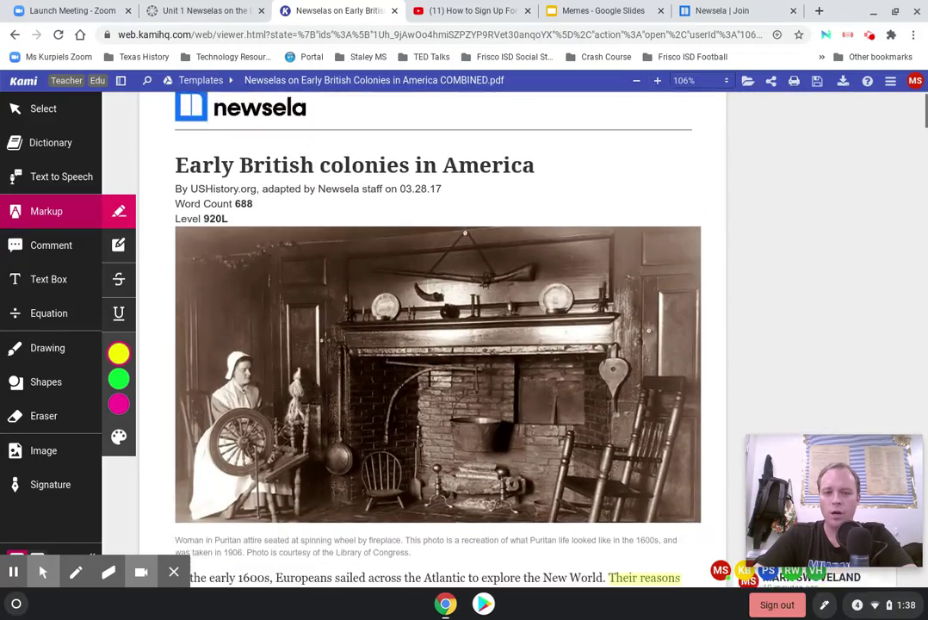
scroll(431, 336, "down", 3)
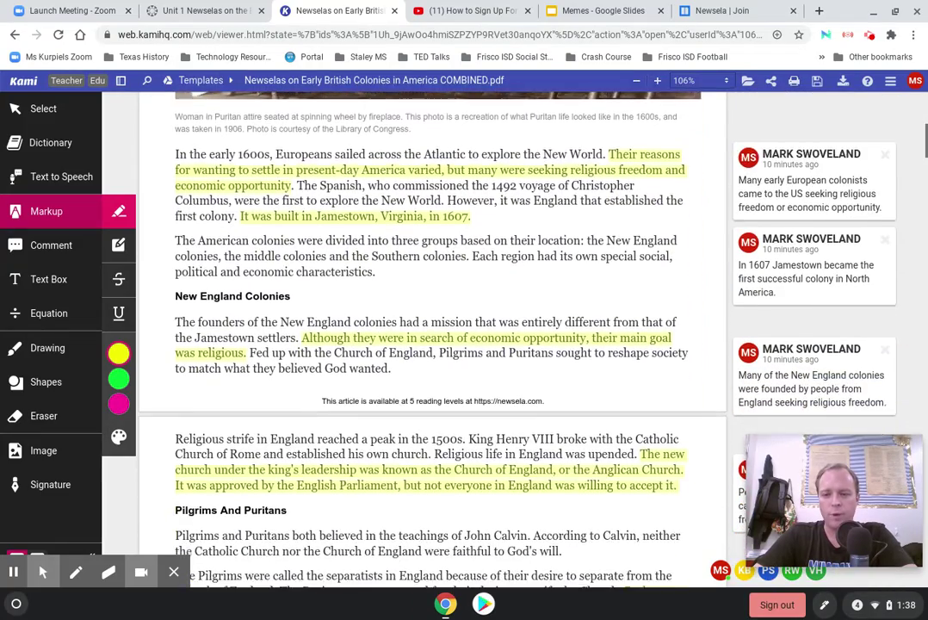
scroll(430, 336, "up", 4)
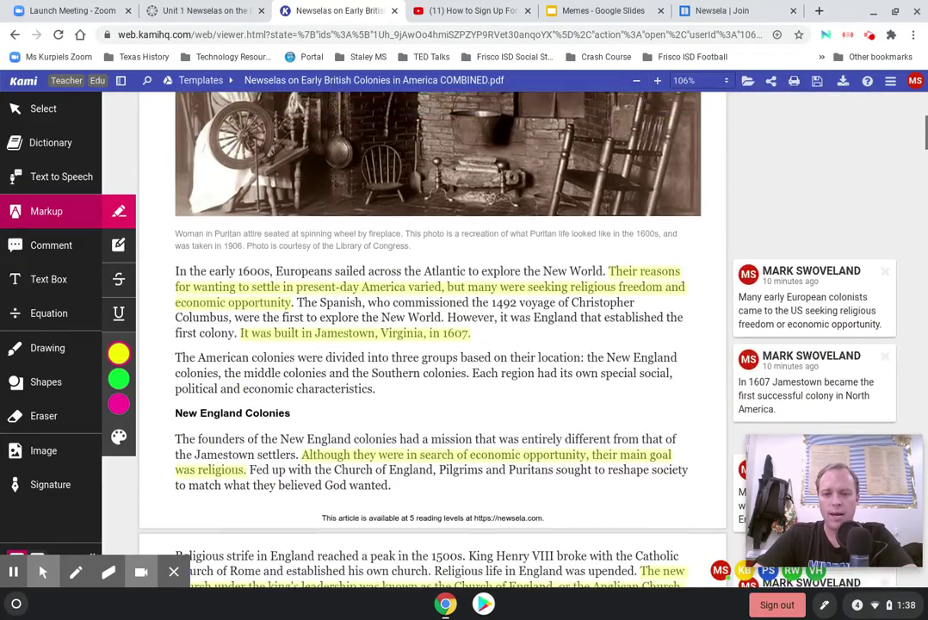
scroll(430, 336, "down", 1)
scroll(430, 336, "down", 6)
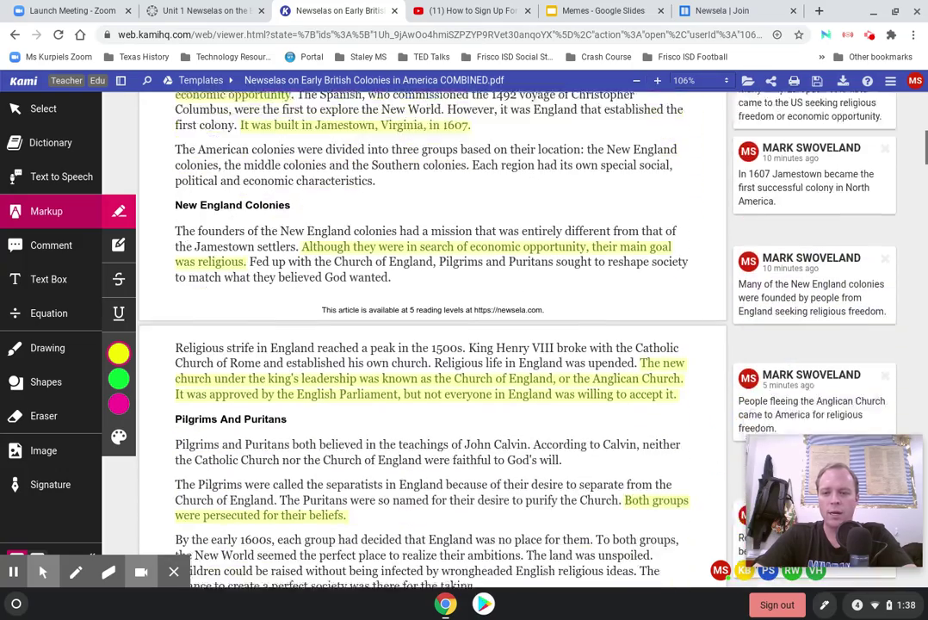
scroll(430, 336, "down", 1)
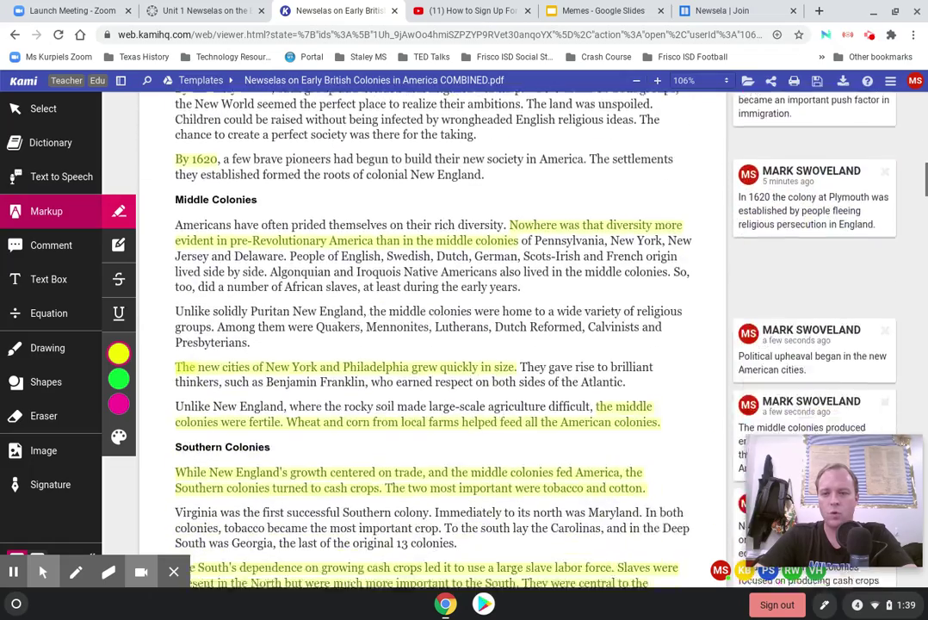
scroll(413, 344, "down", 1)
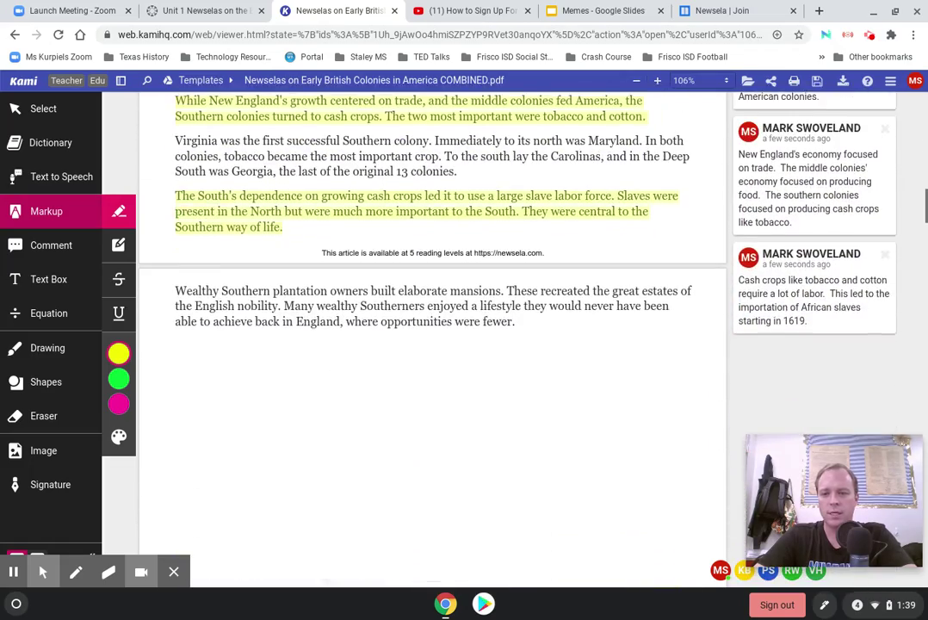
scroll(413, 344, "up", 5)
scroll(430, 345, "up", 12)
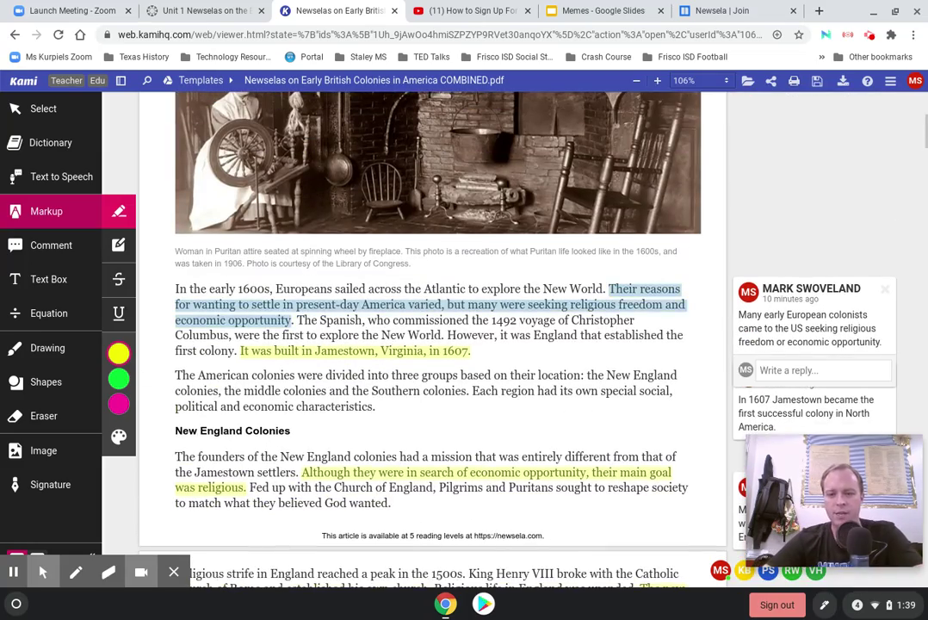
scroll(431, 344, "down", 2)
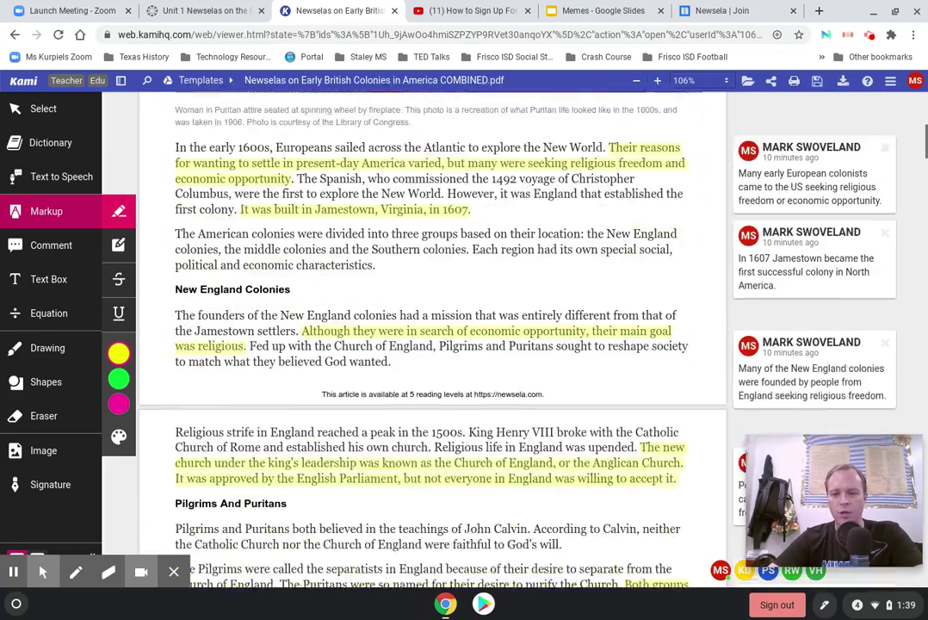
scroll(430, 344, "down", 10)
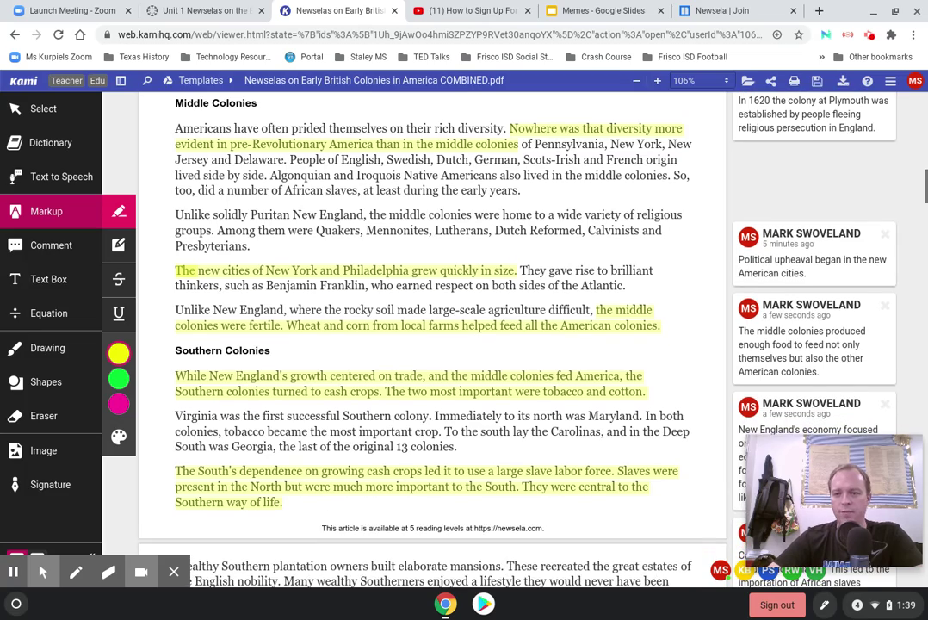
- Look over the map and New England entries in the "Geography of the 13 colonies" article, and return to the document's first page
scroll(430, 344, "down", 6)
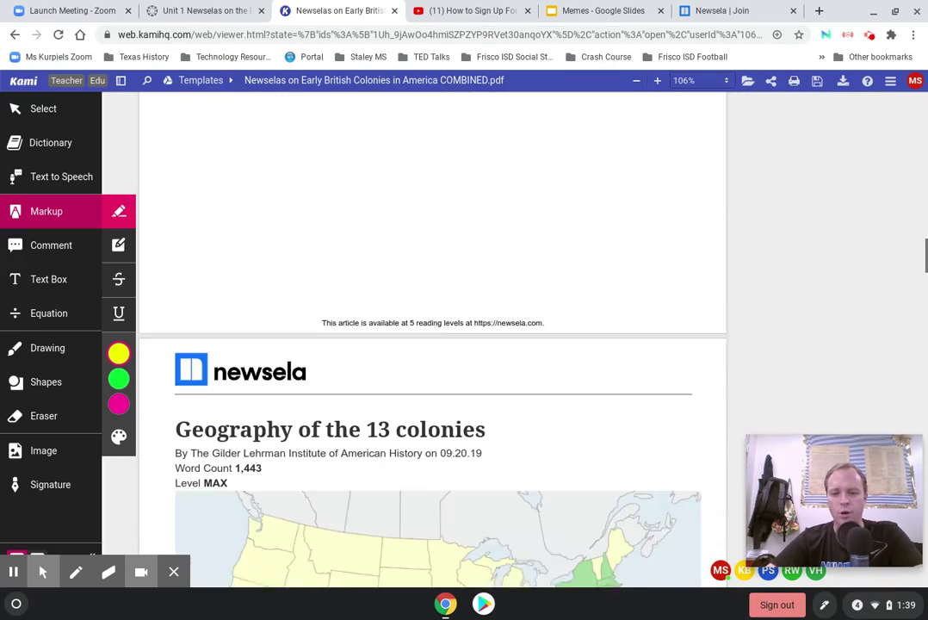
scroll(430, 344, "down", 4)
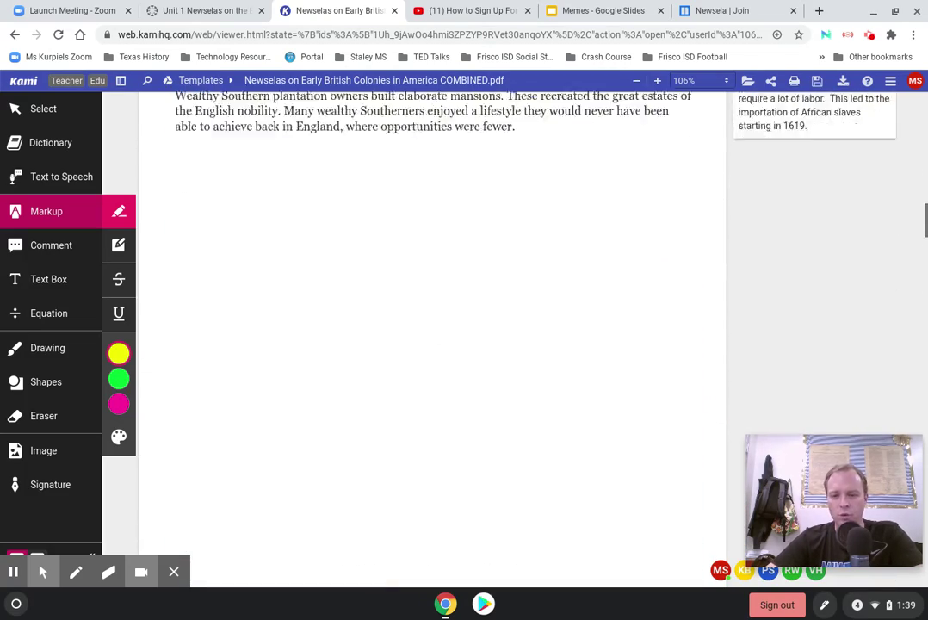
scroll(430, 344, "down", 2)
scroll(430, 344, "up", 2)
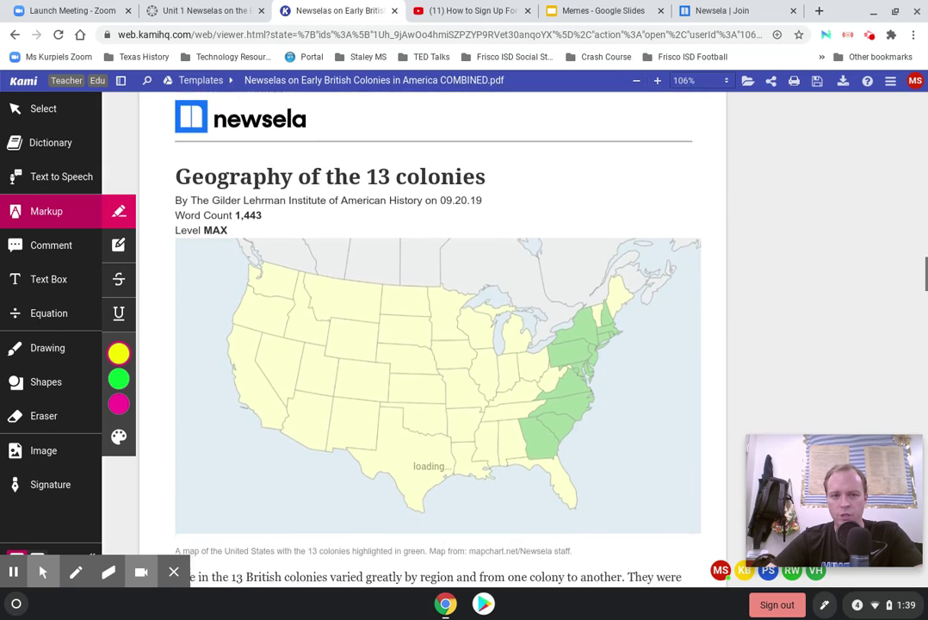
scroll(430, 344, "down", 3)
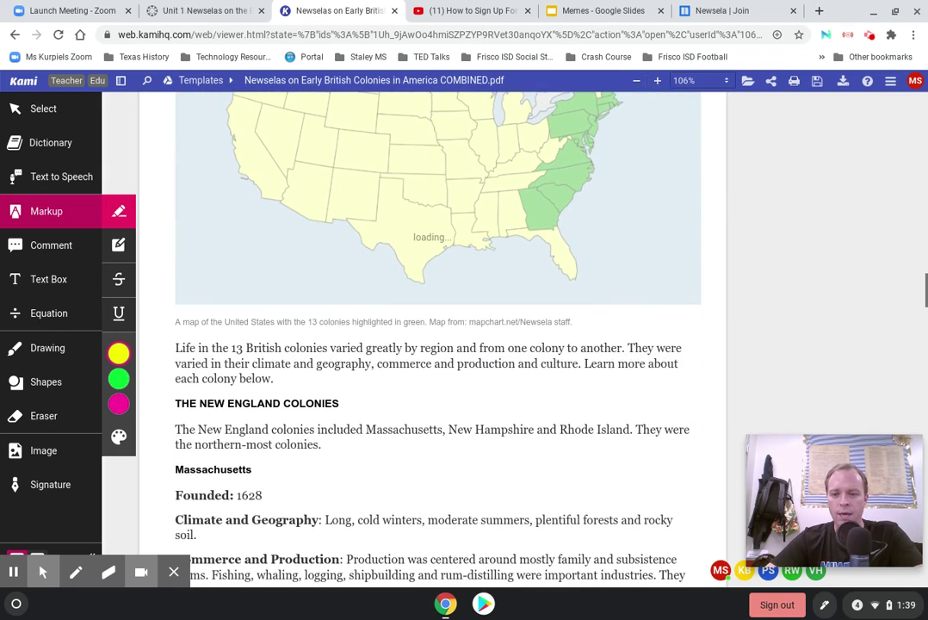
scroll(430, 345, "down", 3)
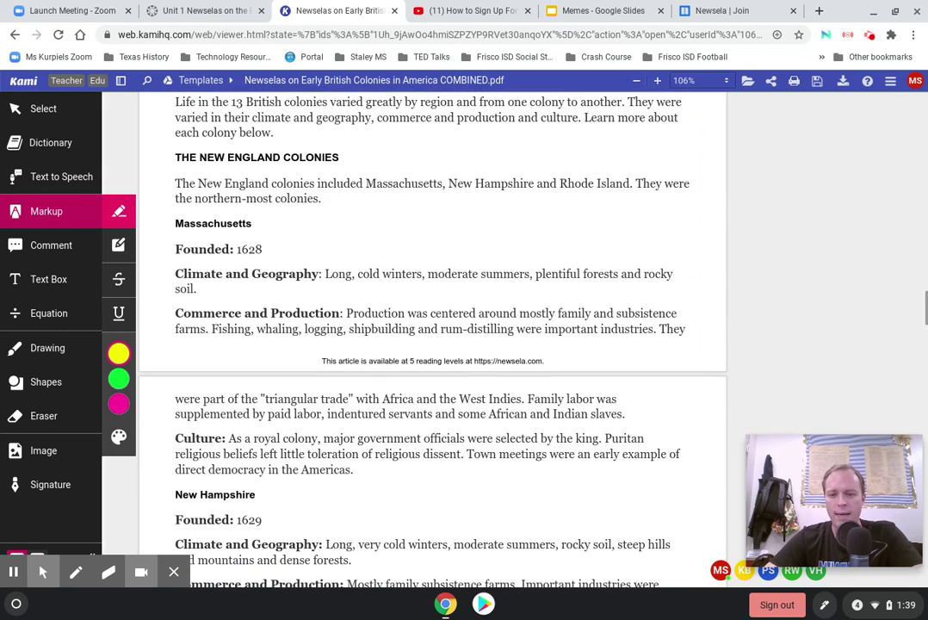
scroll(431, 344, "up", 7)
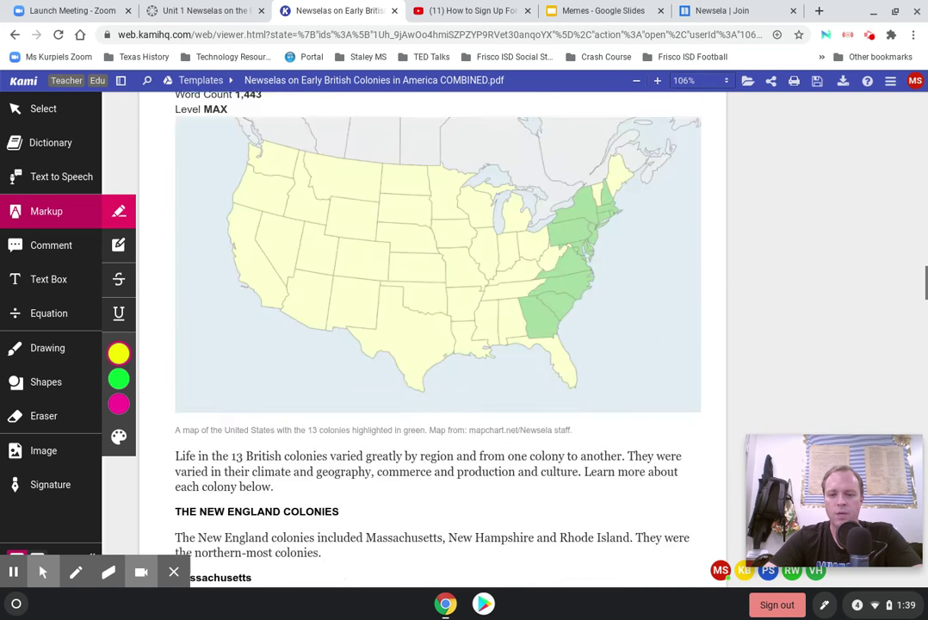
scroll(431, 344, "down", 1)
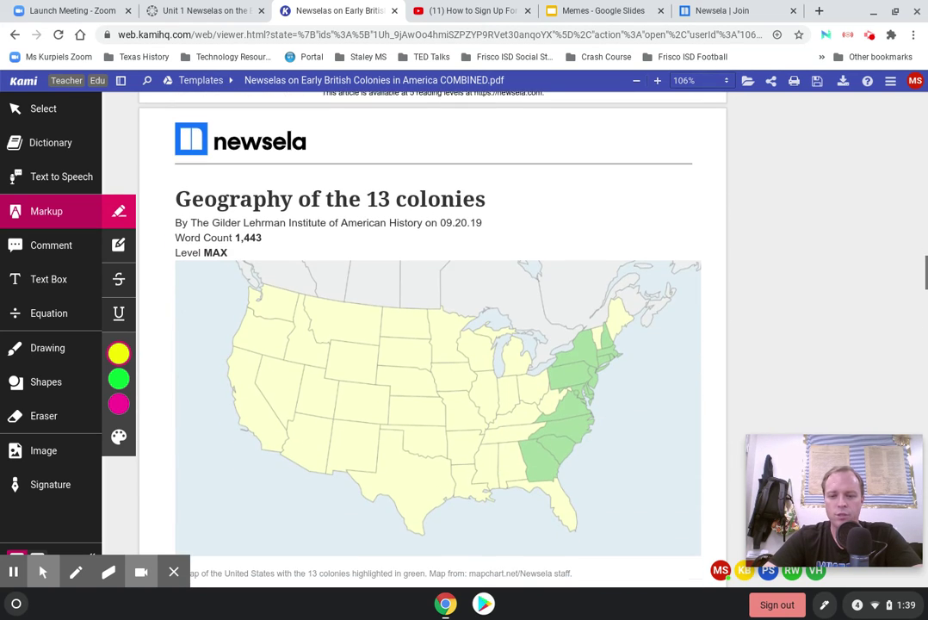
scroll(430, 344, "down", 4)
scroll(431, 344, "down", 1)
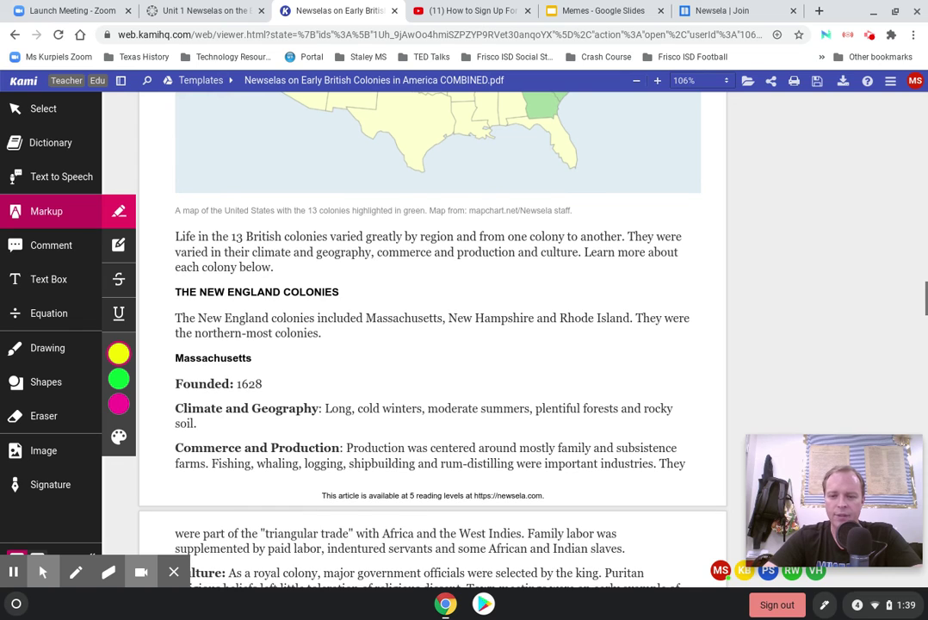
scroll(430, 344, "down", 1)
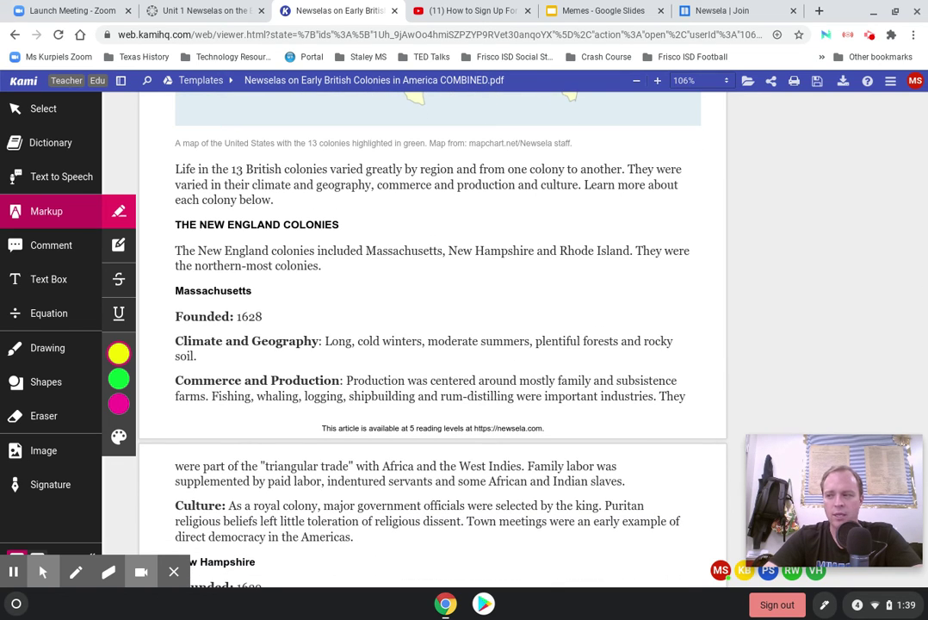
scroll(430, 344, "down", 10)
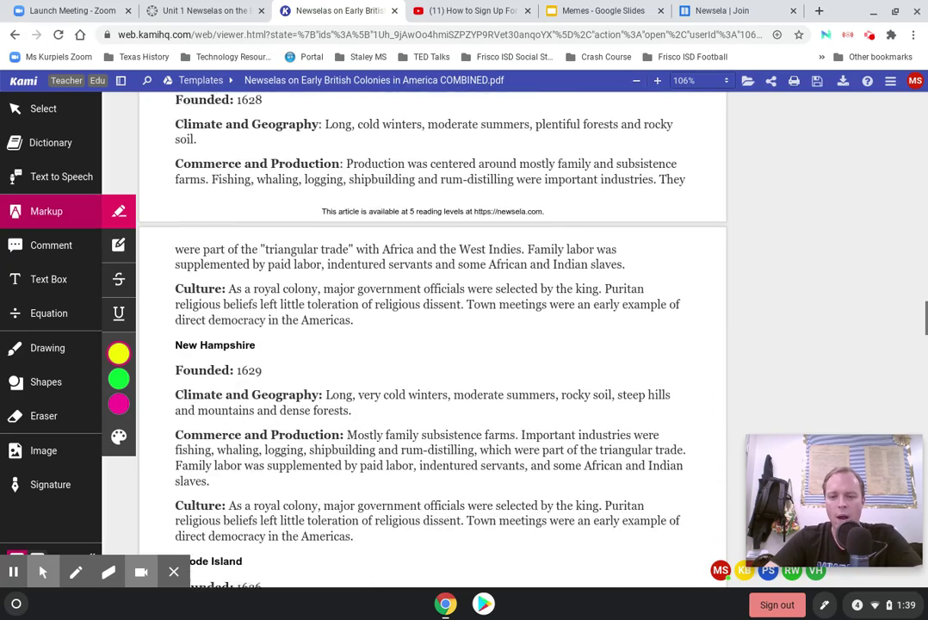
scroll(430, 344, "down", 3)
scroll(430, 344, "up", 20)
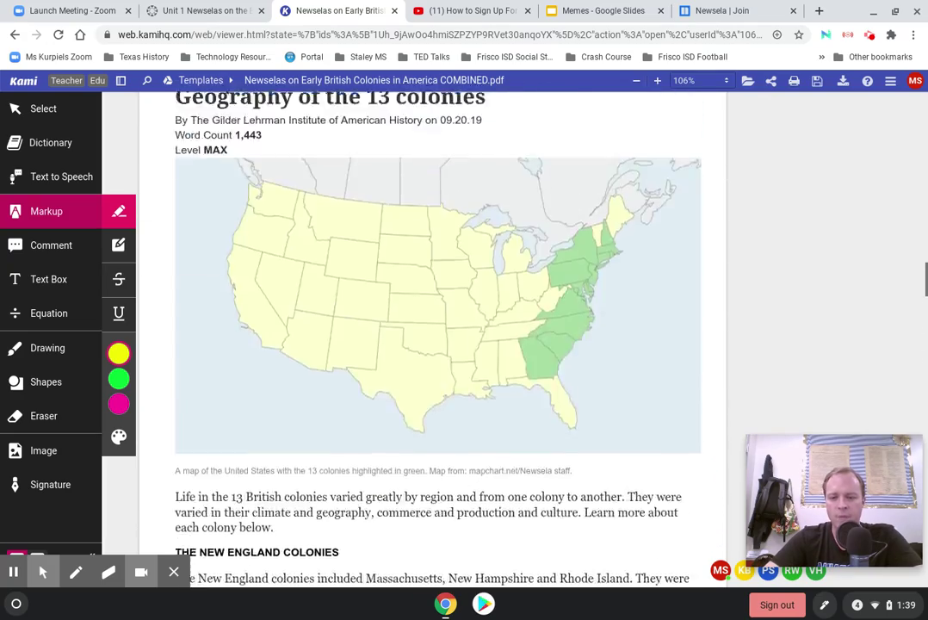
scroll(430, 344, "down", 3)
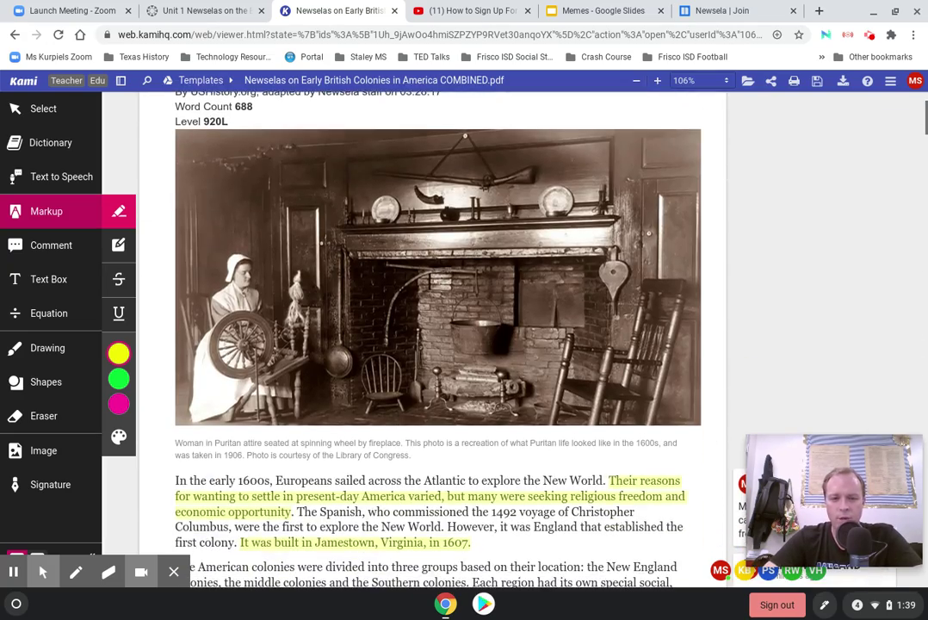
scroll(430, 344, "up", 3)
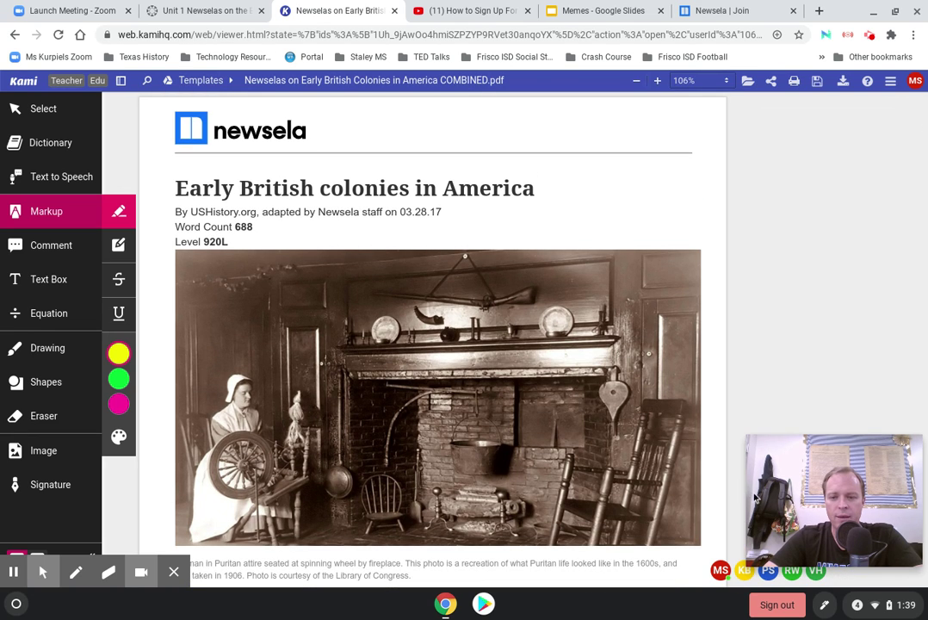
mouse_move(802, 487)
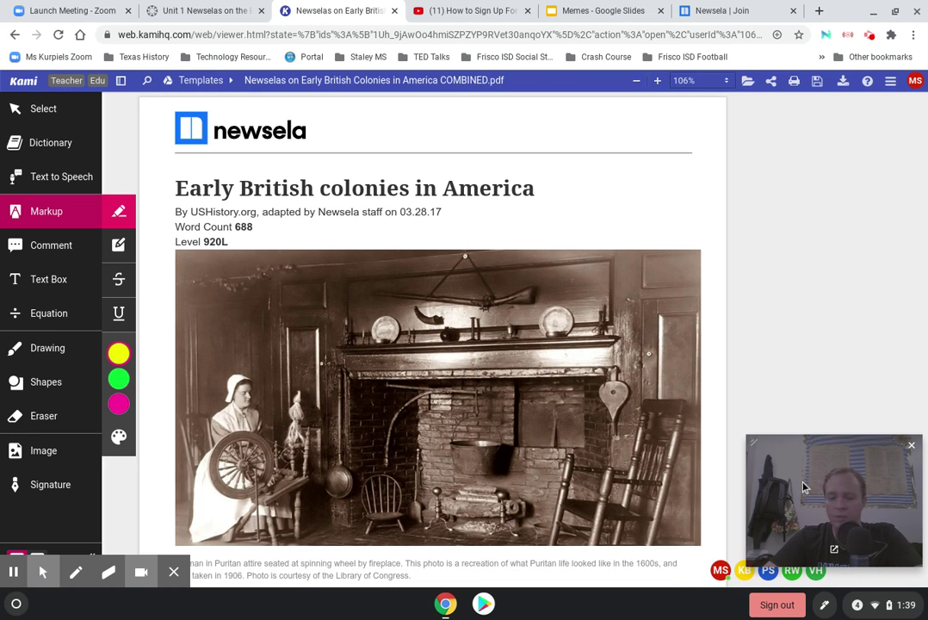